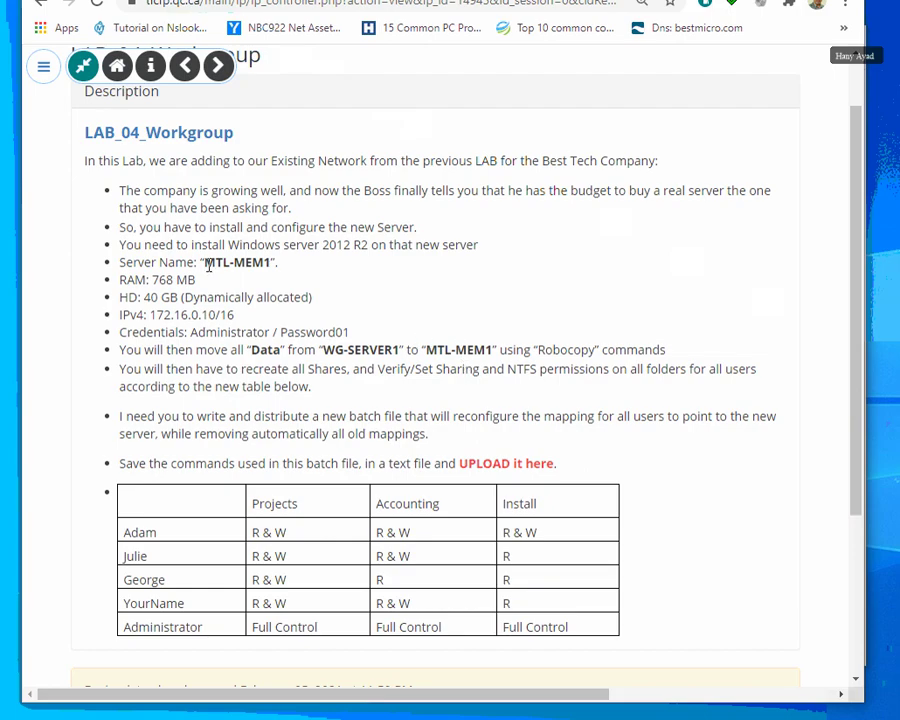
# Highlight the MTL-MEM1 specs (Server 2012 R2, 768 MB, 40 GB, 172.16.0.10), then switch to VirtualBox.
pyautogui.moveTo(206, 264); pyautogui.dragTo(272, 265)
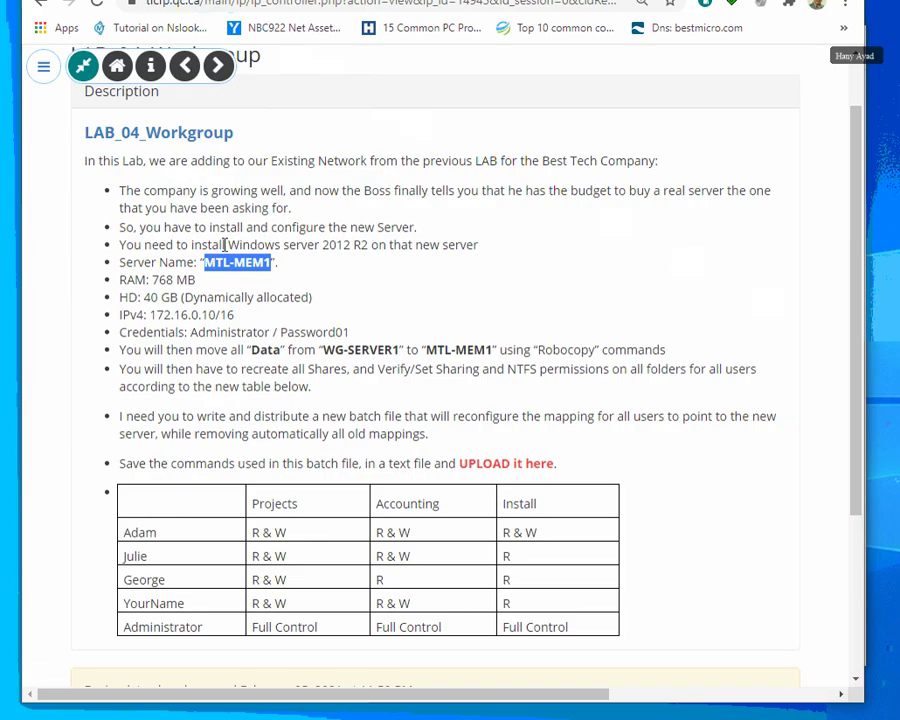
pyautogui.moveTo(229, 244); pyautogui.dragTo(372, 245)
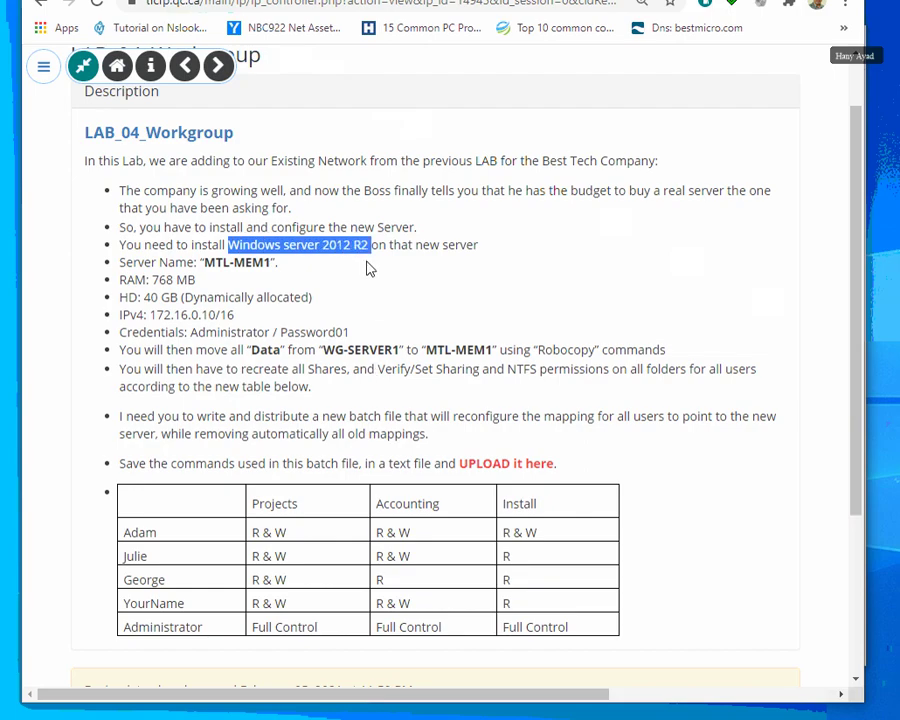
pyautogui.moveTo(119, 280); pyautogui.dragTo(198, 283)
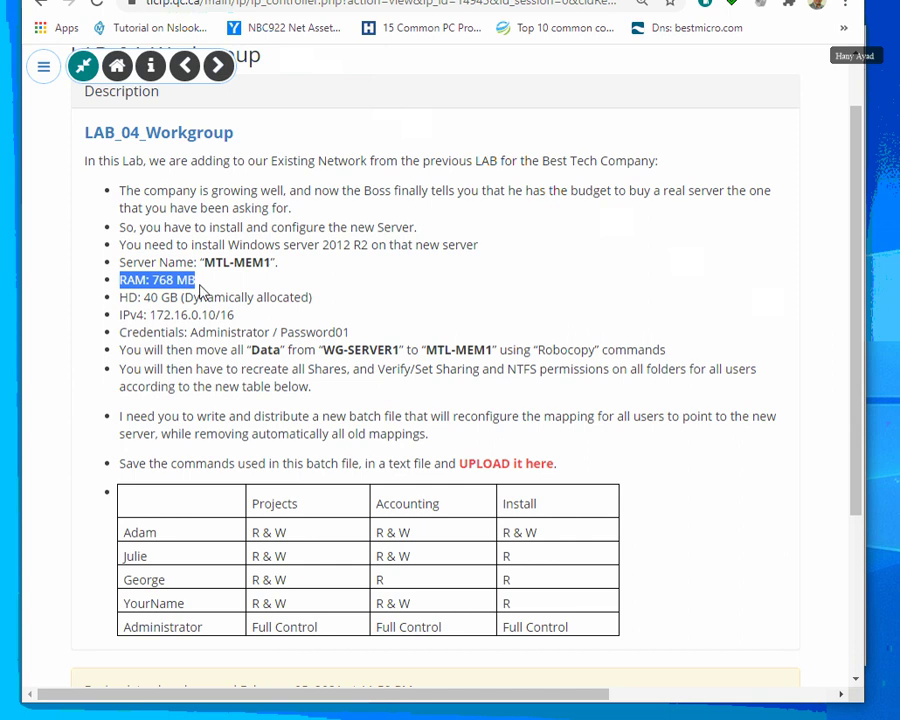
pyautogui.click(146, 298)
pyautogui.moveTo(146, 297); pyautogui.dragTo(177, 297)
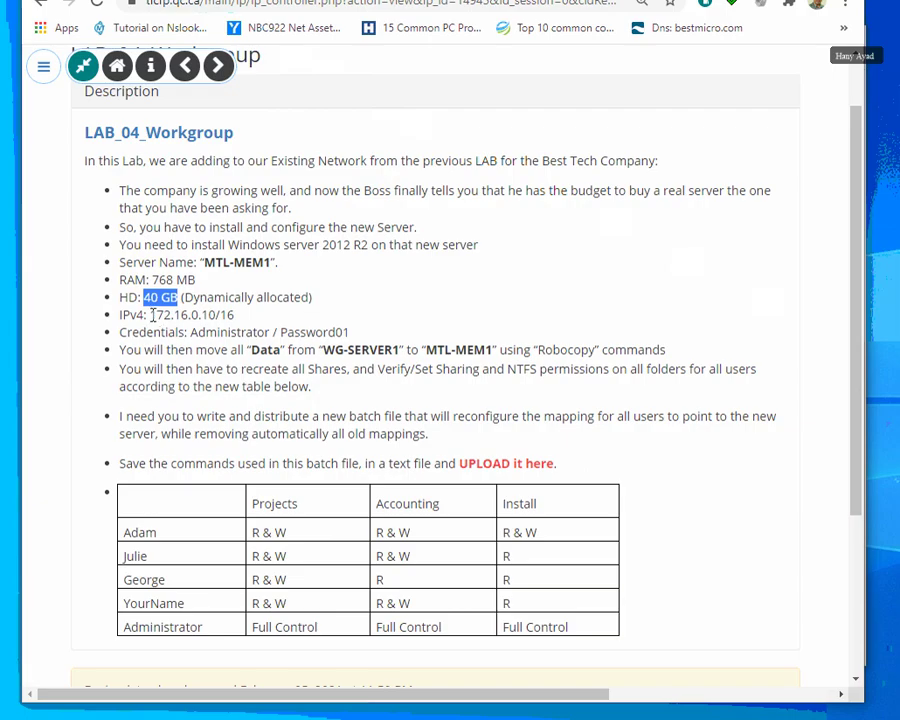
pyautogui.moveTo(150, 314); pyautogui.dragTo(215, 314)
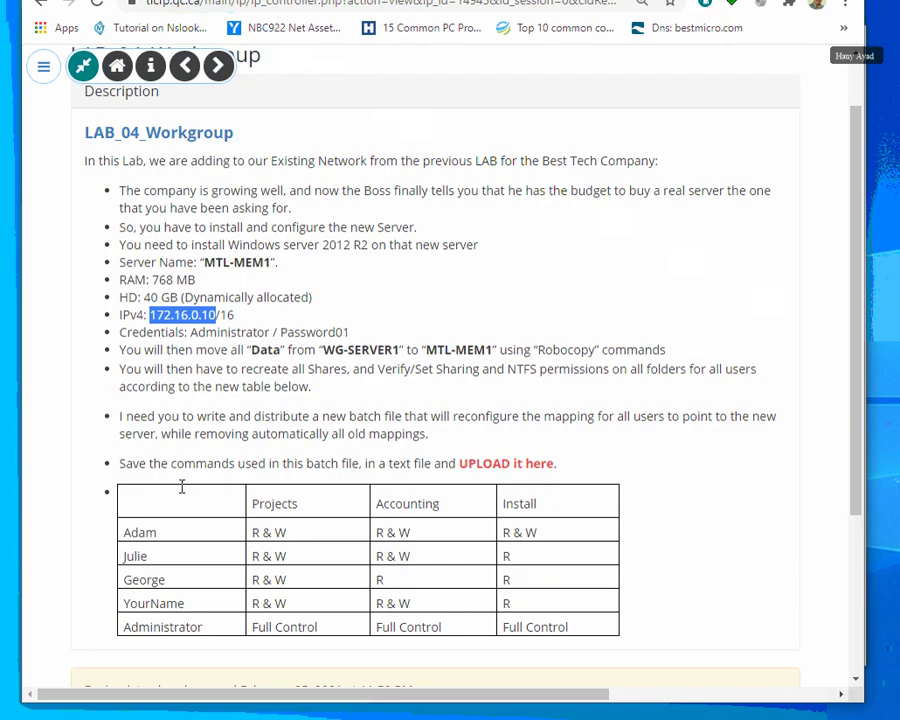
pyautogui.hotkey('alt', 'Tab')
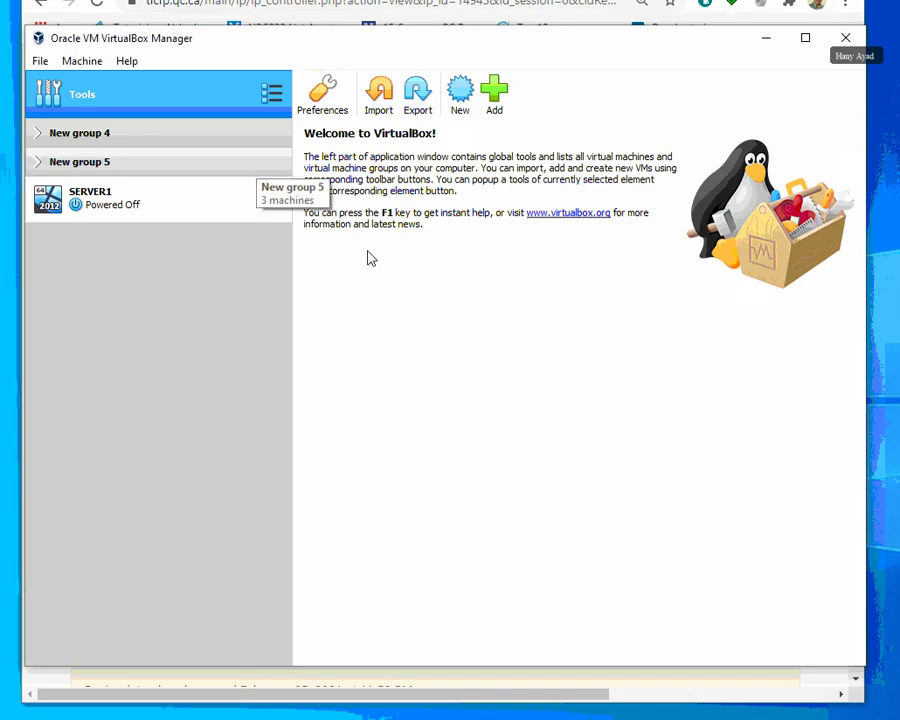
# Define a new VM named MTL-MEM1 as Windows 2012 (64-bit) with 768 MB of memory.
pyautogui.click(460, 92)
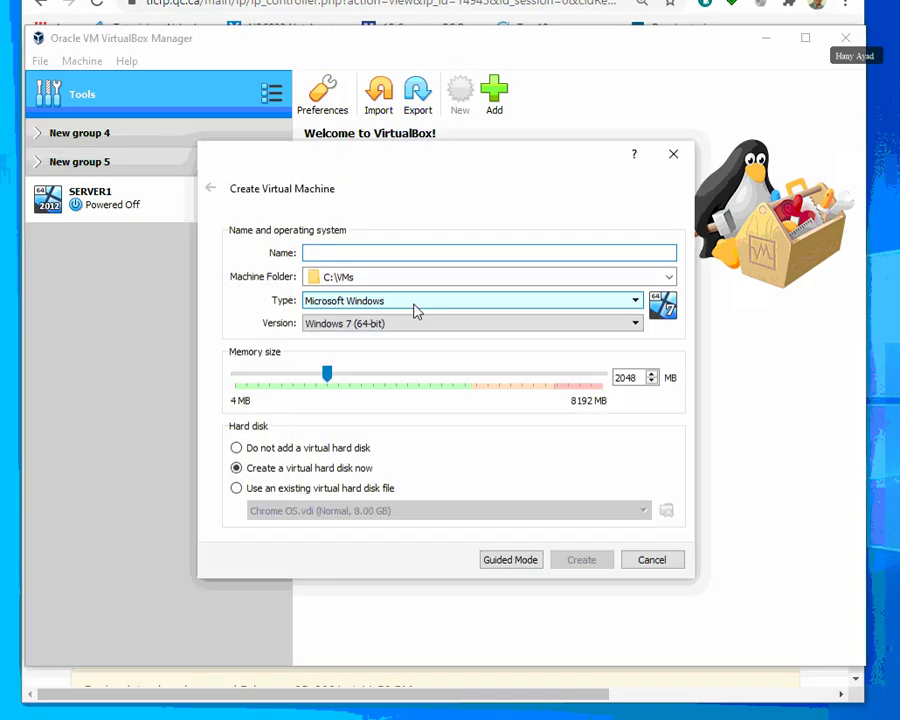
pyautogui.write('MTL-MEM1')
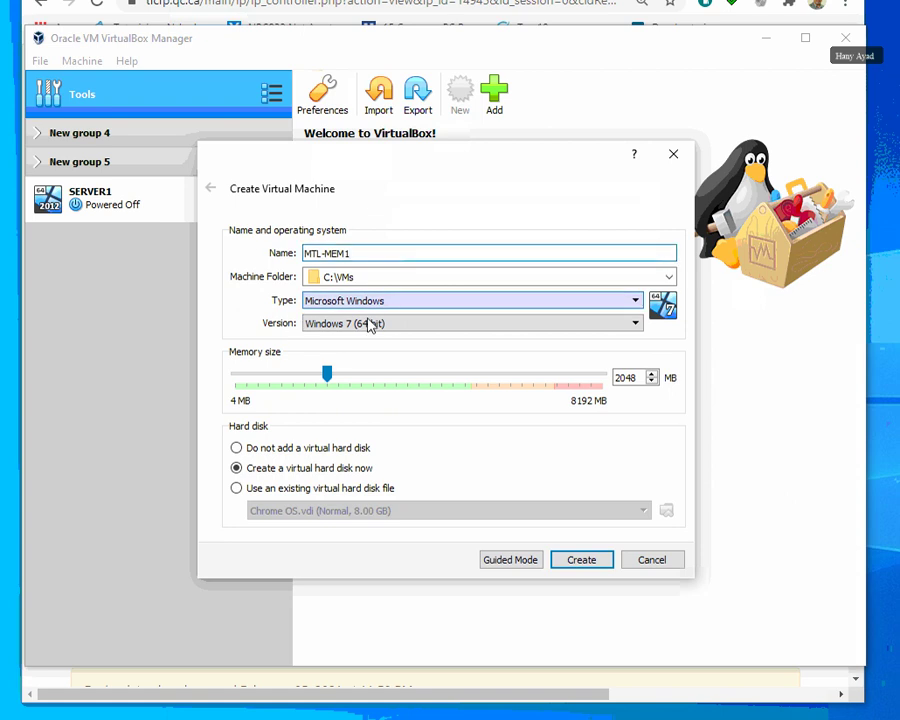
pyautogui.click(322, 325)
pyautogui.scroll(-3, 404, 418)
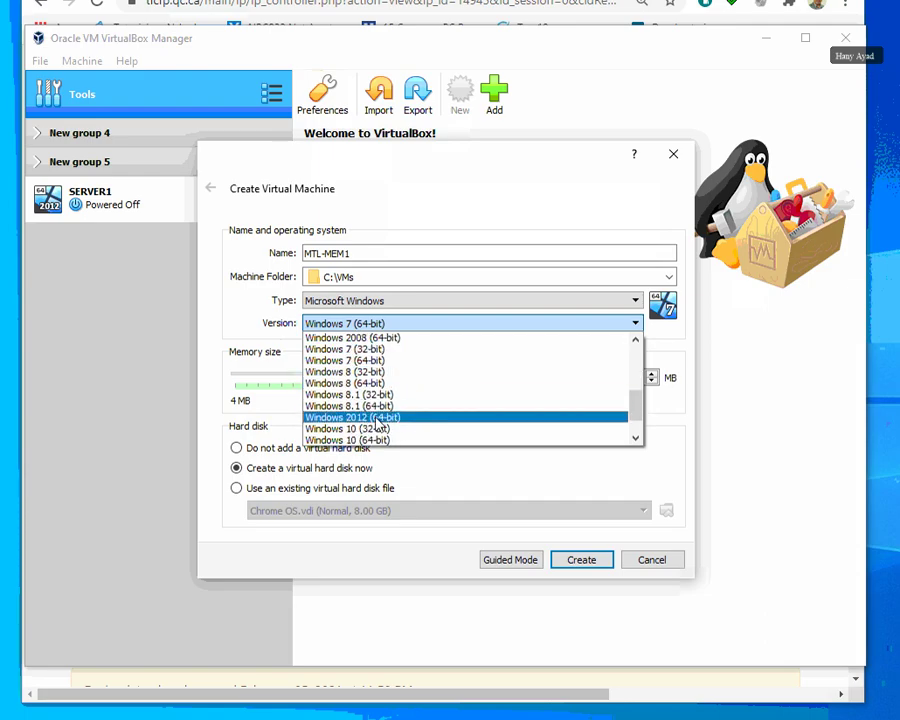
pyautogui.click(378, 420)
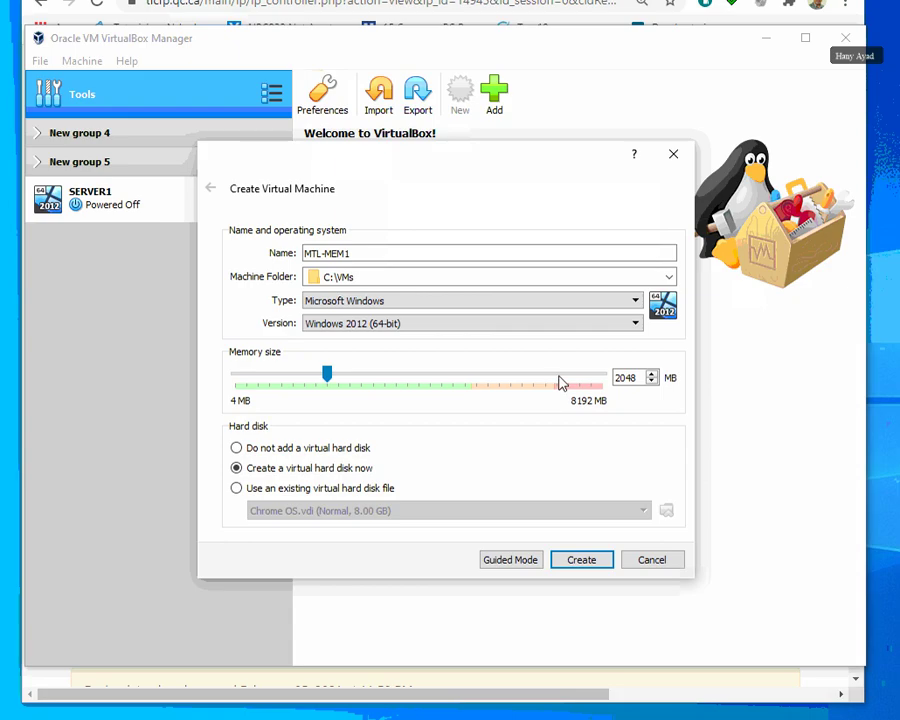
pyautogui.hotkey('alt', 'Tab')
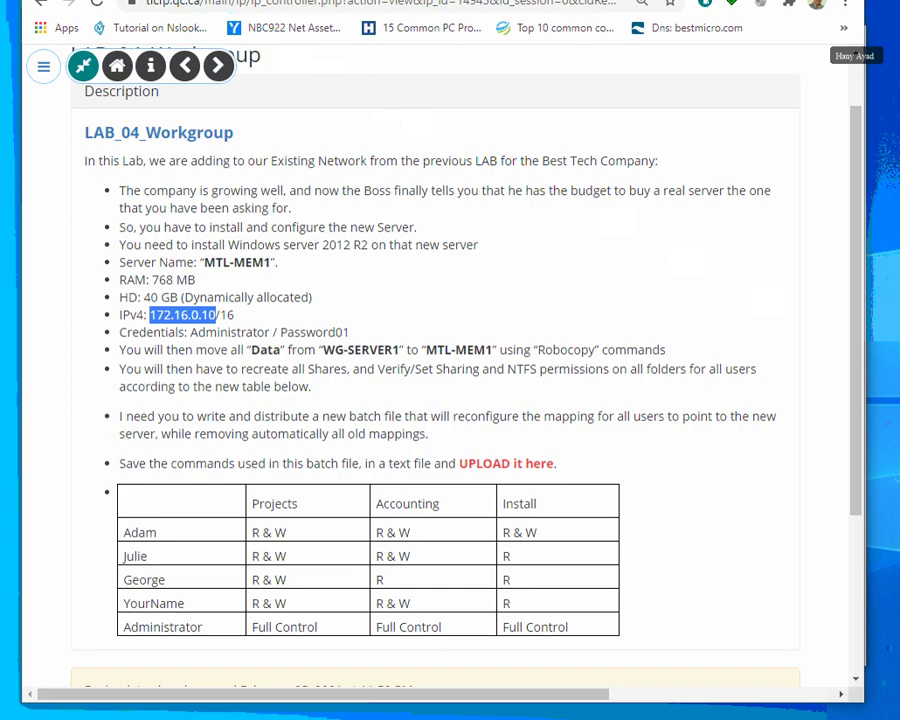
pyautogui.hotkey('alt', 'Tab')
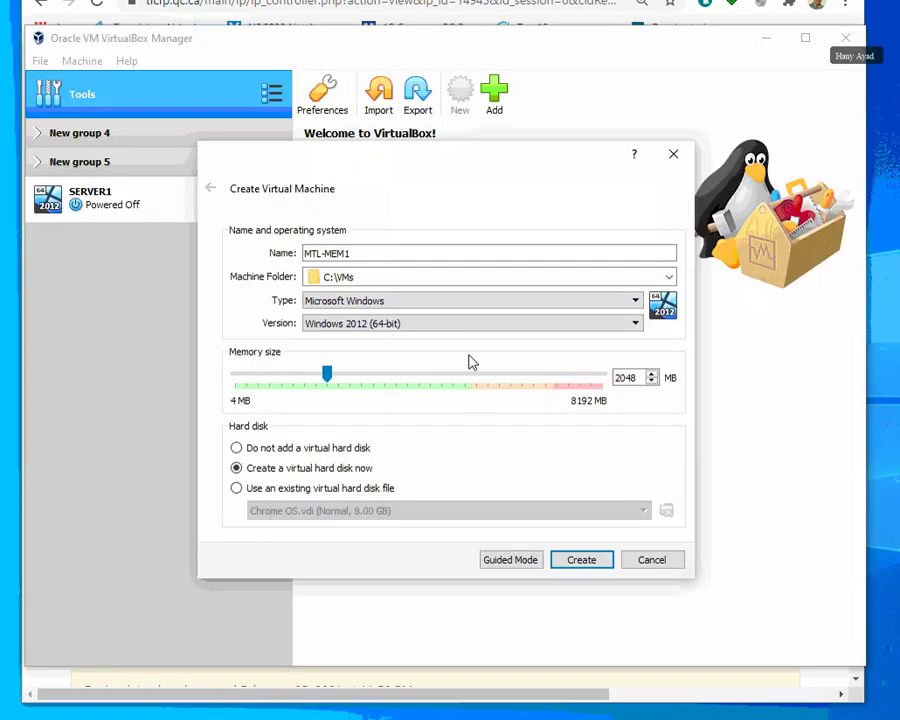
pyautogui.doubleClick(626, 377)
pyautogui.write('768')
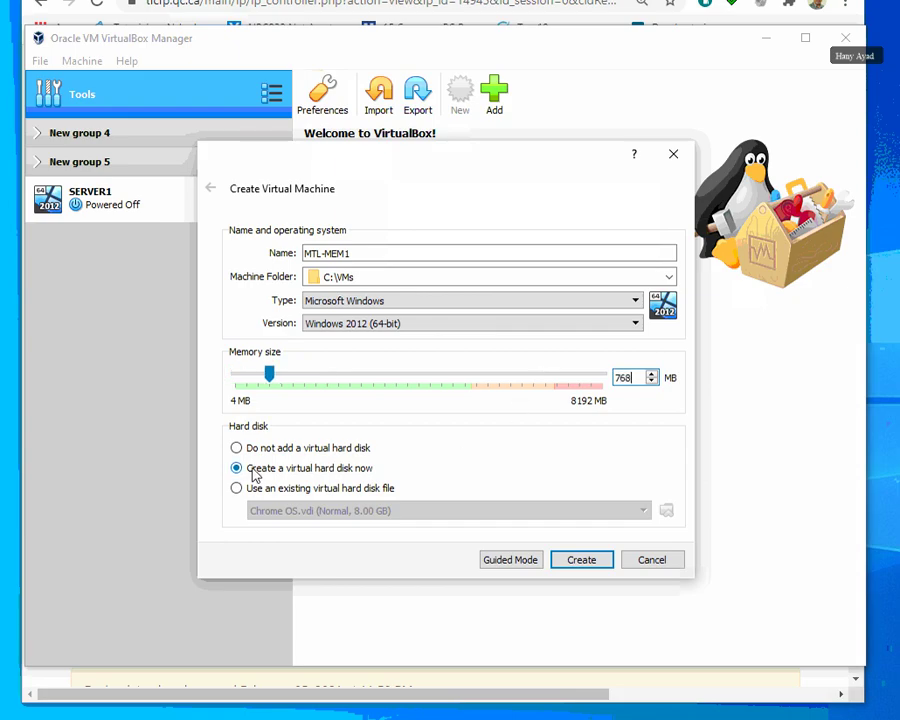
pyautogui.click(597, 565)
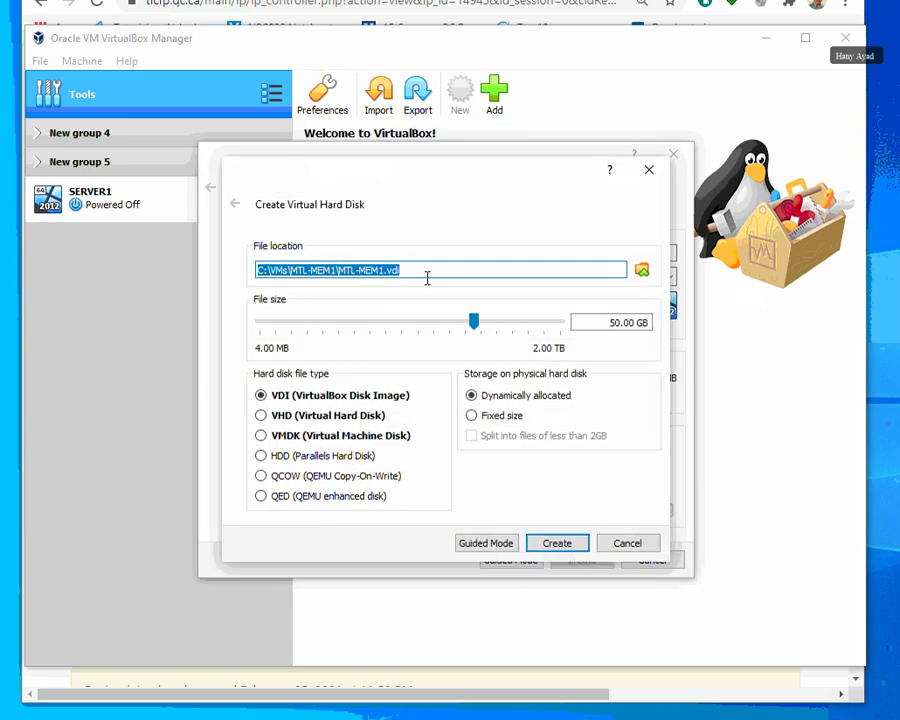
# Create a 40 GB dynamically allocated VDI hard disk for MTL-MEM1.
pyautogui.click(618, 323)
pyautogui.press('BackSpace')
pyautogui.write('4')
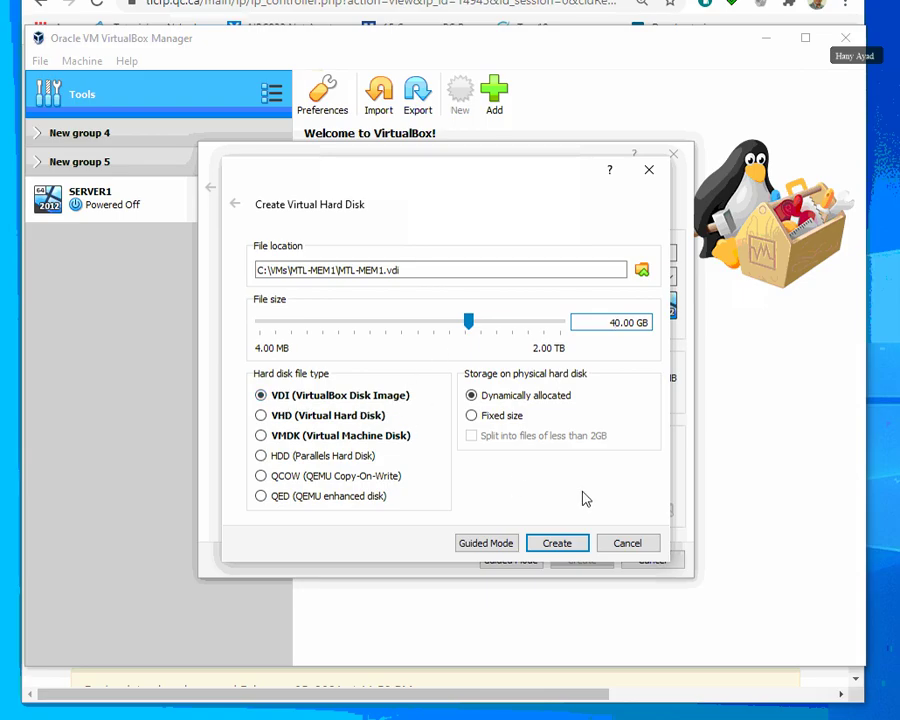
pyautogui.click(566, 546)
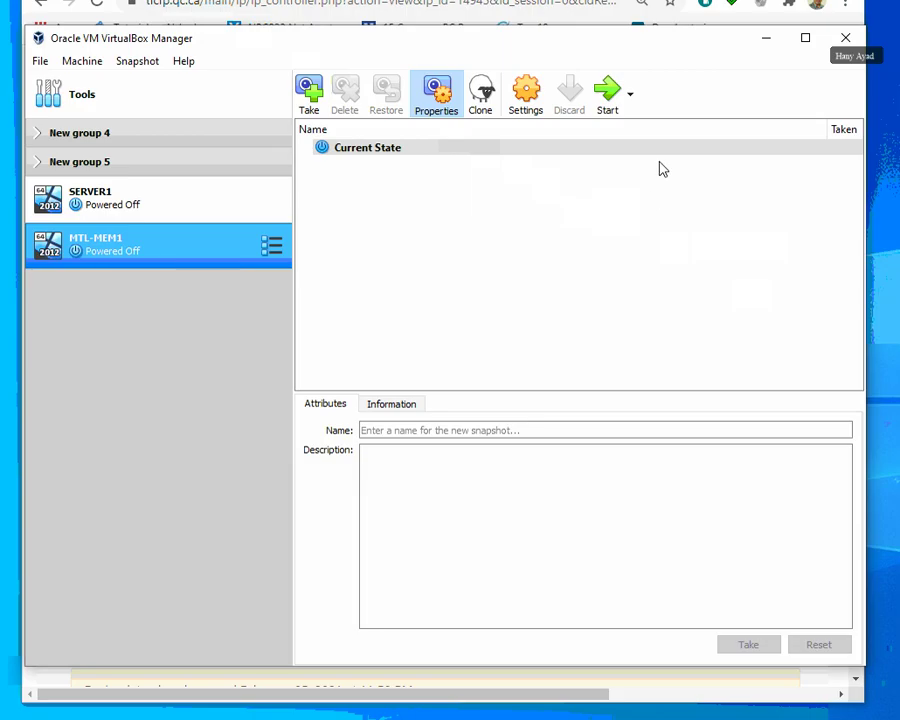
# Mount Server2012R2Evaluation.ISO in MTL-MEM1's empty optical drive under Storage and save with OK.
pyautogui.click(527, 98)
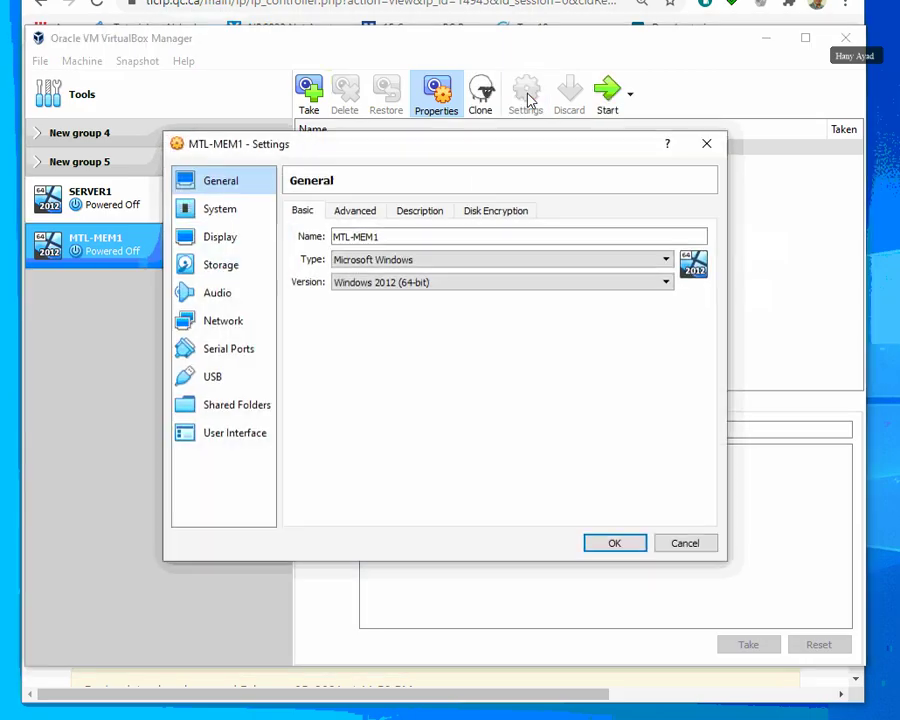
pyautogui.click(210, 268)
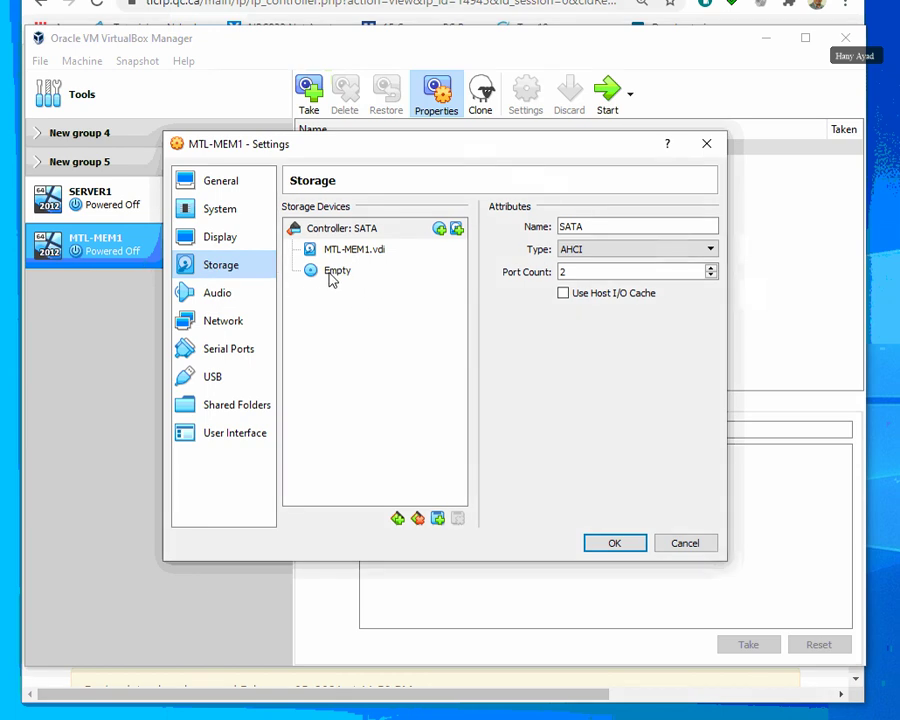
pyautogui.click(330, 276)
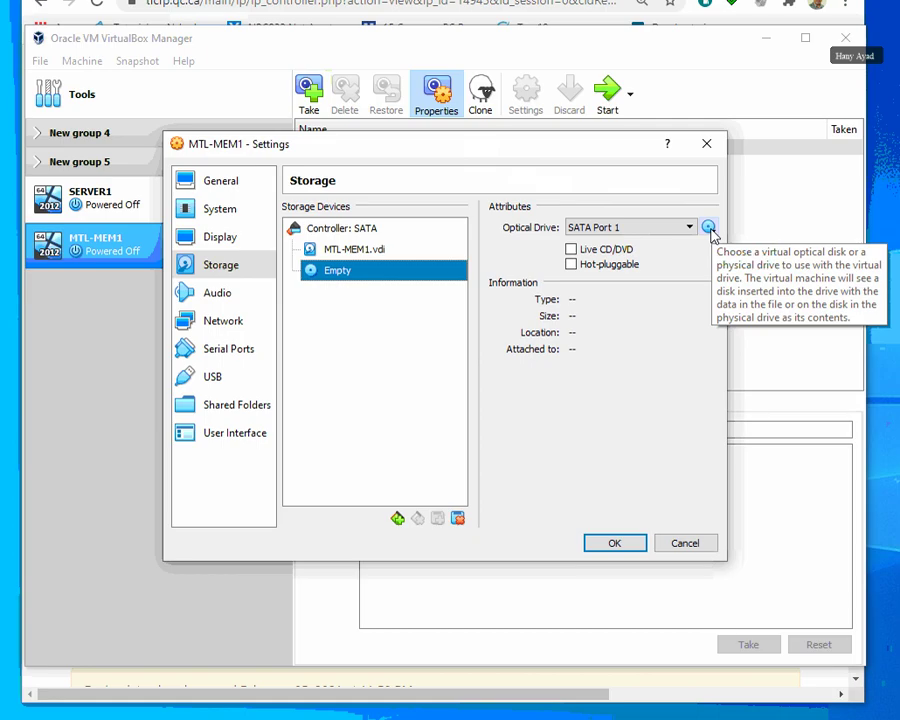
pyautogui.click(709, 228)
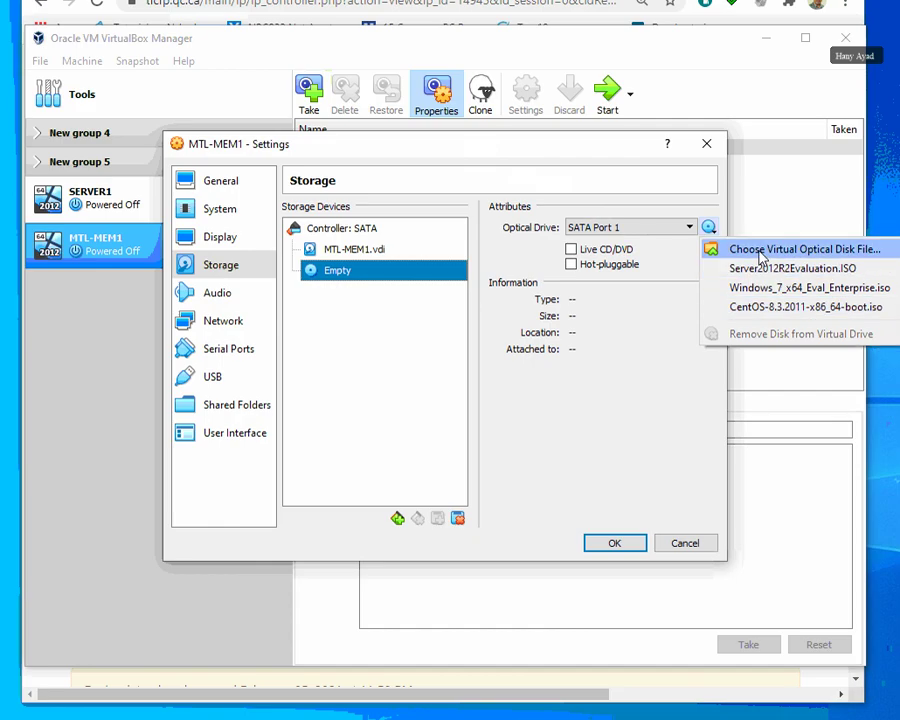
pyautogui.click(760, 252)
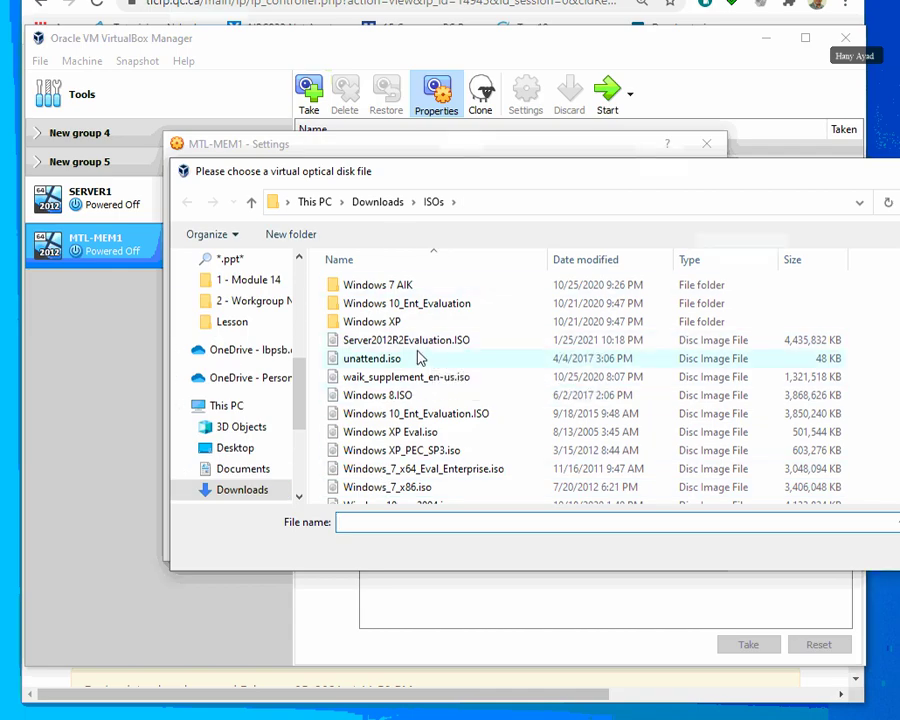
pyautogui.click(330, 340)
pyautogui.moveTo(529, 180); pyautogui.dragTo(386, 184)
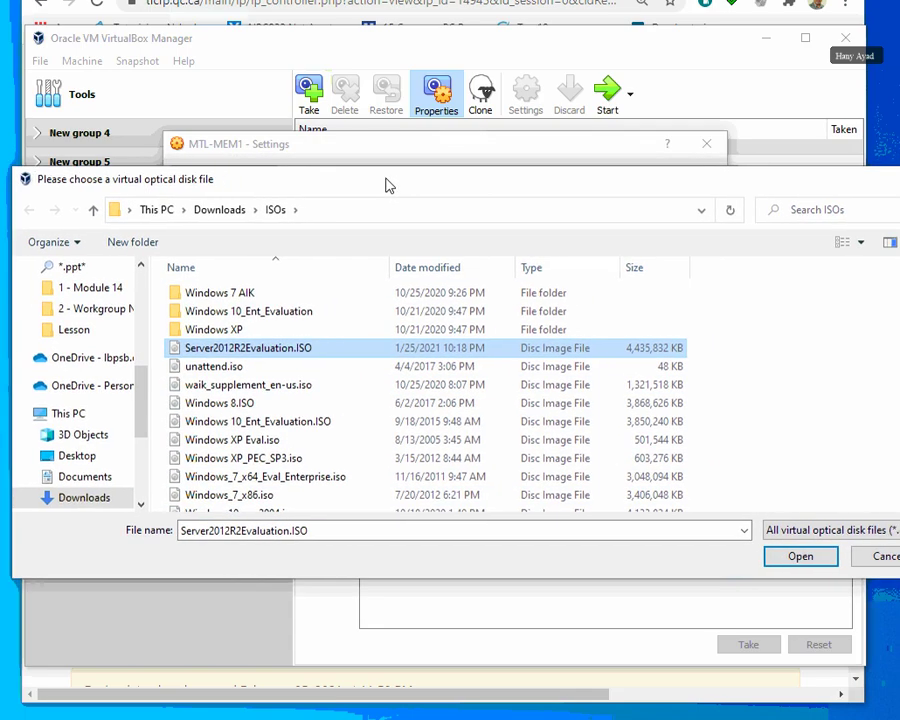
pyautogui.click(801, 556)
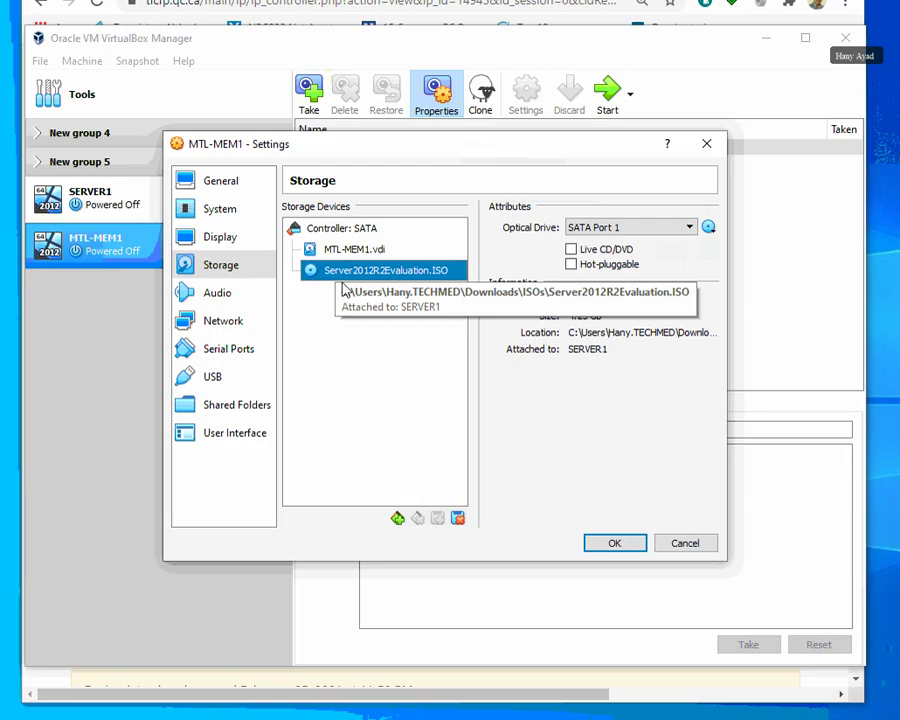
pyautogui.click(617, 547)
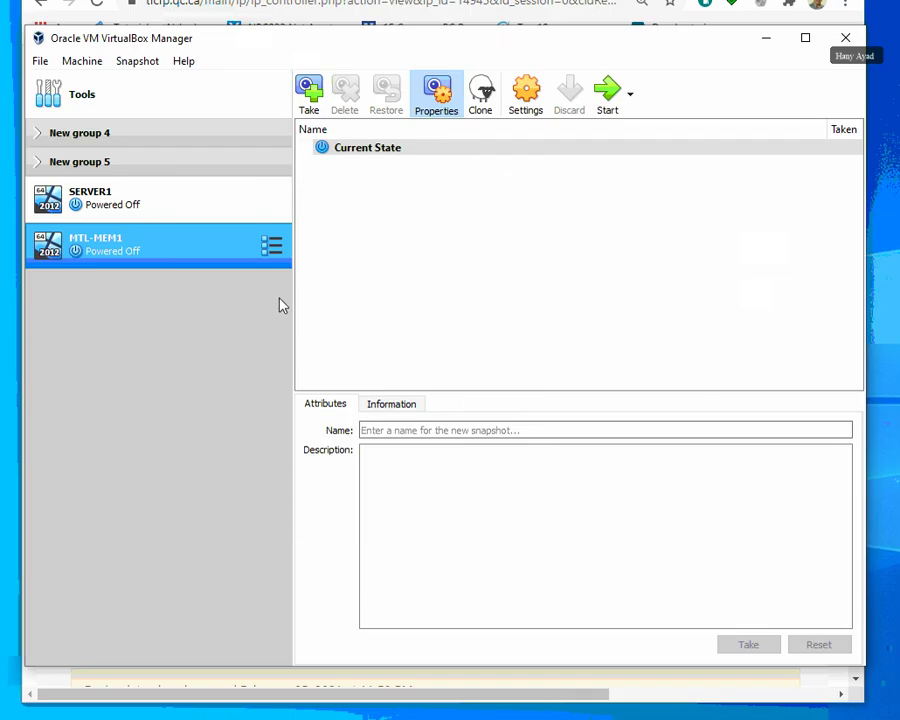
# Boot MTL-MEM1 with a Normal Start from its right-click menu.
pyautogui.rightClick(129, 255)
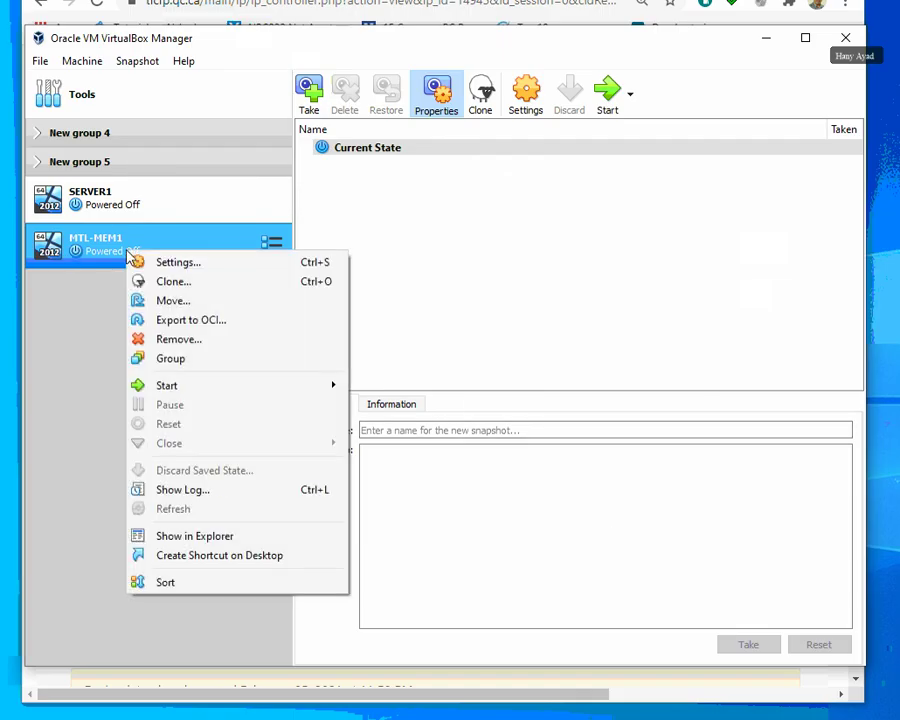
pyautogui.moveTo(170, 386)
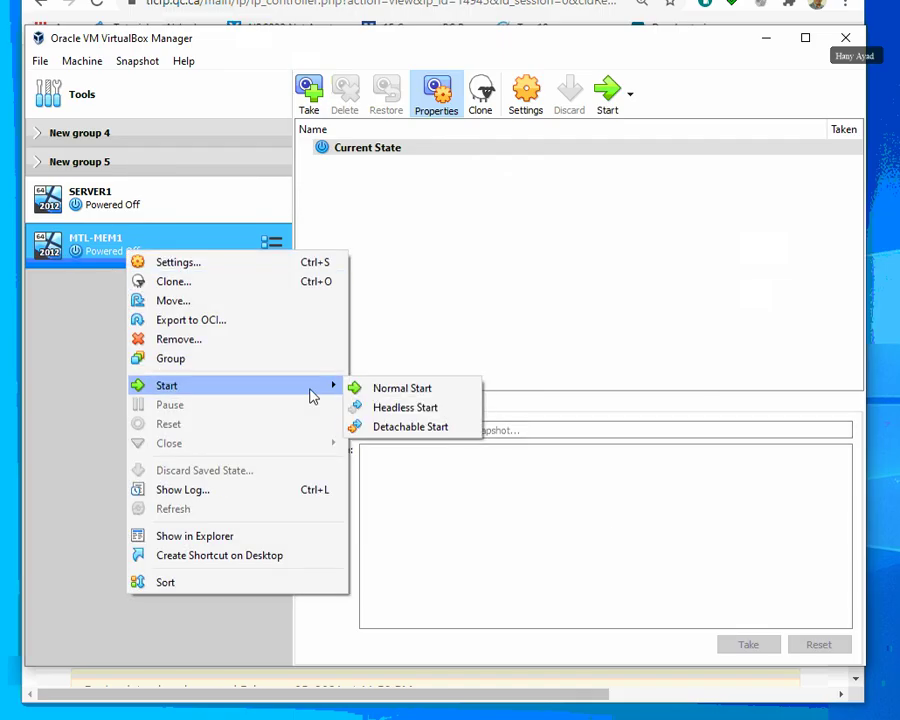
pyautogui.click(404, 389)
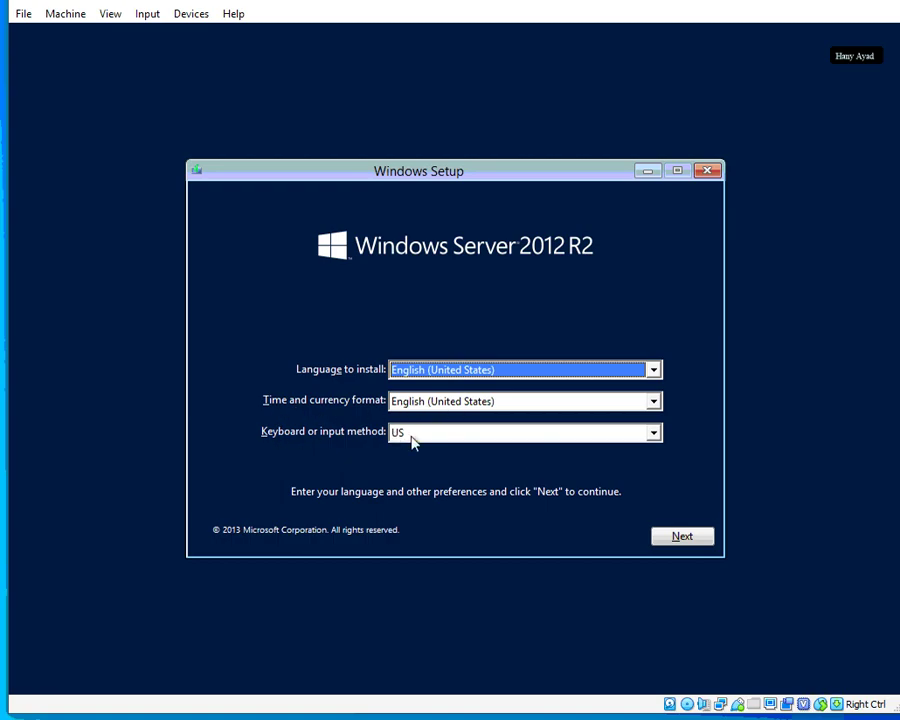
# Keep the English (United States) language defaults and begin the Windows Server installation.
pyautogui.click(686, 540)
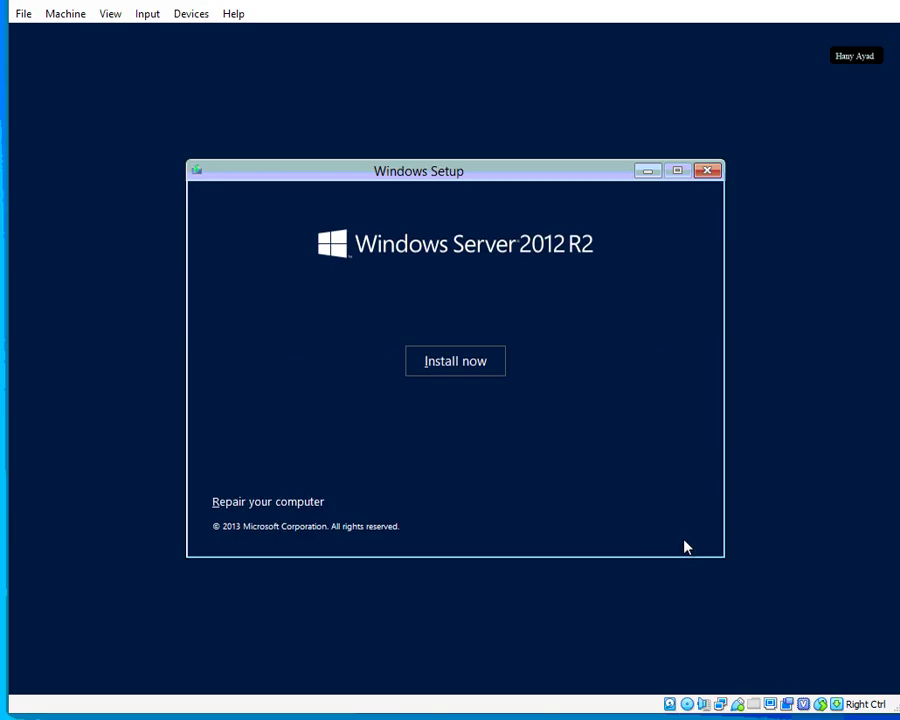
pyautogui.click(458, 372)
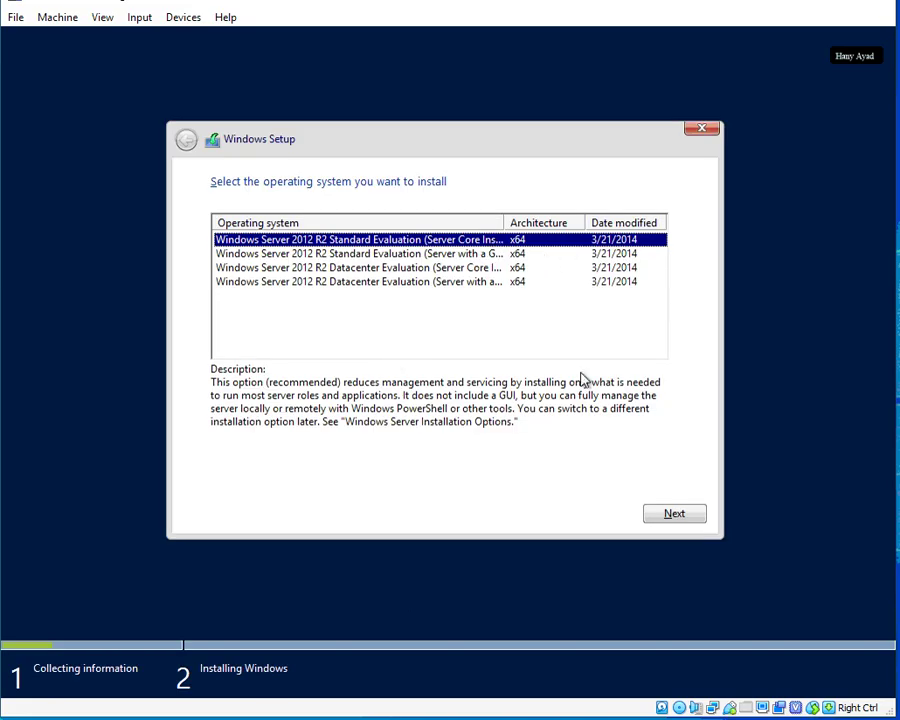
# Widen the edition list, pick Standard Evaluation (Server with a GUI), and continue.
pyautogui.moveTo(506, 222)
pyautogui.mouseDown()
pyautogui.moveTo(578, 225)
pyautogui.moveTo(482, 226)
pyautogui.moveTo(491, 226)
pyautogui.mouseUp()
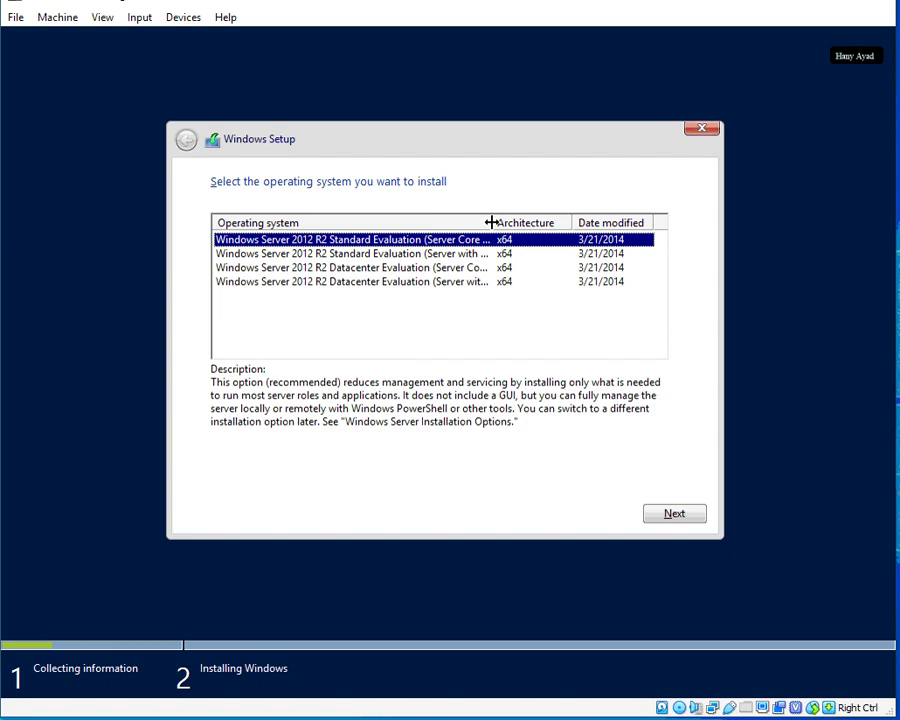
pyautogui.moveTo(491, 222); pyautogui.dragTo(563, 221)
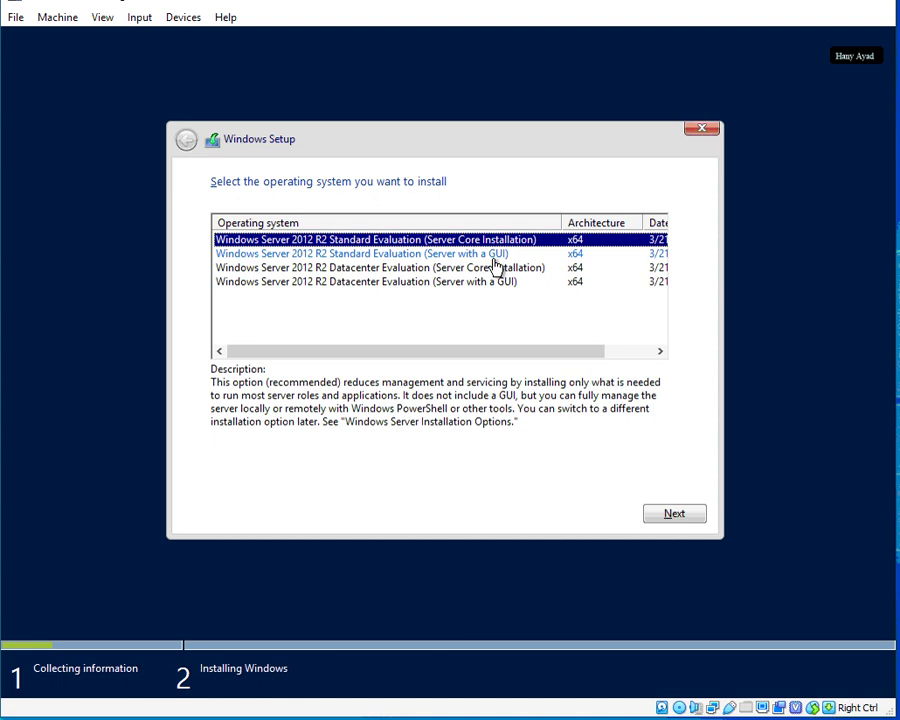
pyautogui.click(258, 257)
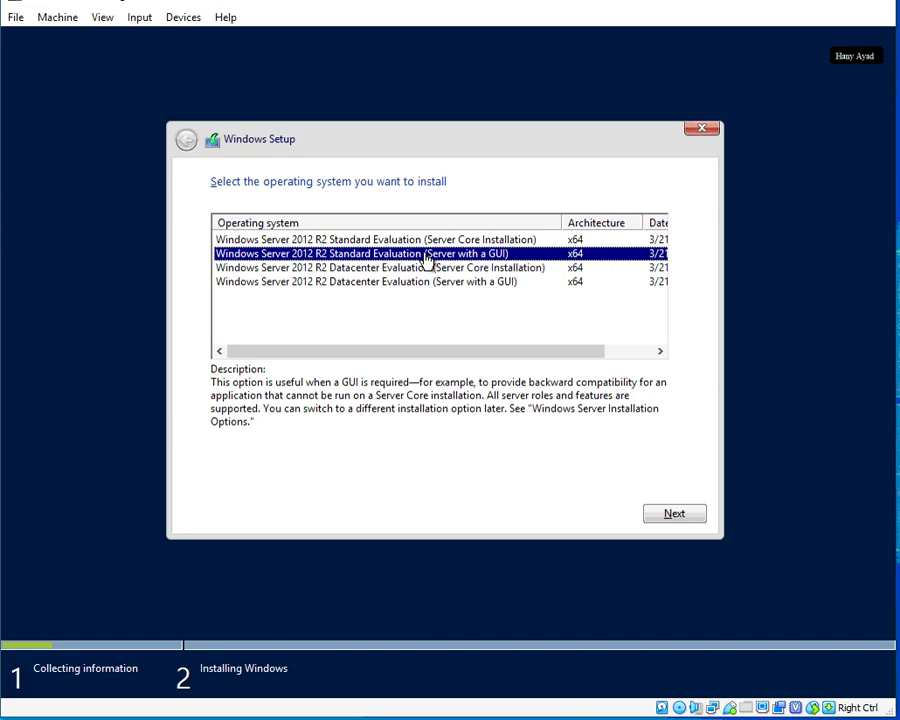
pyautogui.click(676, 516)
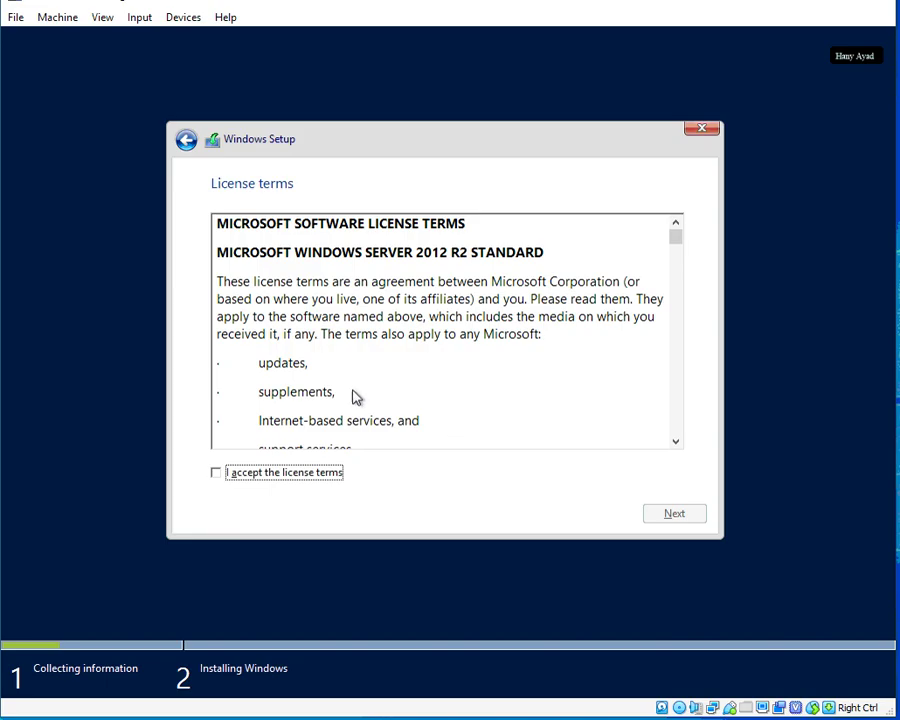
# Accept the license, choose Custom: Install Windows only, and install onto the 40 GB Drive 0.
pyautogui.click(241, 476)
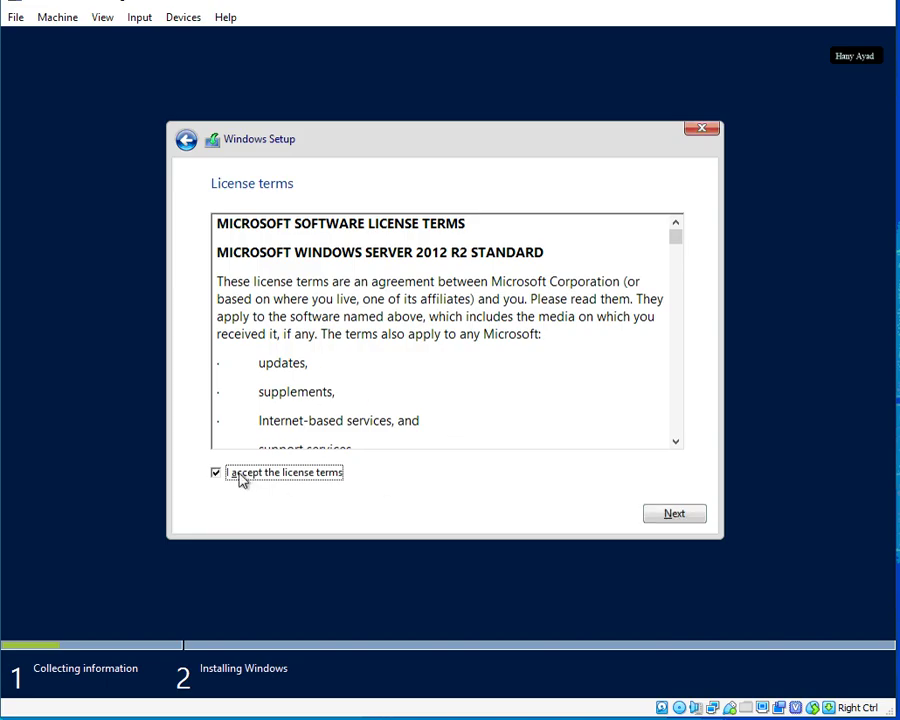
pyautogui.click(675, 516)
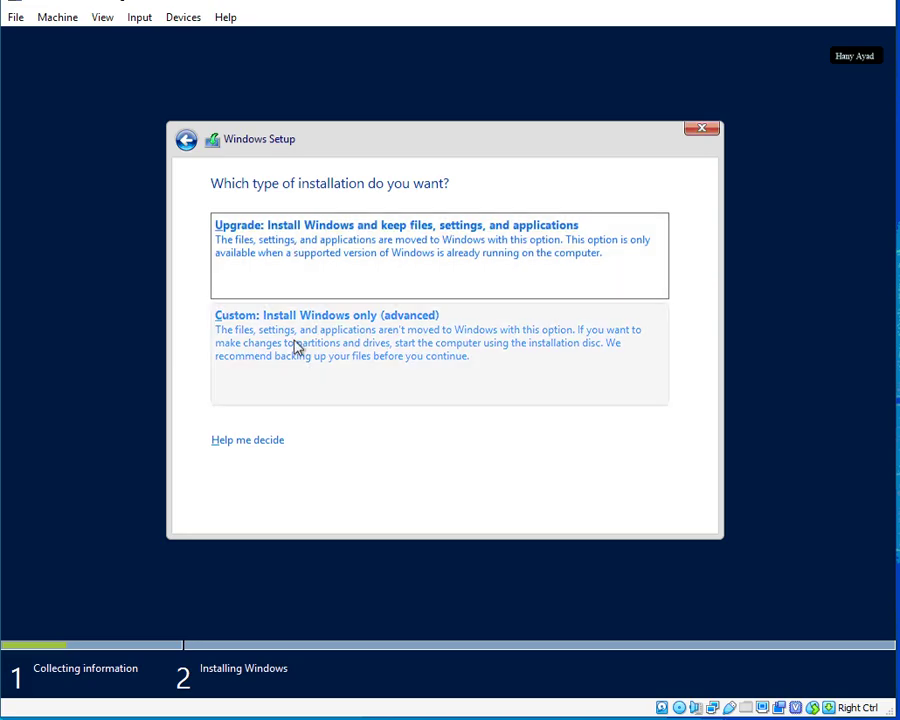
pyautogui.click(295, 342)
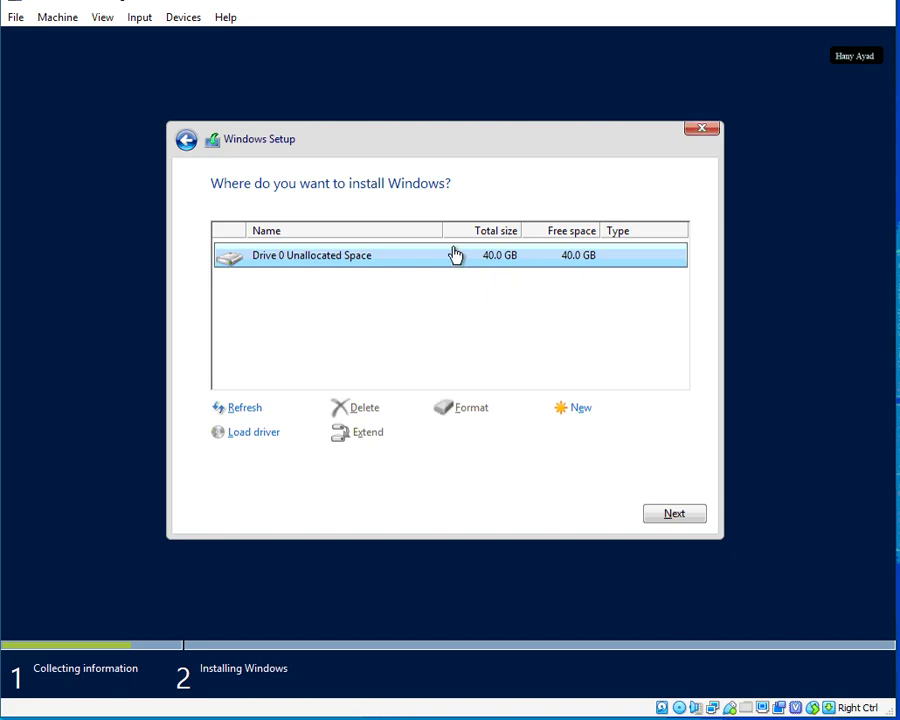
pyautogui.click(684, 515)
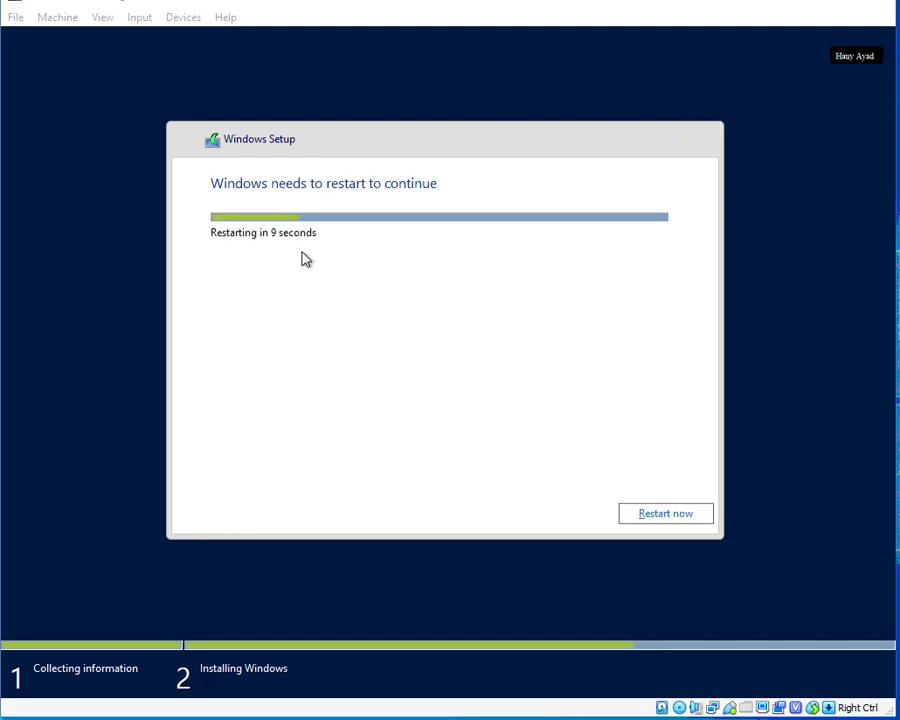
# Restart the VM immediately once Windows Setup finishes installing.
pyautogui.click(662, 516)
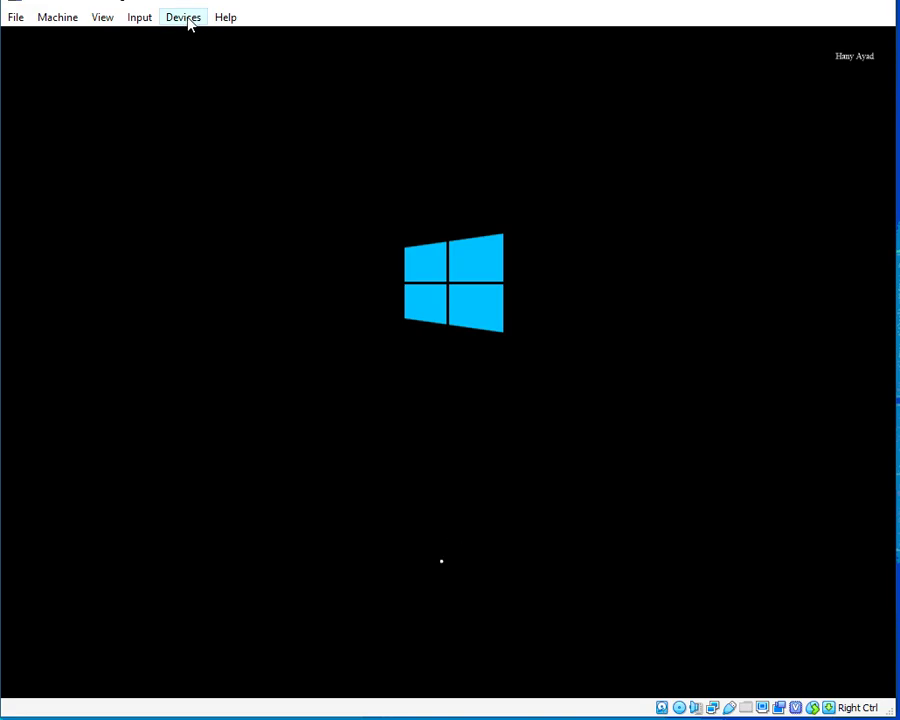
# Eject the Server2012R2Evaluation.ISO disc from the VM's optical drive through the Devices menu.
pyautogui.click(186, 20)
pyautogui.moveTo(211, 46)
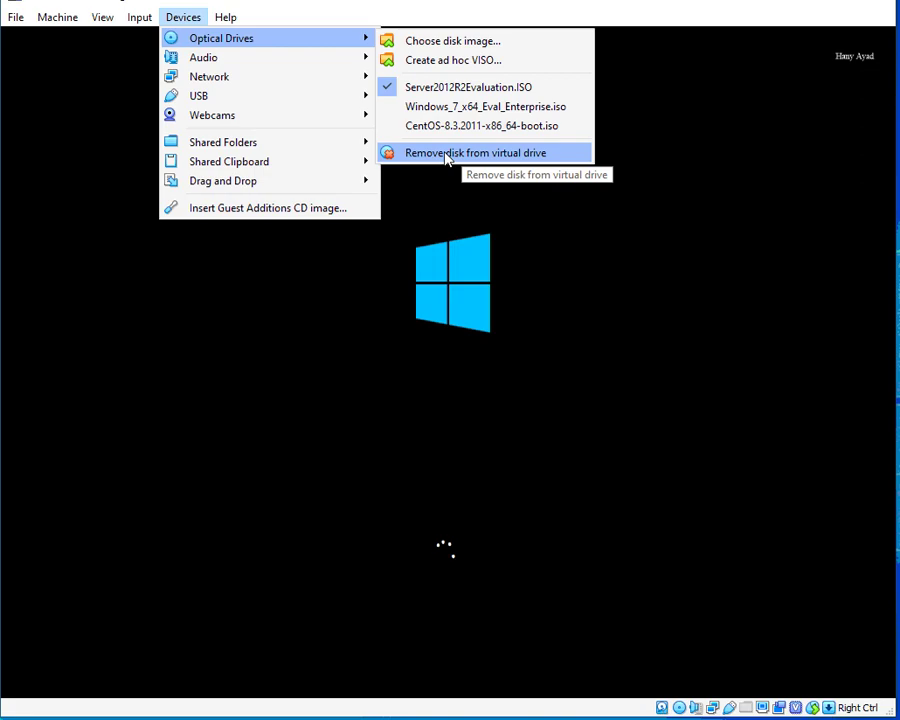
pyautogui.click(447, 155)
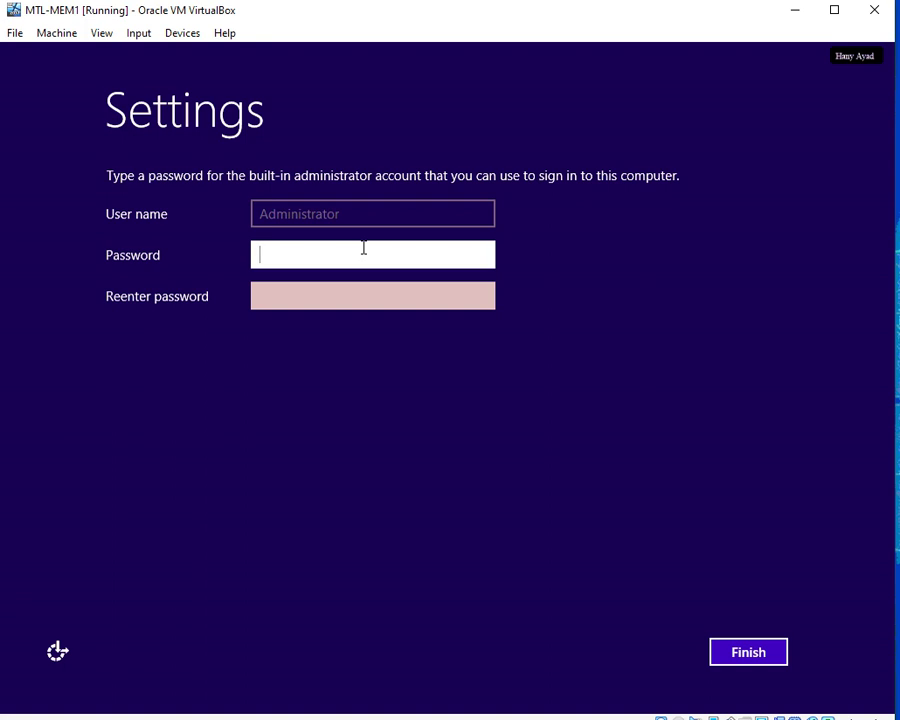
# Enter and confirm the built-in Administrator password, then finish Windows setup.
pyautogui.write('Pa$$w0rd12')
pyautogui.press('Tab')
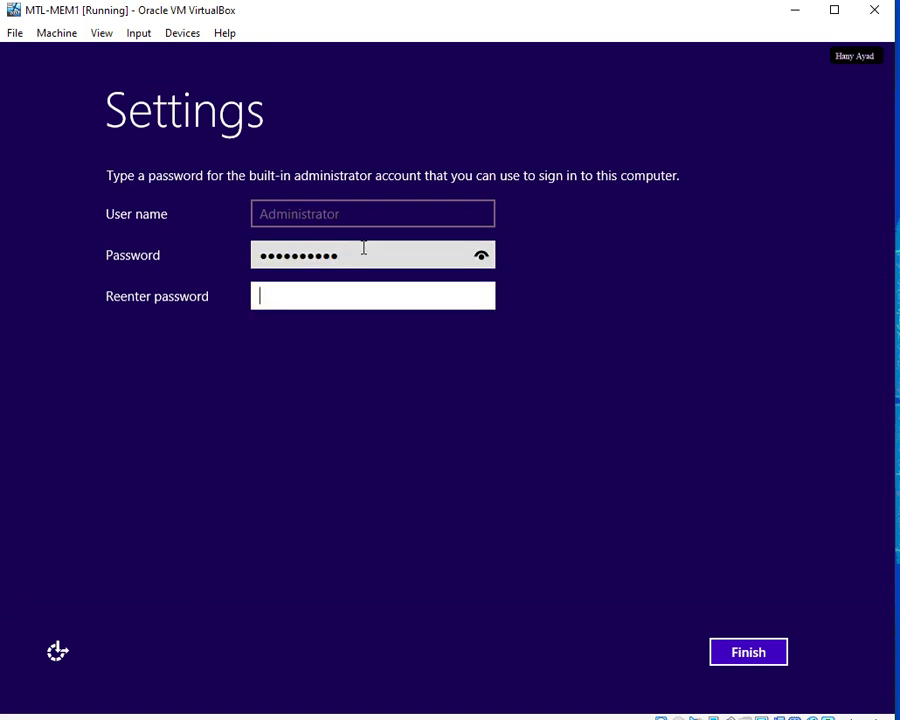
pyautogui.write('Pa$$w0rd12')
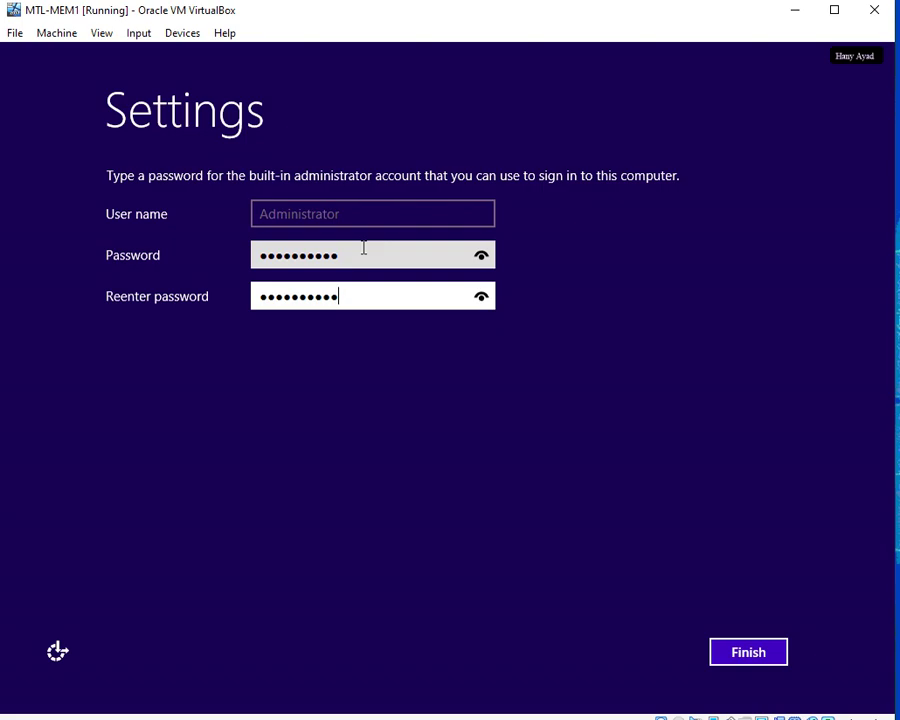
pyautogui.click(760, 653)
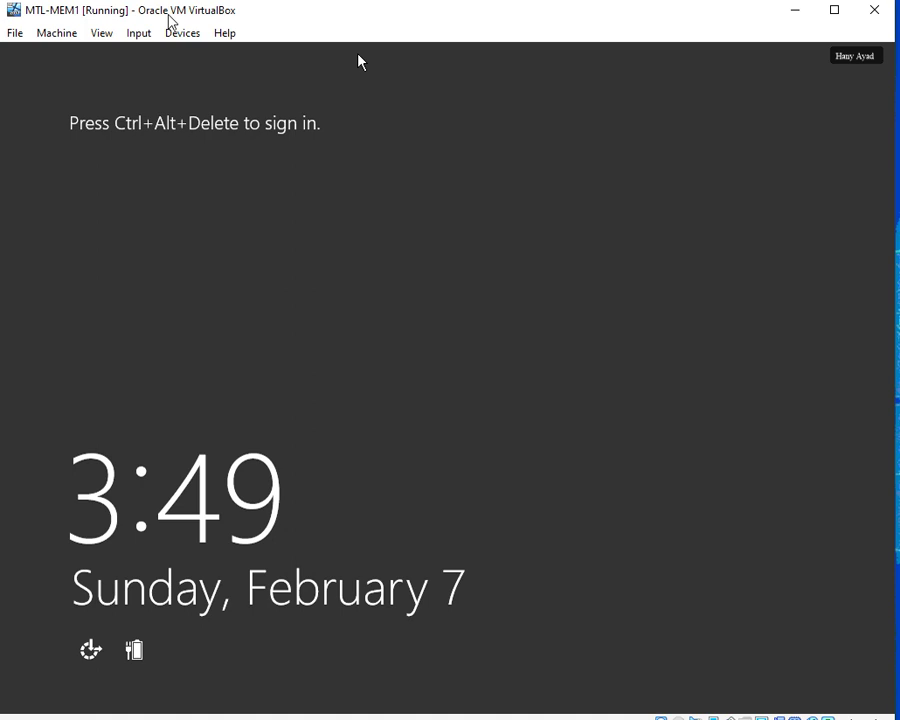
# Send Ctrl-Alt-Del to the guest to get past the lock screen to the Administrator sign-in.
pyautogui.click(138, 37)
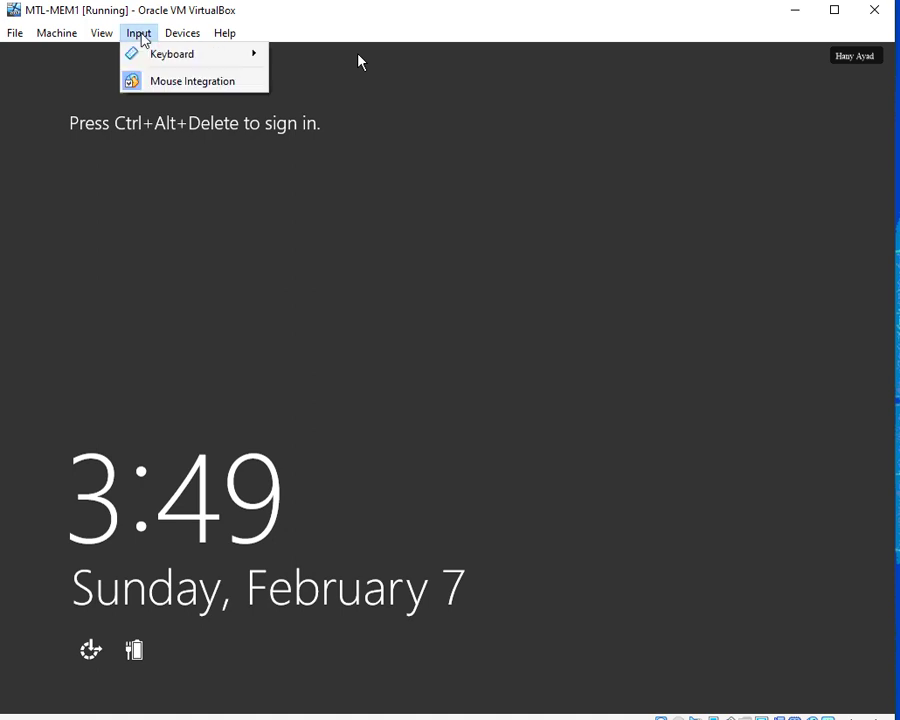
pyautogui.moveTo(175, 64)
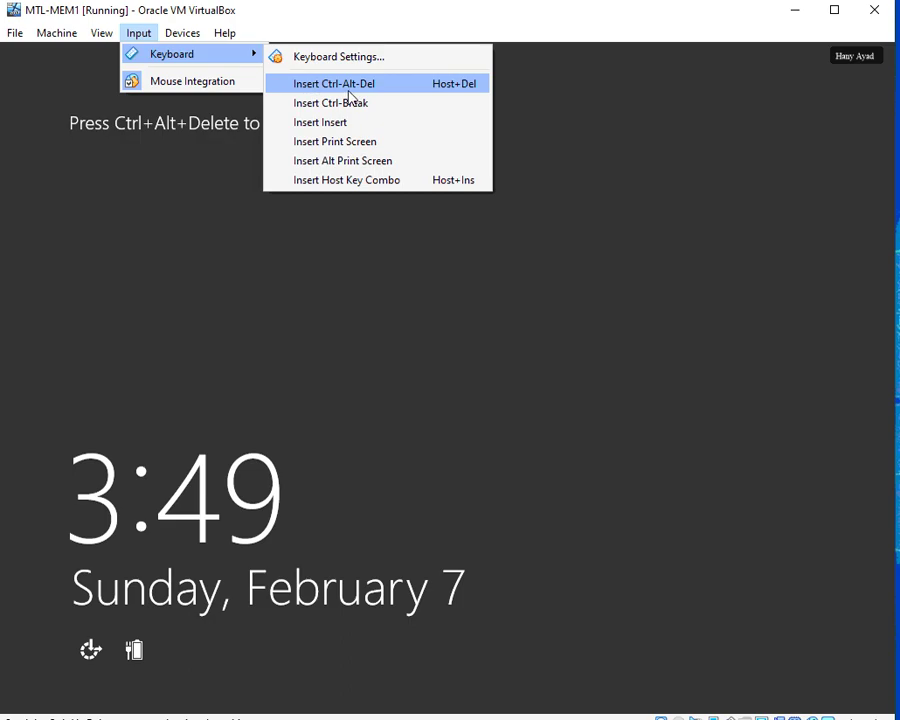
pyautogui.click(350, 92)
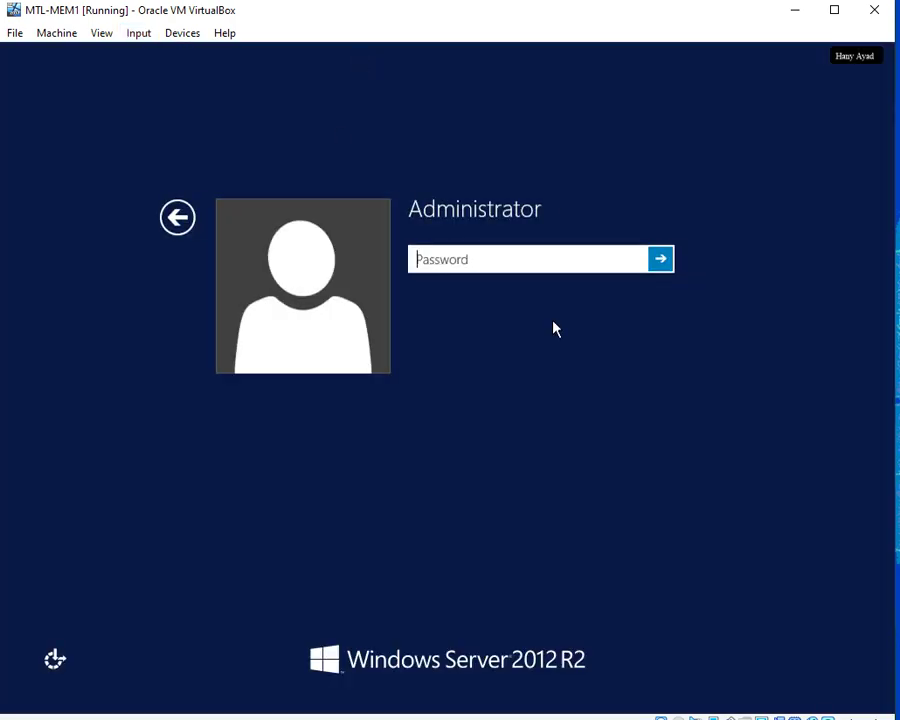
pyautogui.write('P')
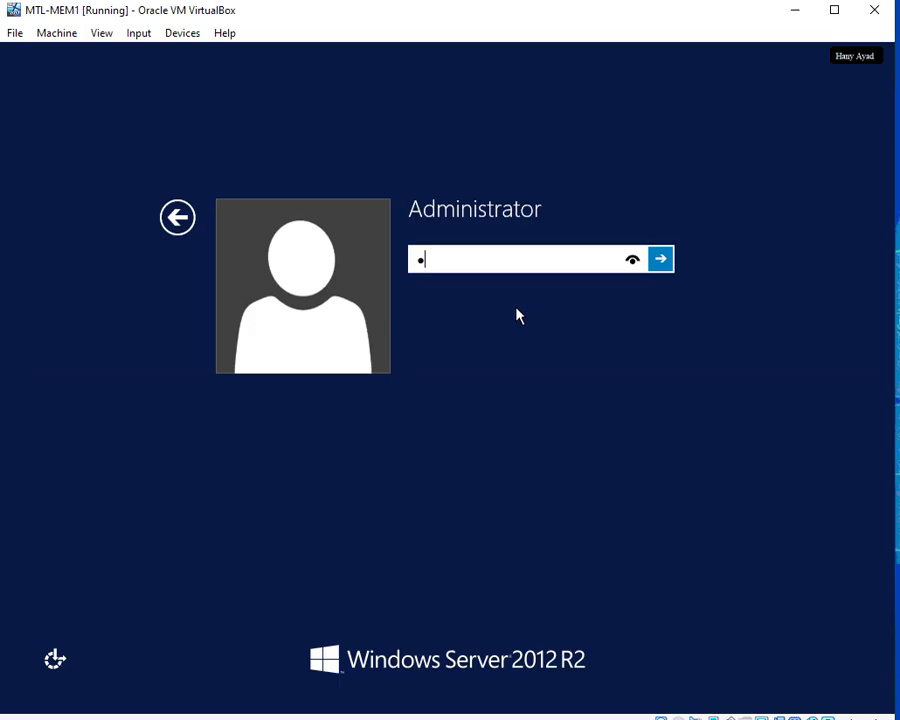
pyautogui.press('BackSpace')
pyautogui.click(177, 219)
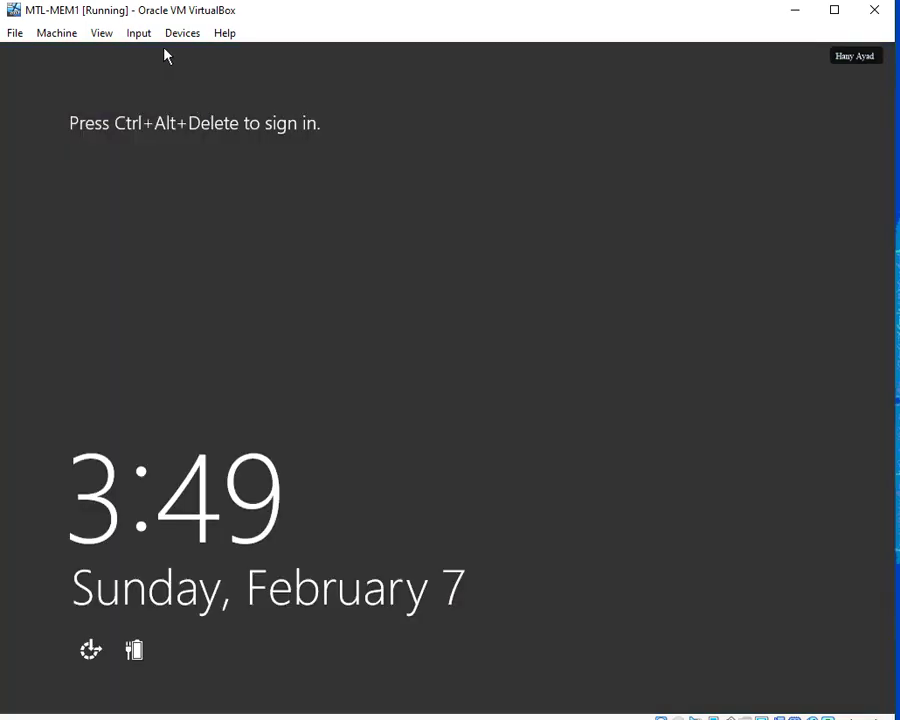
pyautogui.click(140, 33)
pyautogui.moveTo(153, 55)
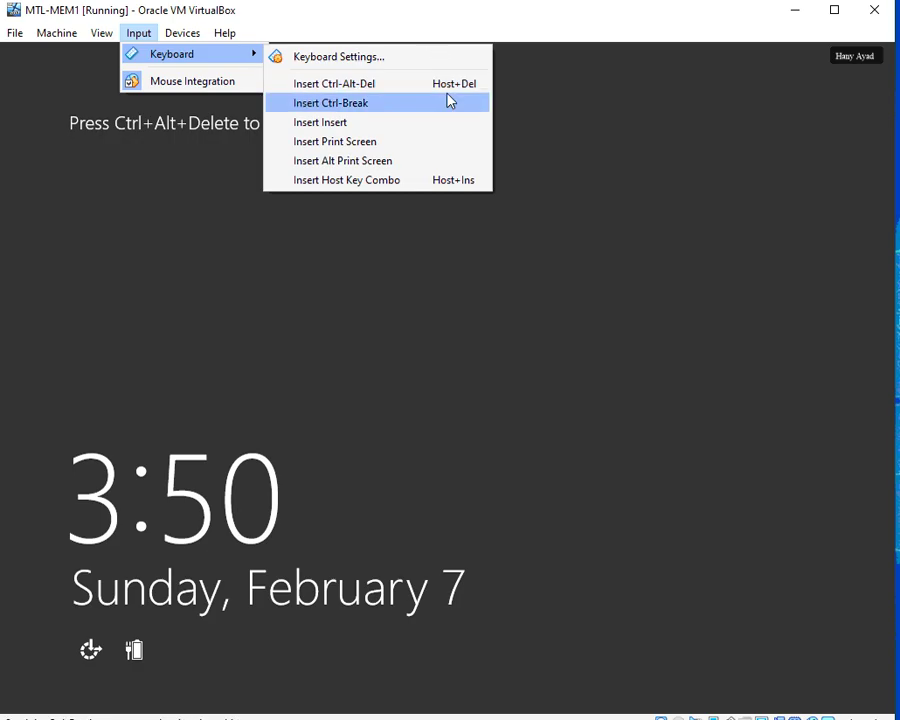
pyautogui.click(471, 20)
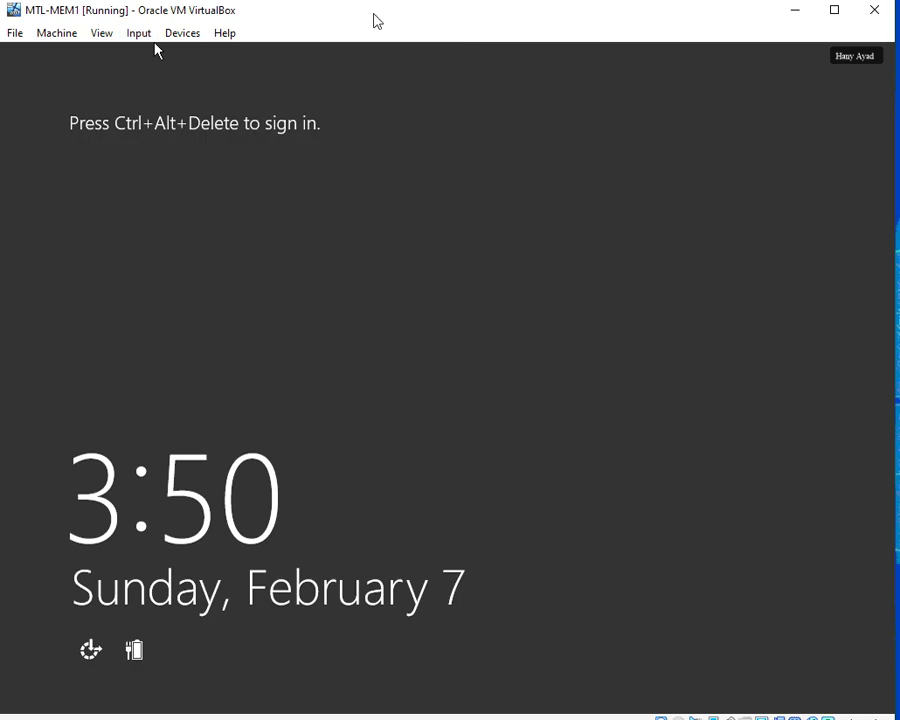
pyautogui.hotkey('ctrl', 'Delete')
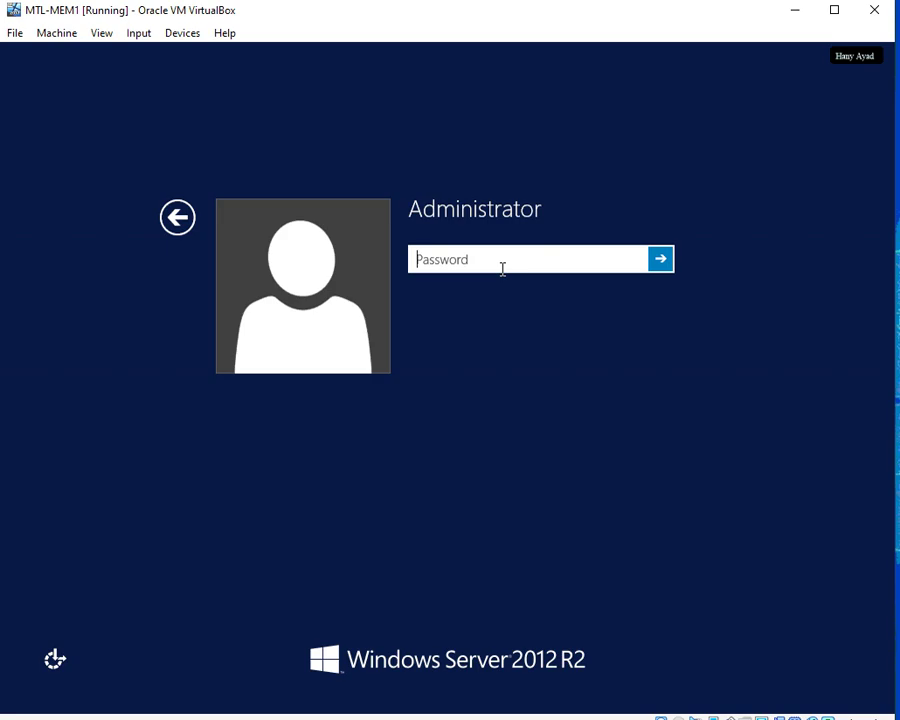
# Sign in to MTL-MEM1 as Administrator with the account password.
pyautogui.write('•••••••••')
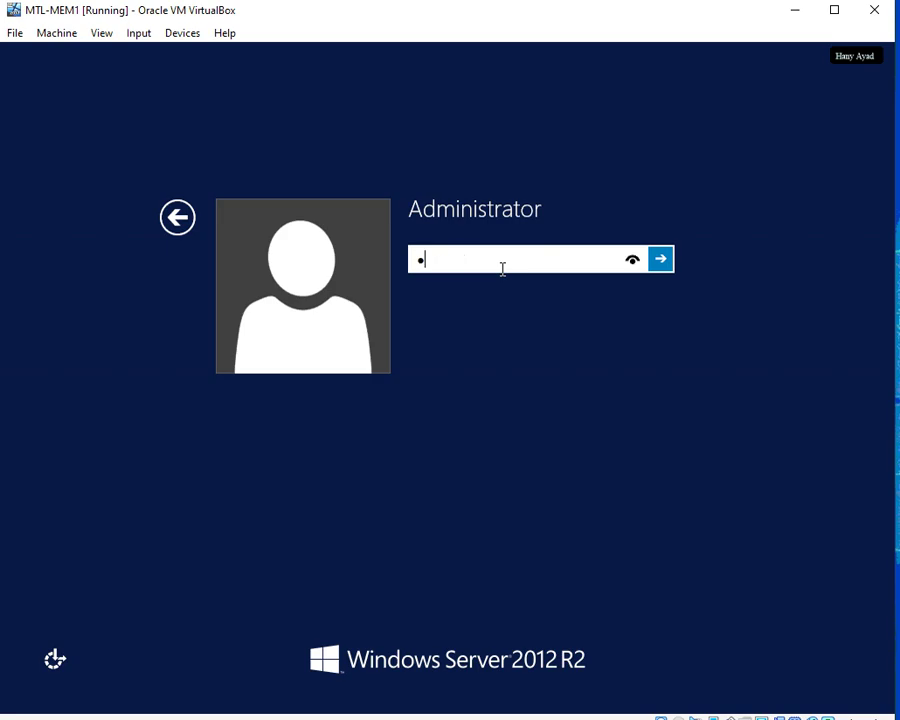
pyautogui.press('Return')
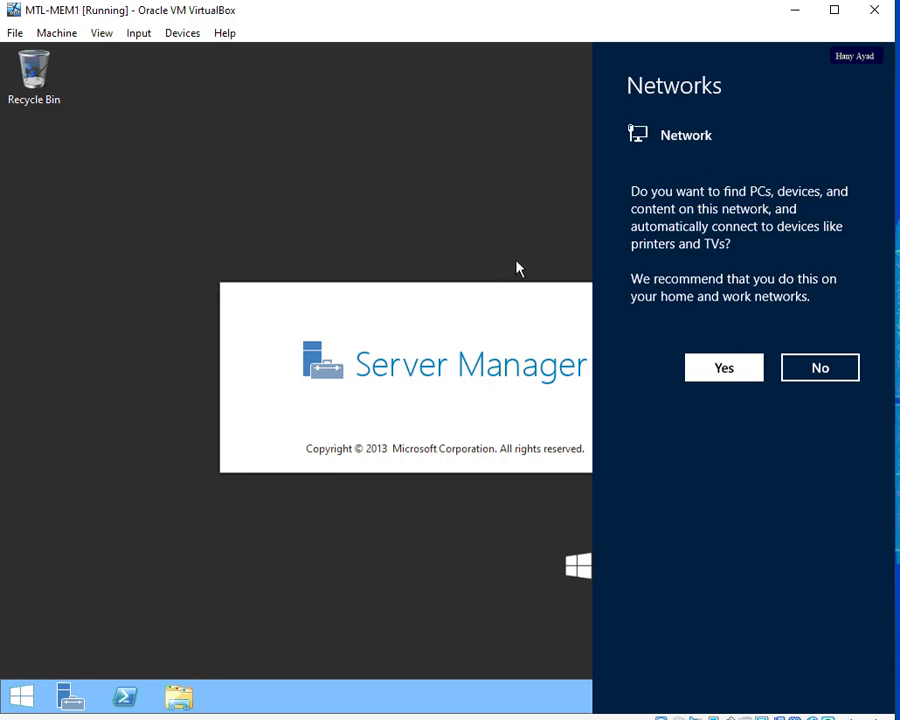
# Answer Yes to network discovery and start Computer Management from Server Manager's Tools menu.
pyautogui.click(728, 380)
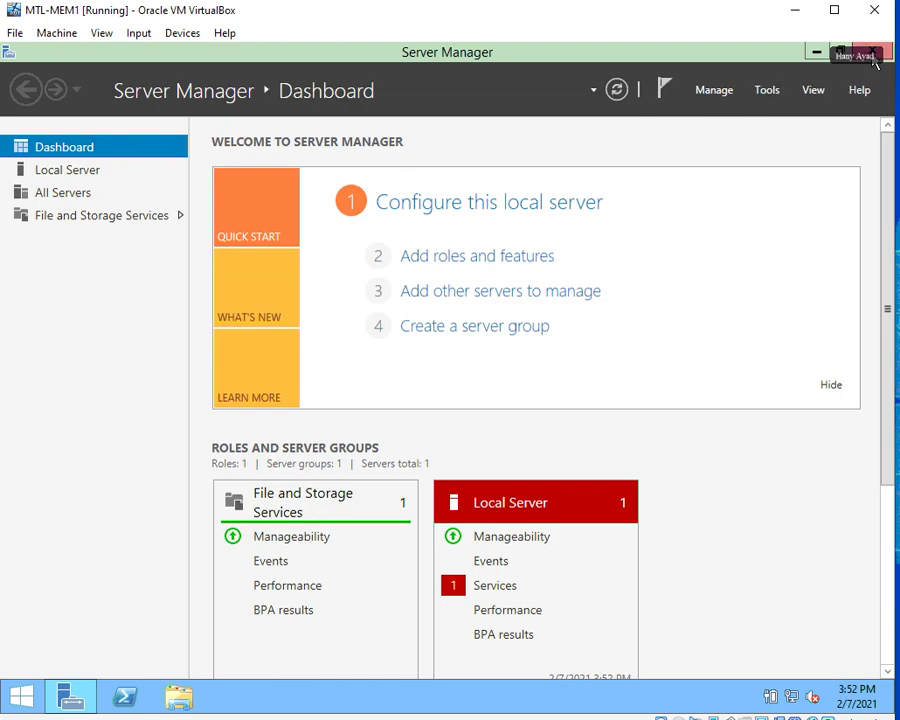
pyautogui.click(720, 94)
pyautogui.click(769, 92)
pyautogui.click(769, 92)
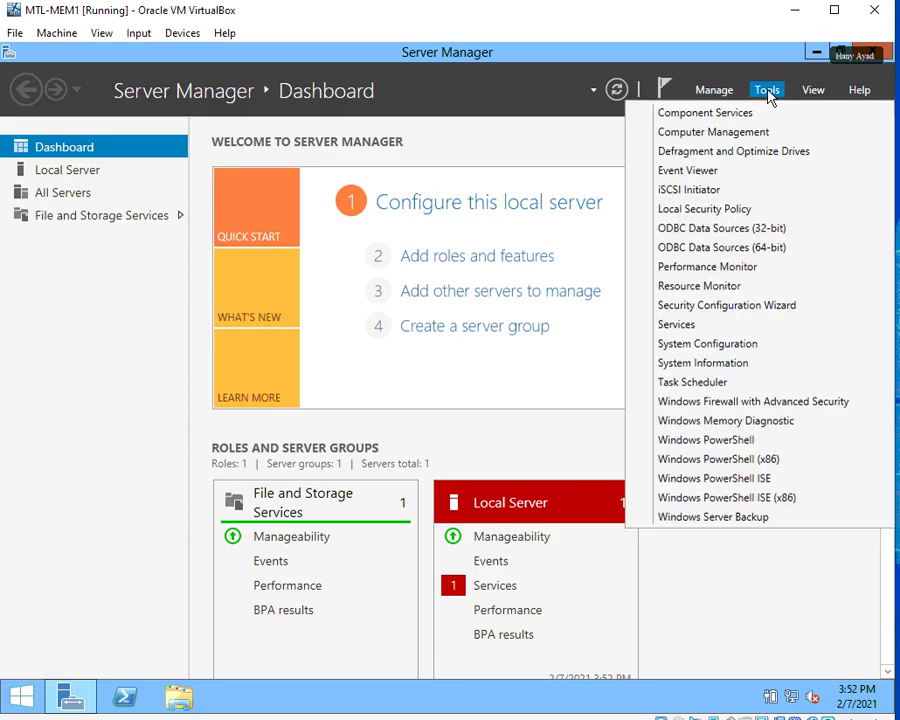
pyautogui.click(712, 133)
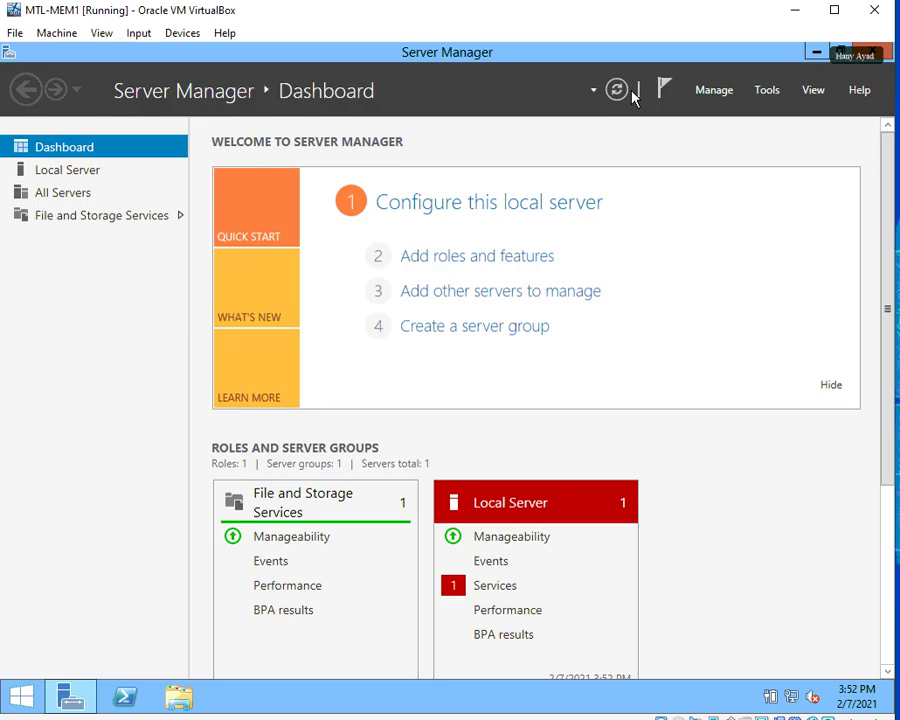
pyautogui.hotkey('alt', 'Tab')
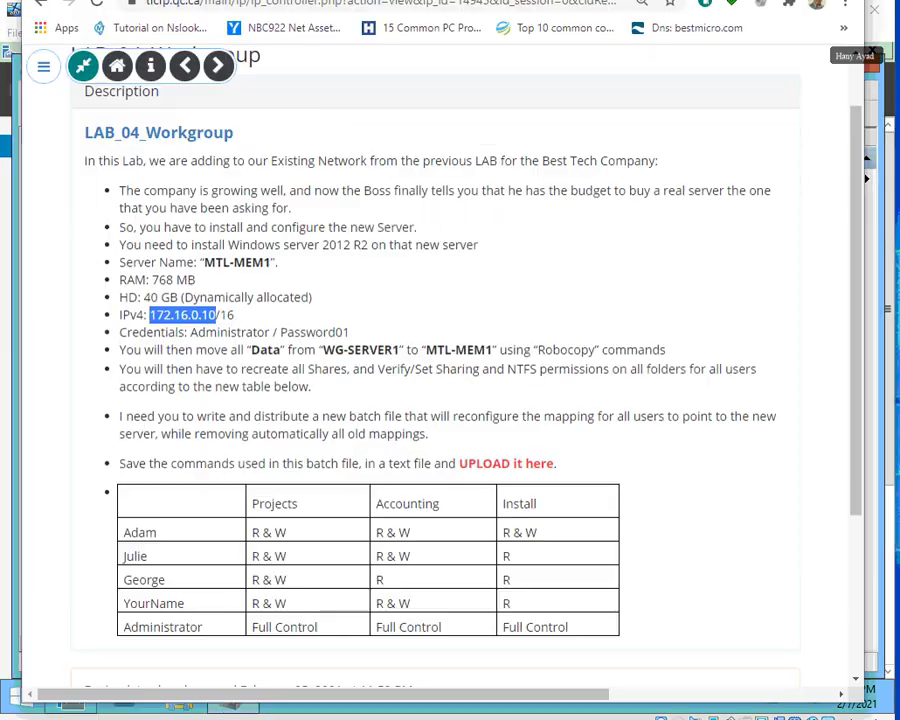
pyautogui.moveTo(206, 260); pyautogui.dragTo(271, 263)
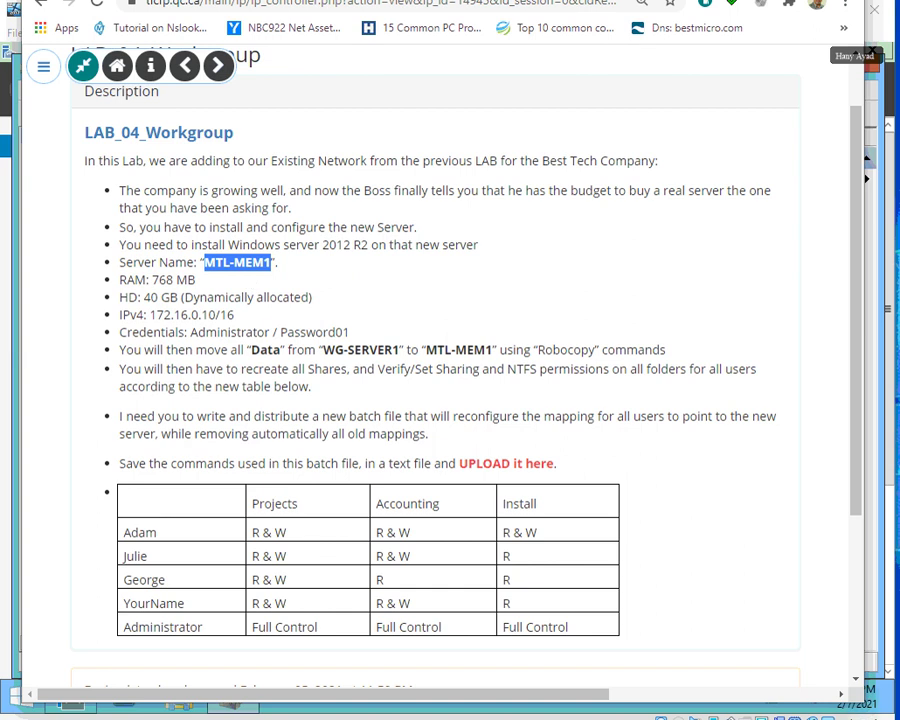
pyautogui.hotkey('alt', 'Tab')
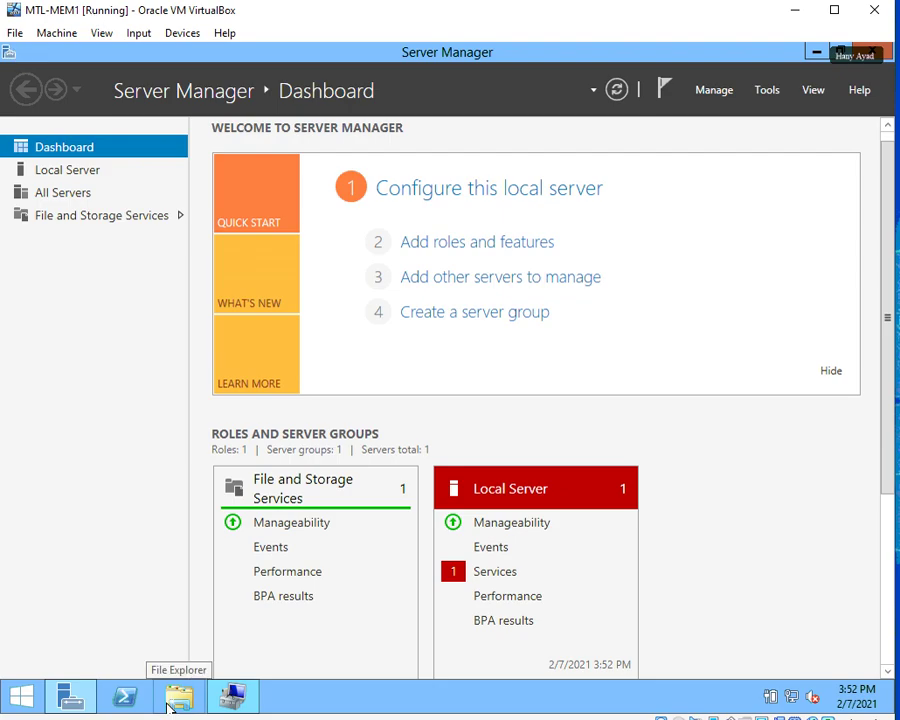
pyautogui.hotkey('alt', 'Tab')
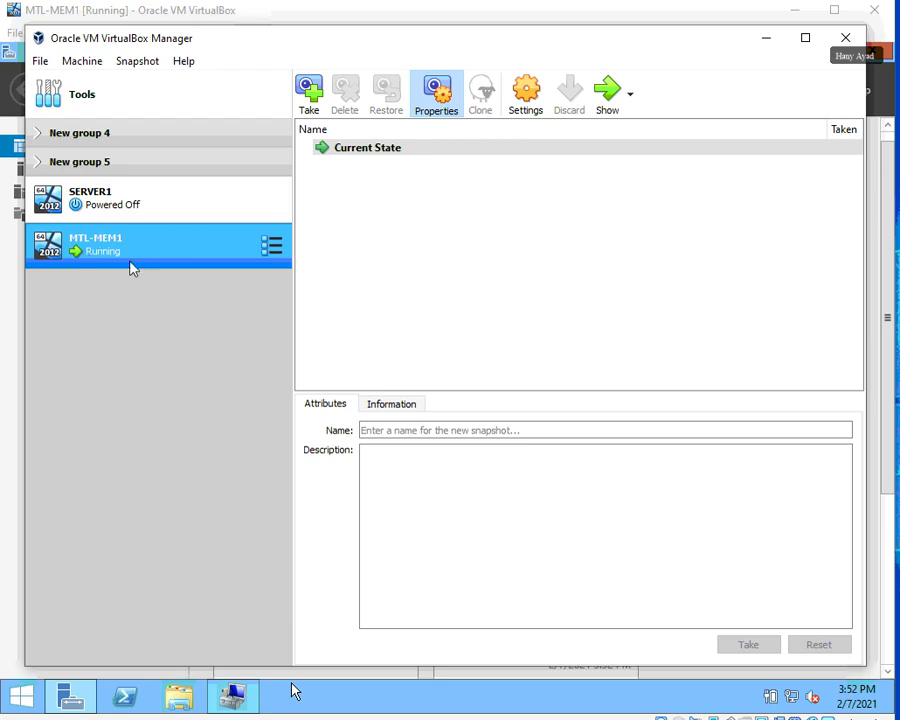
pyautogui.click(766, 40)
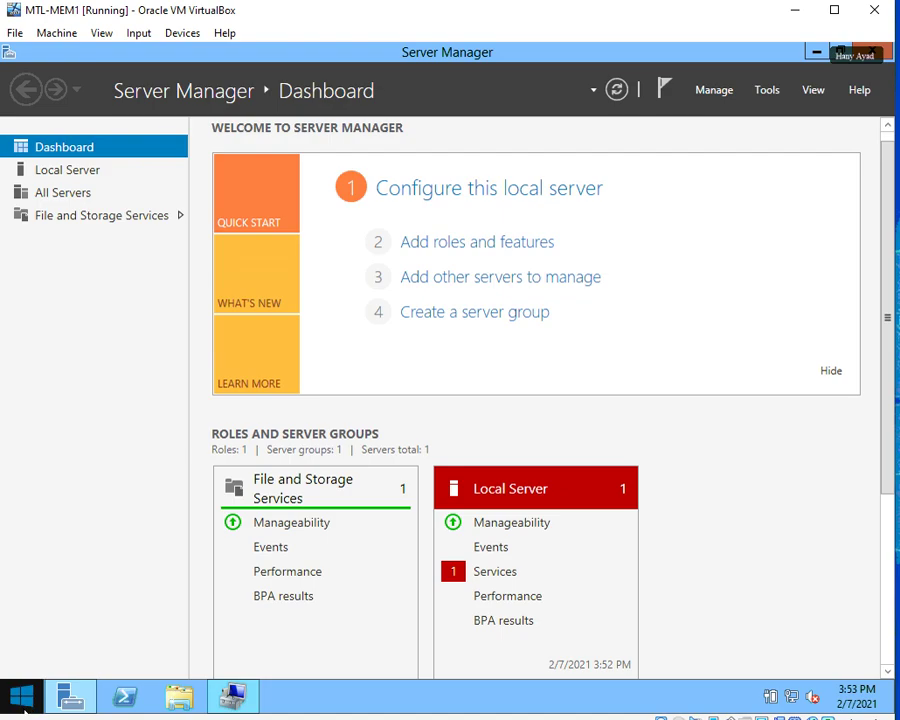
pyautogui.moveTo(56, 704)
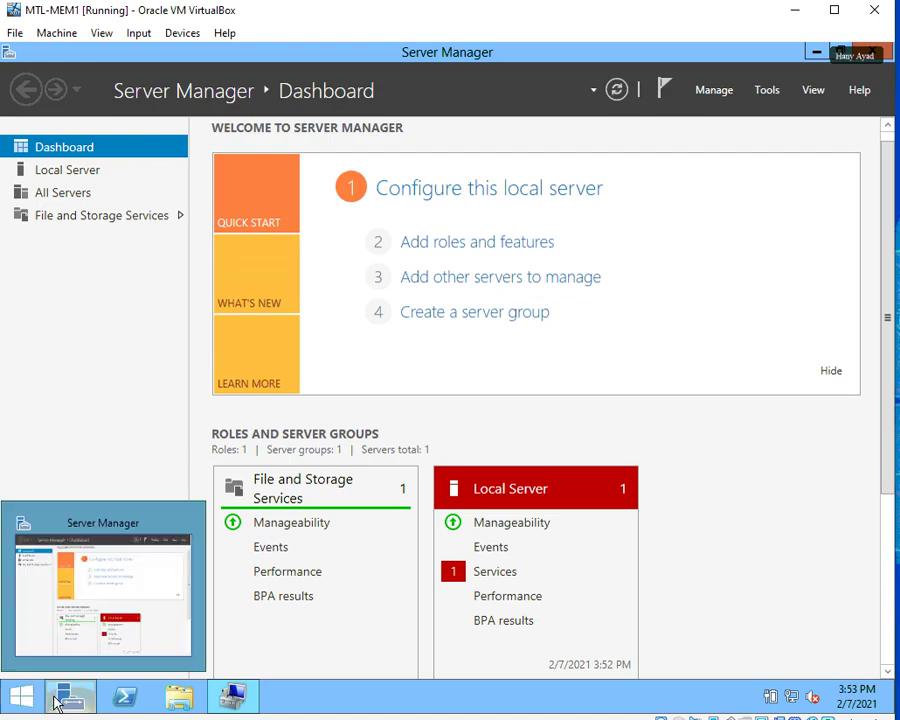
# Launch Computer Management through This PC's Manage option in File Explorer.
pyautogui.click(189, 702)
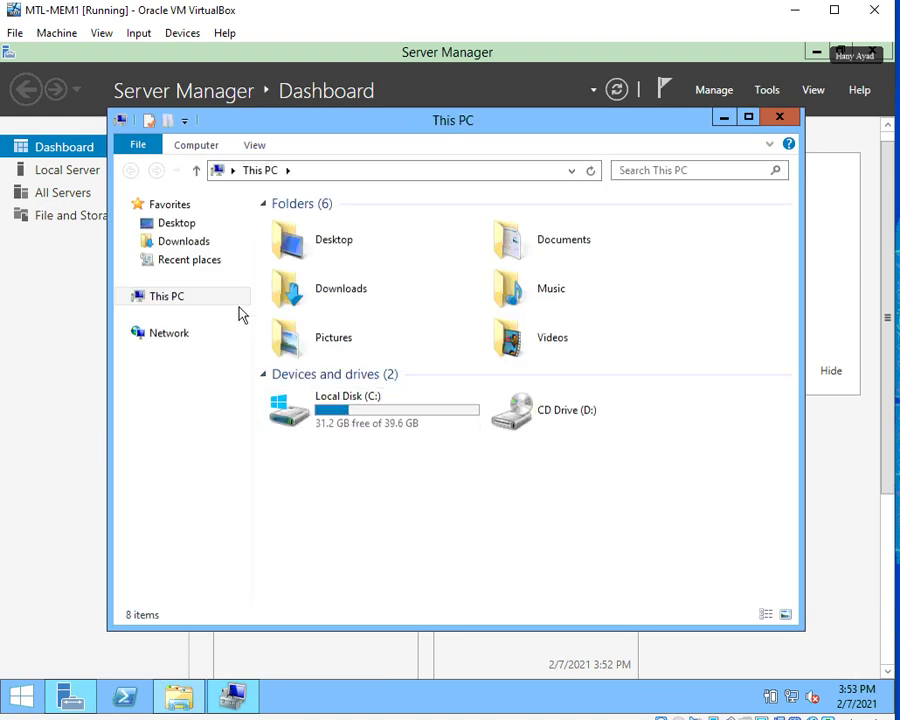
pyautogui.rightClick(176, 299)
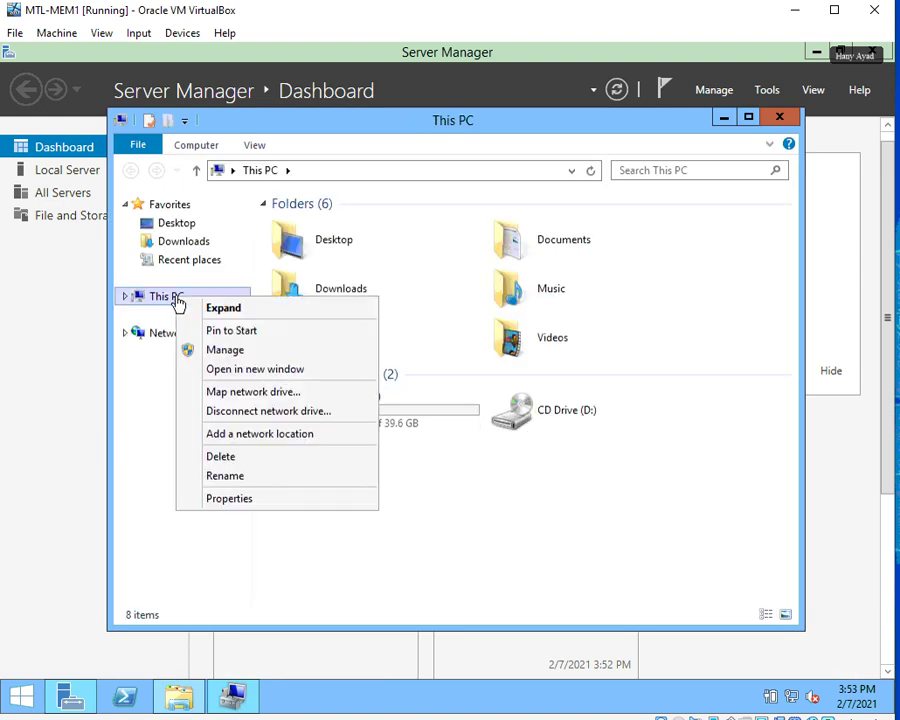
pyautogui.click(230, 352)
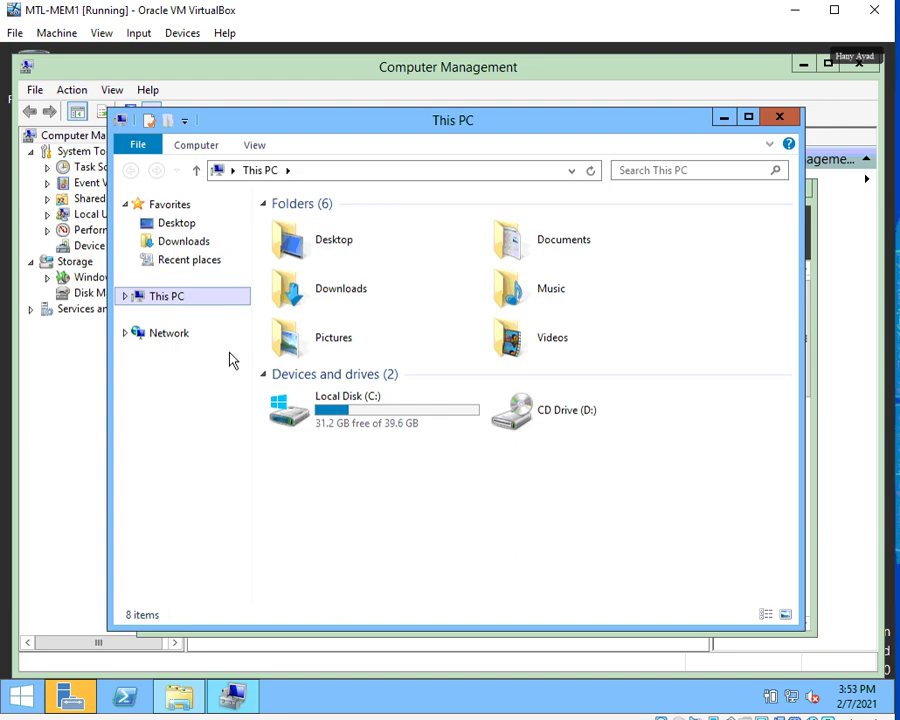
# Close the This PC, Server Manager and Computer Management windows.
pyautogui.click(781, 119)
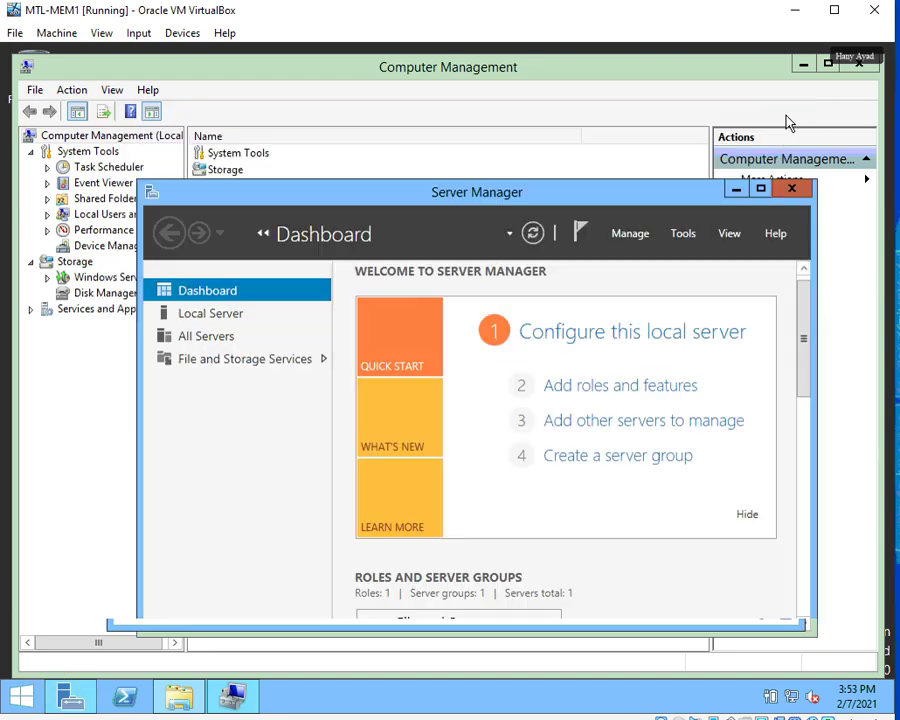
pyautogui.moveTo(523, 203); pyautogui.dragTo(491, 158)
pyautogui.click(760, 143)
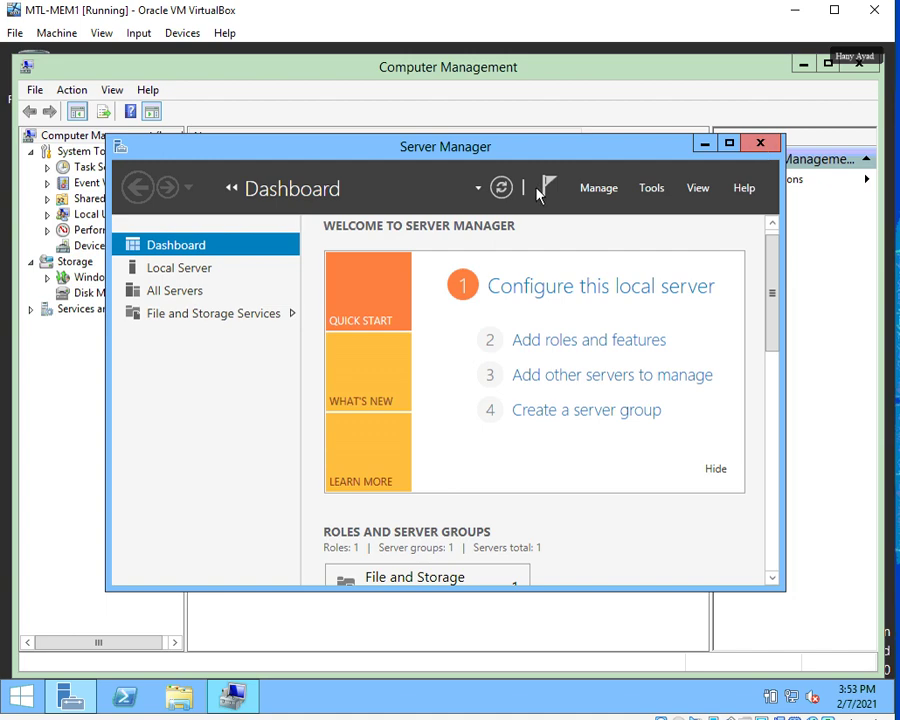
pyautogui.click(858, 64)
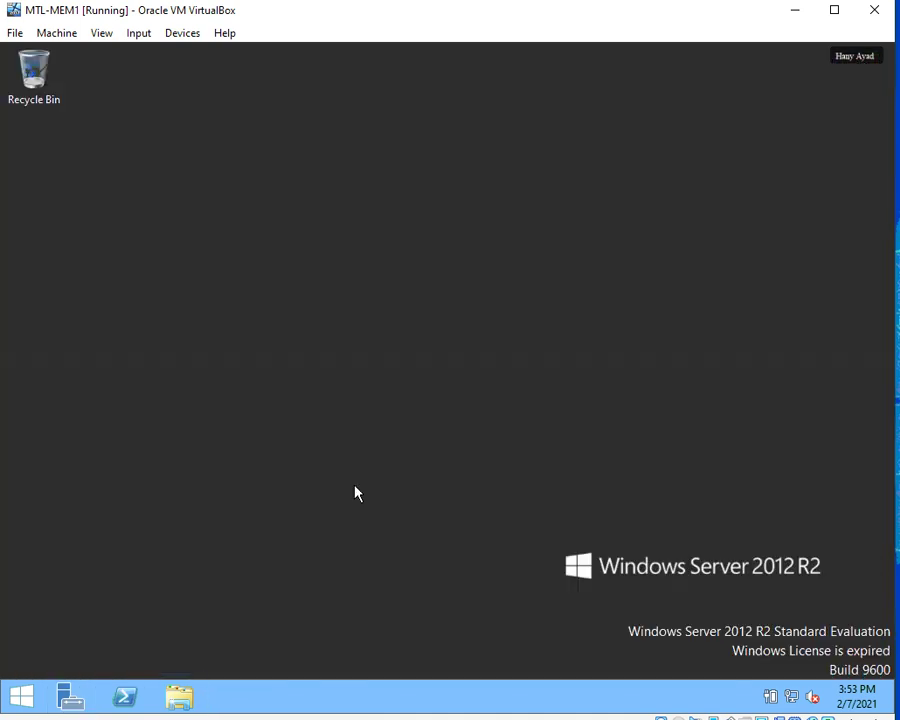
# Browse the Start screen's full app list, then return to the desktop.
pyautogui.click(24, 700)
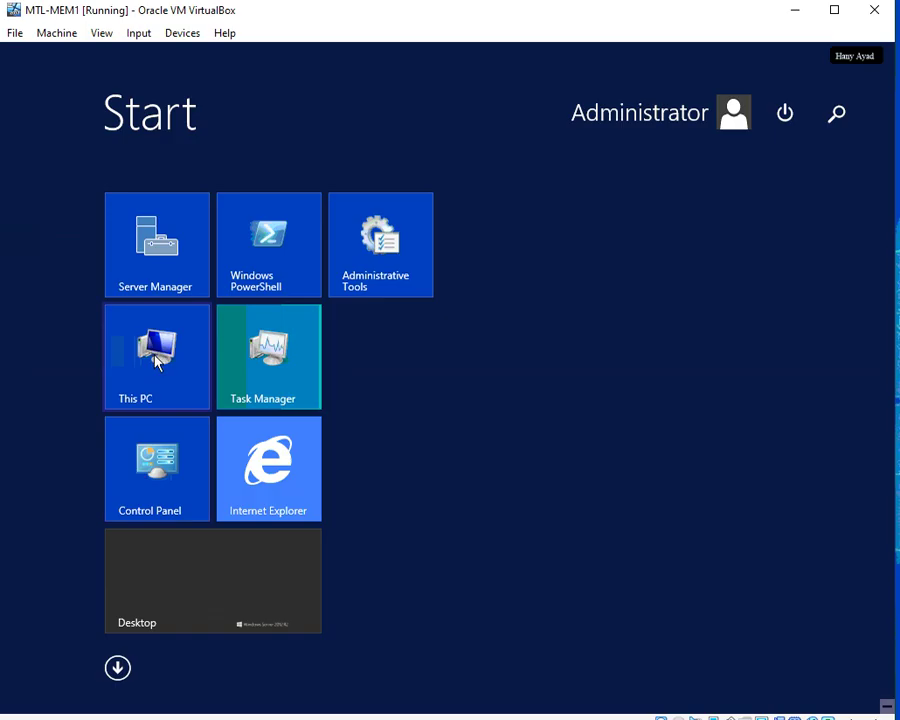
pyautogui.click(117, 668)
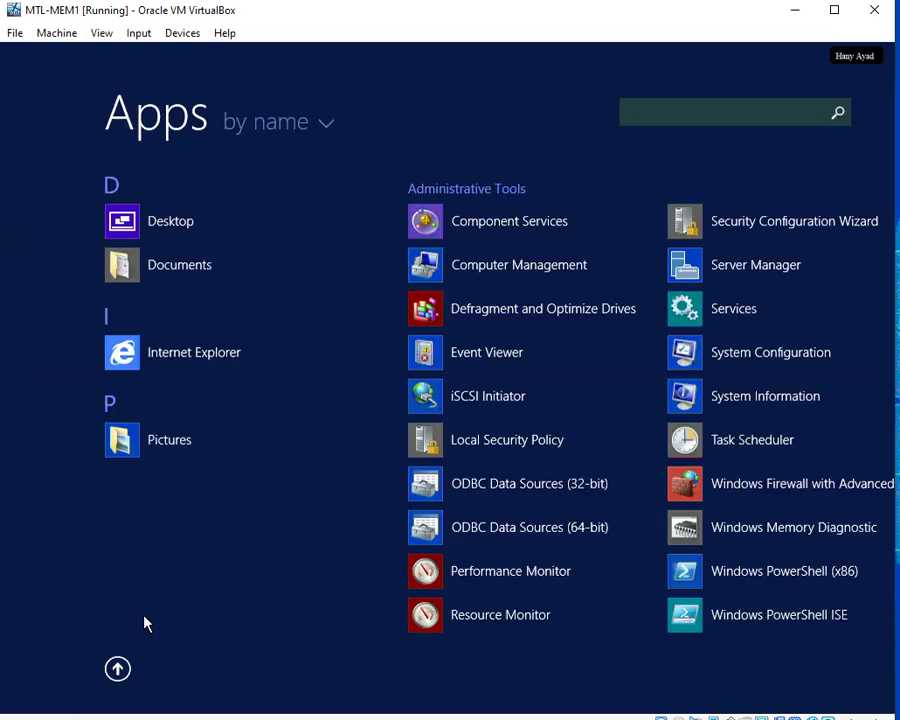
pyautogui.click(167, 156)
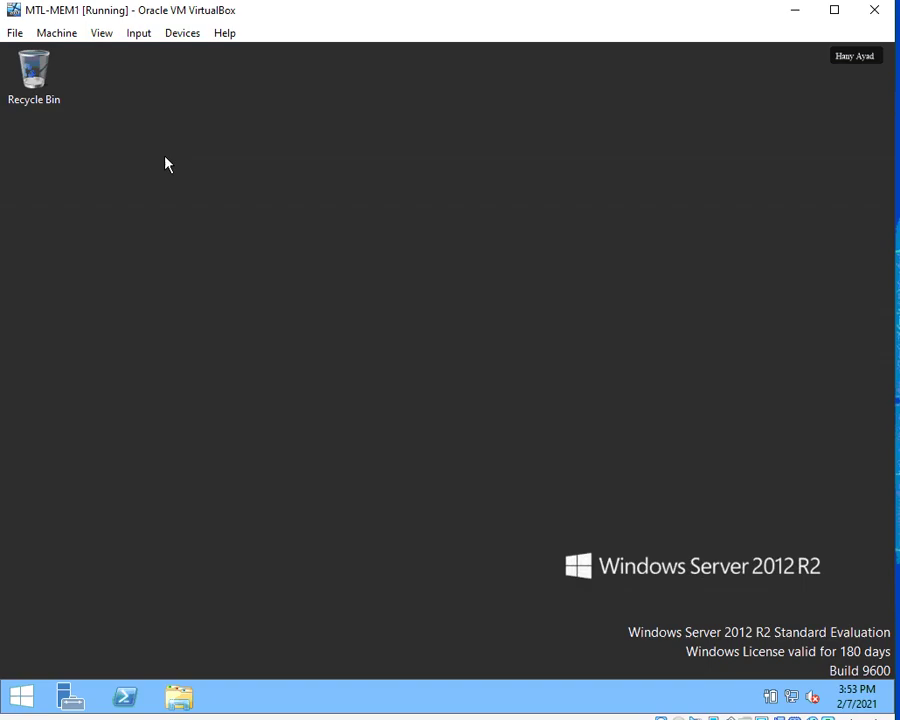
# Open File Explorer and choose Manage from This PC's context menu.
pyautogui.rightClick(22, 697)
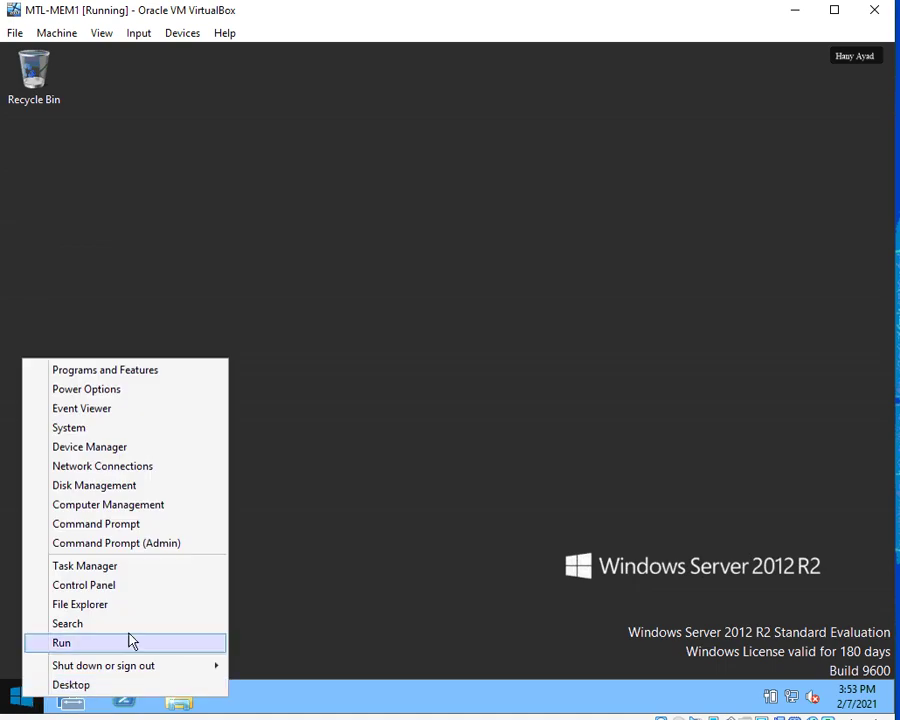
pyautogui.click(242, 702)
pyautogui.click(180, 700)
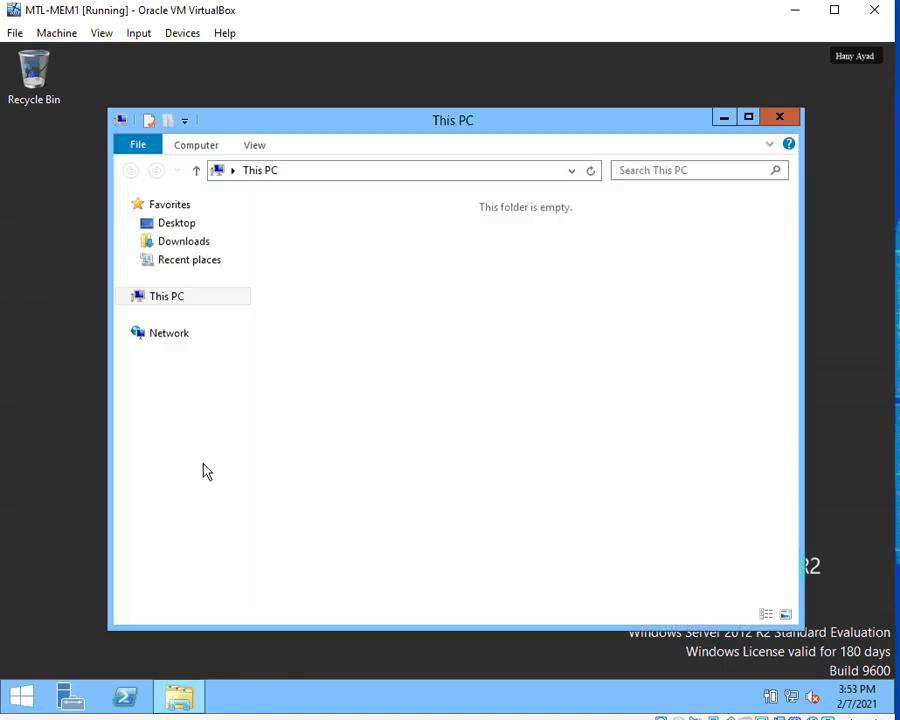
pyautogui.rightClick(172, 298)
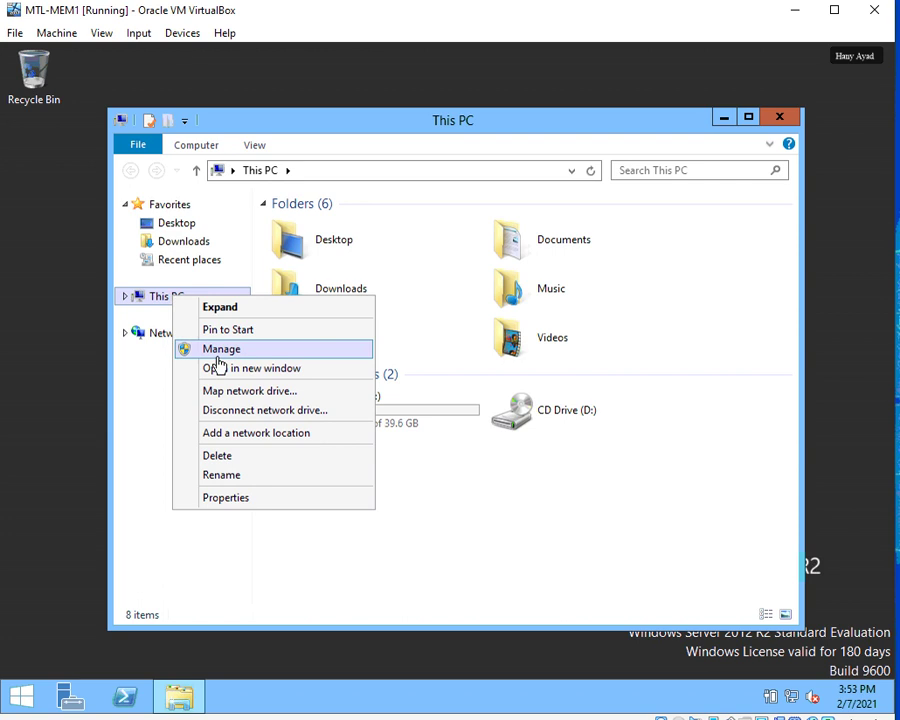
pyautogui.click(195, 349)
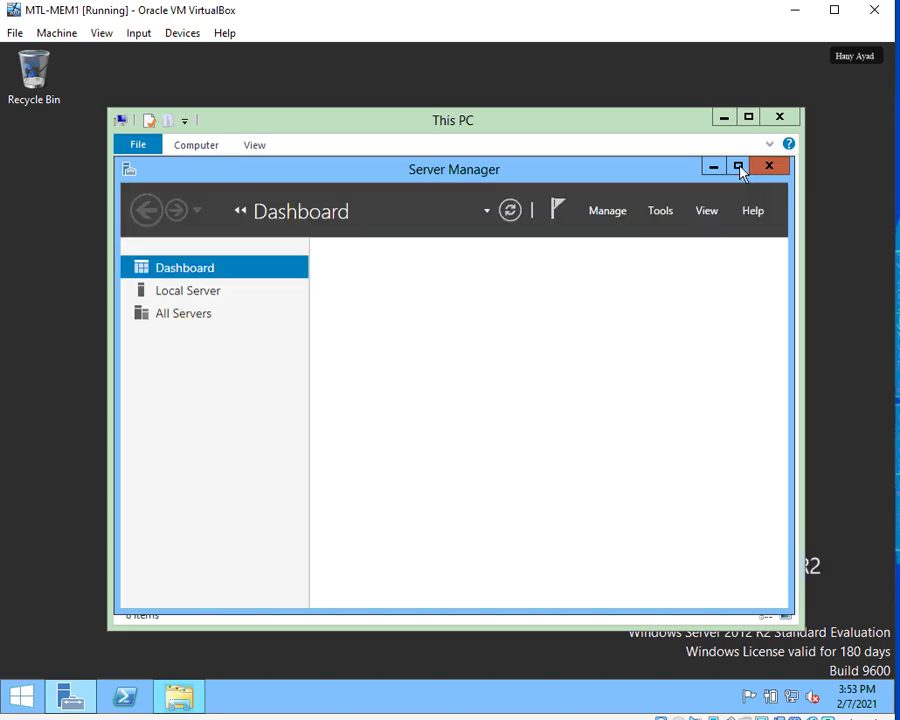
# Maximize Server Manager and launch Computer Management from its Tools menu.
pyautogui.click(738, 167)
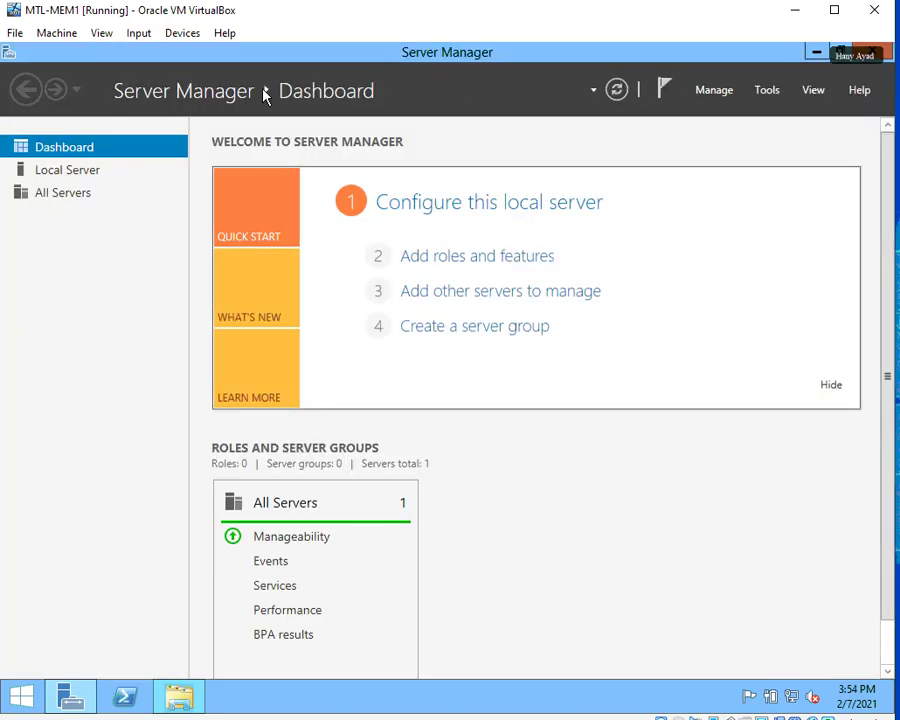
pyautogui.click(767, 90)
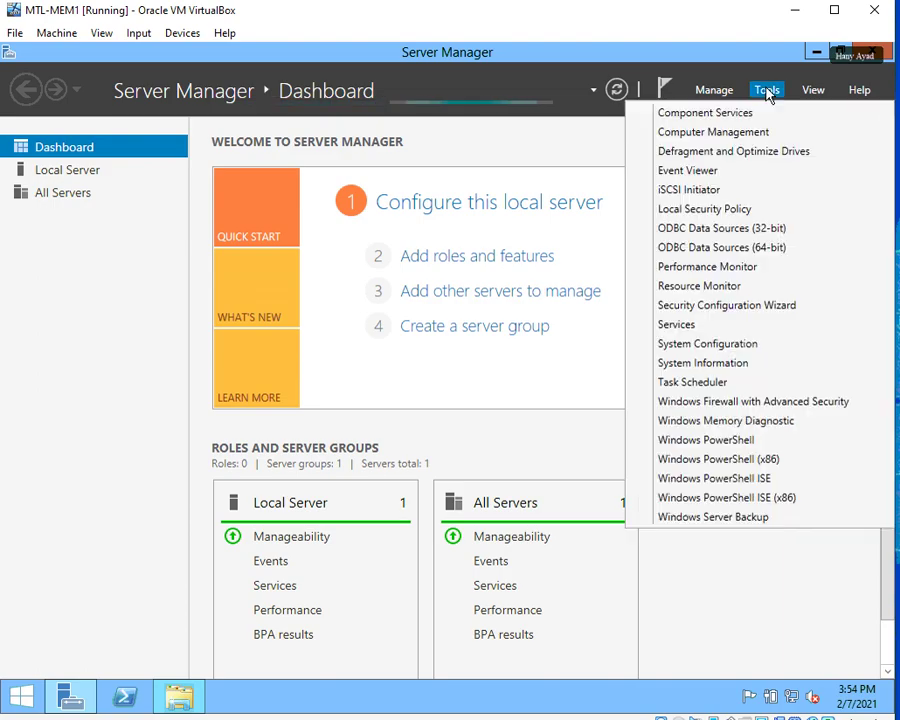
pyautogui.click(697, 137)
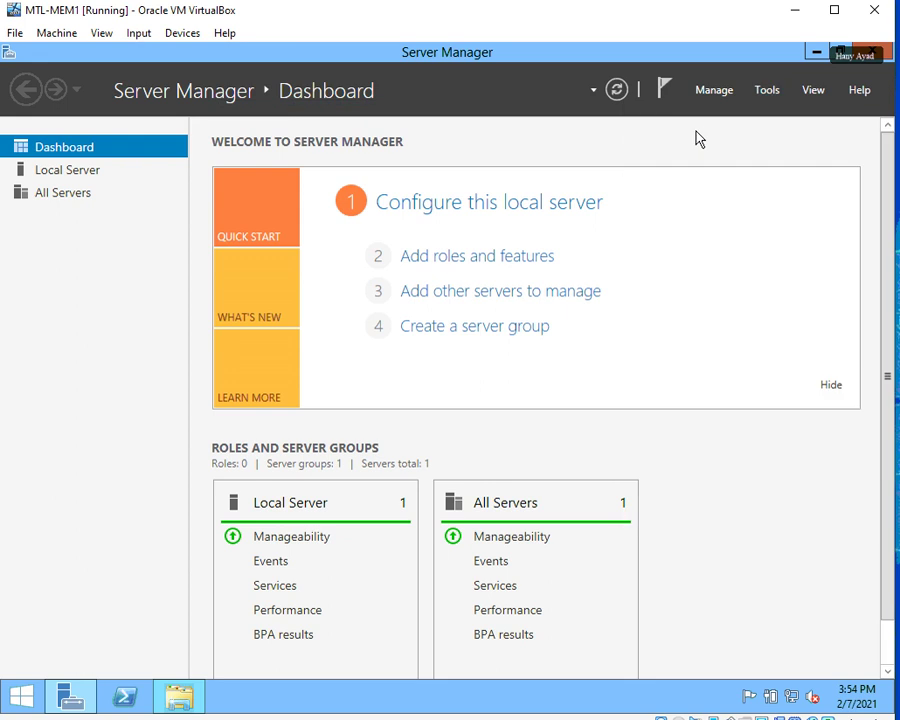
# Minimize Server Manager and Computer Management and close This PC.
pyautogui.click(816, 53)
pyautogui.click(788, 120)
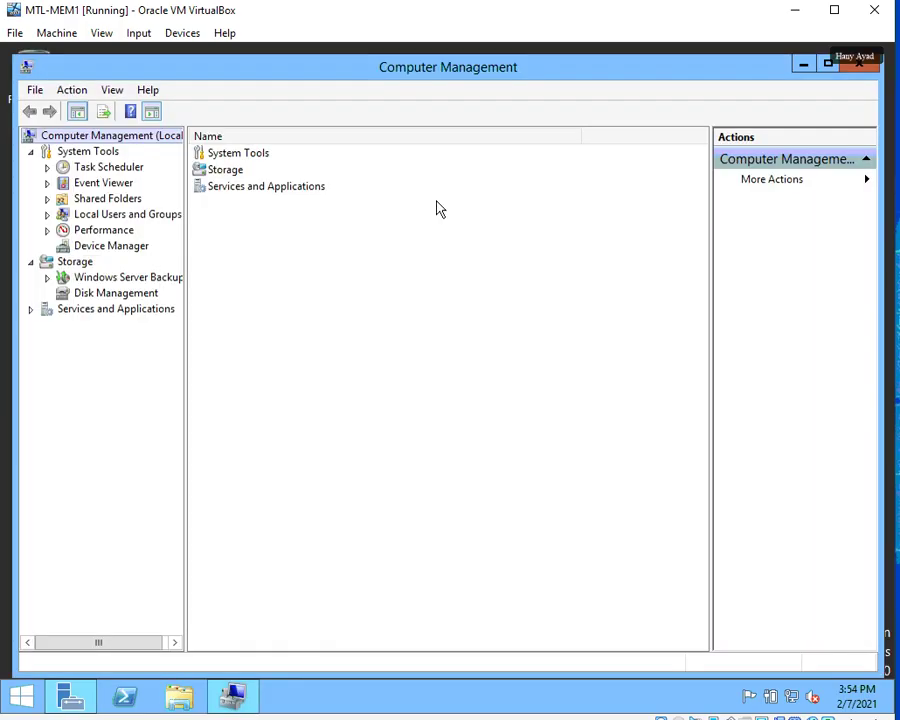
pyautogui.click(805, 65)
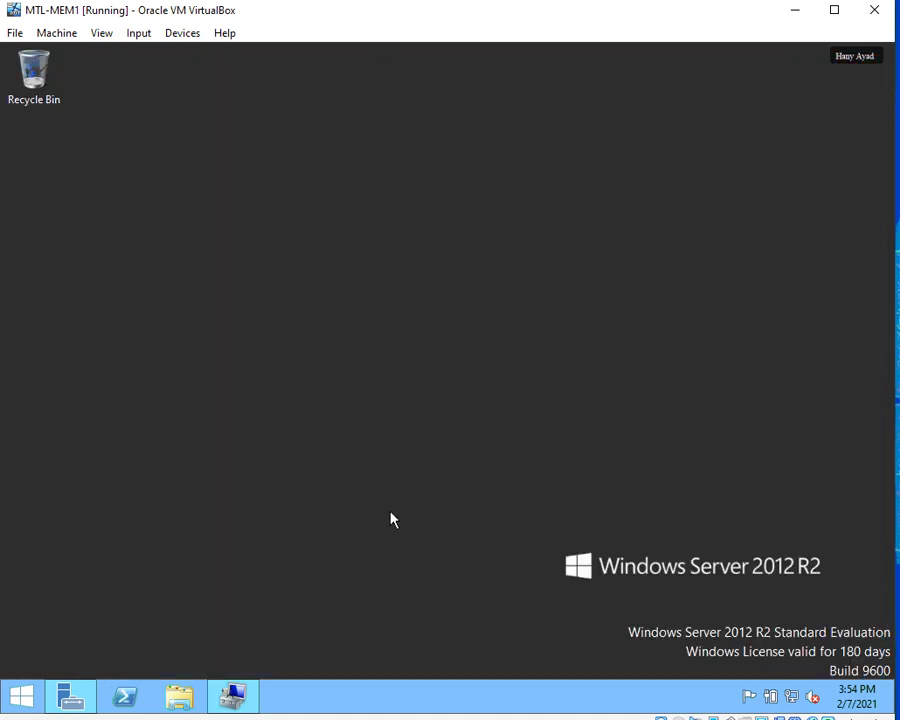
# Open This PC's Properties from File Explorer and maximize the System window.
pyautogui.click(179, 698)
pyautogui.rightClick(165, 302)
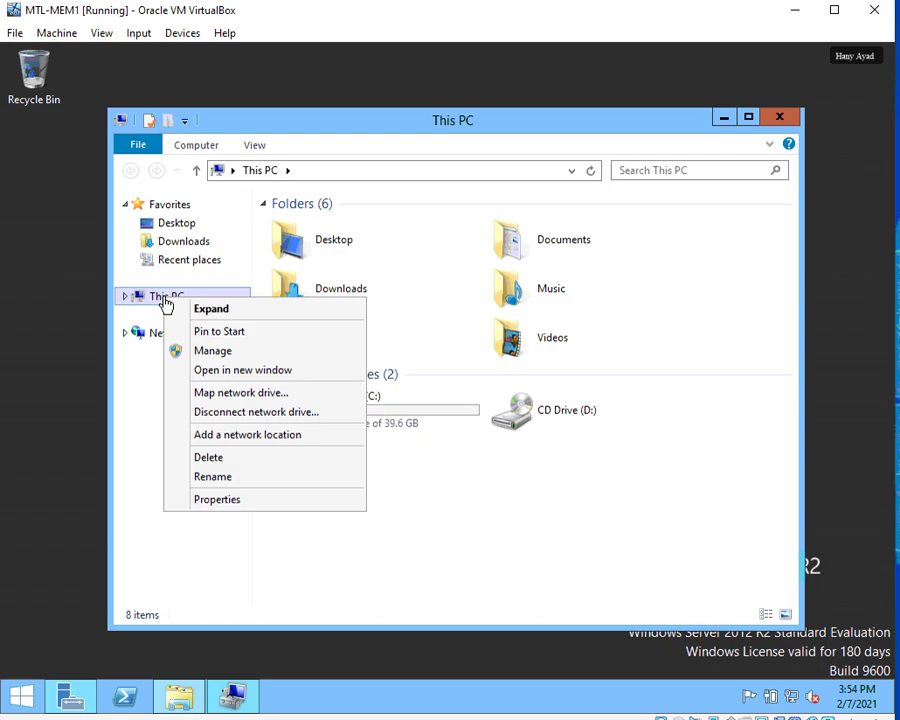
pyautogui.click(216, 500)
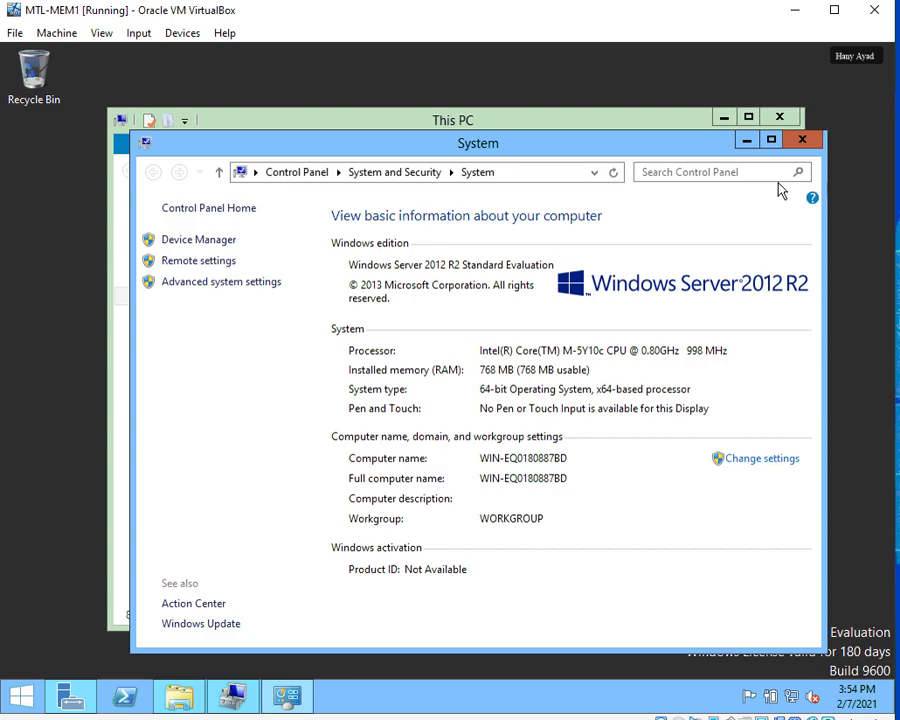
pyautogui.click(771, 140)
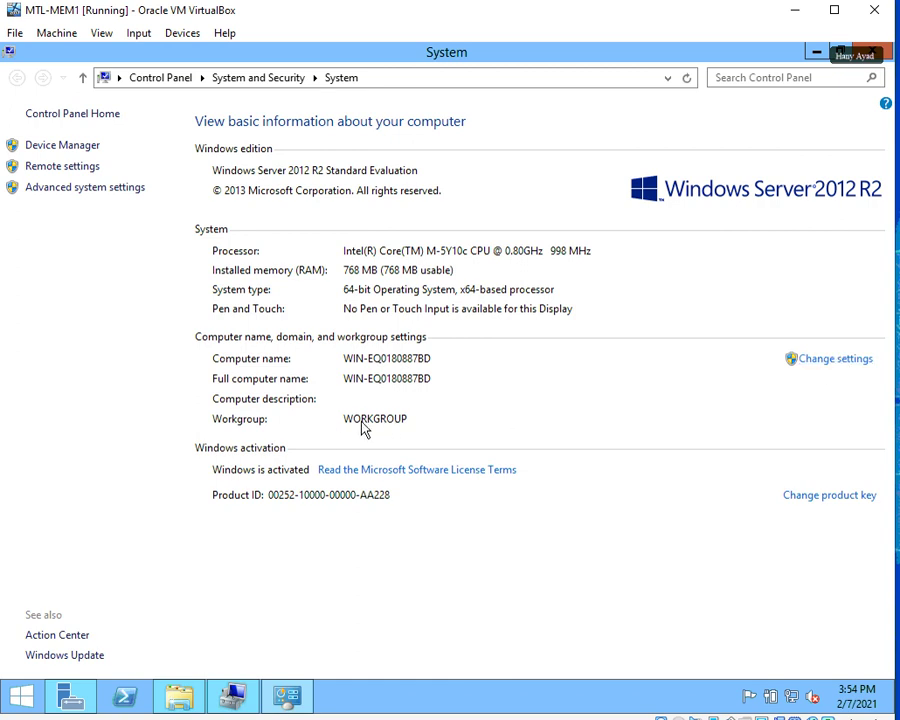
# Change the computer name to MTL-MEM1 in the Computer Name/Domain Changes dialog.
pyautogui.click(835, 360)
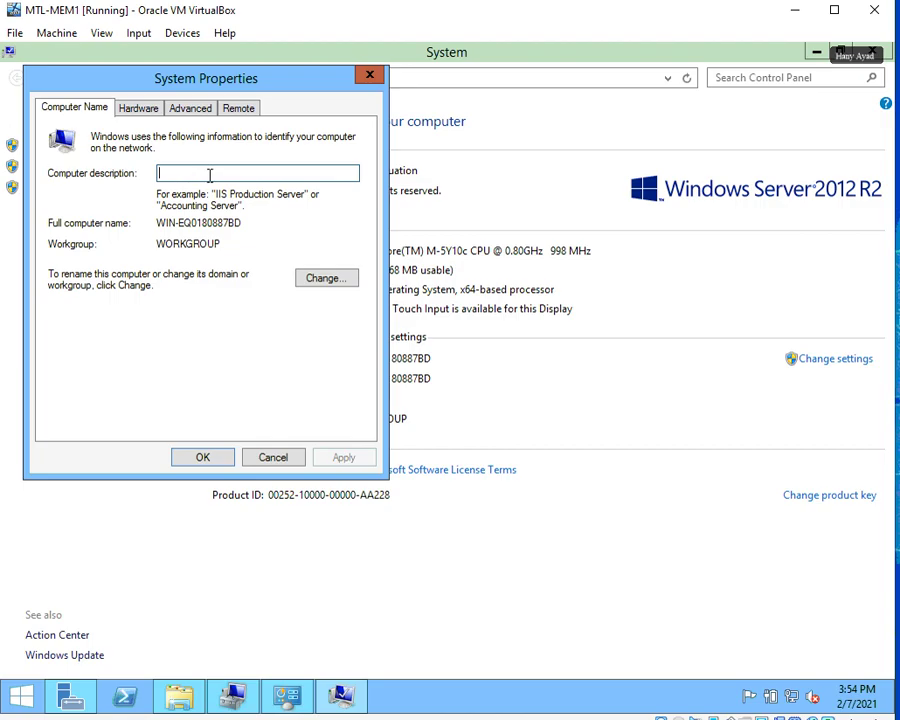
pyautogui.click(325, 279)
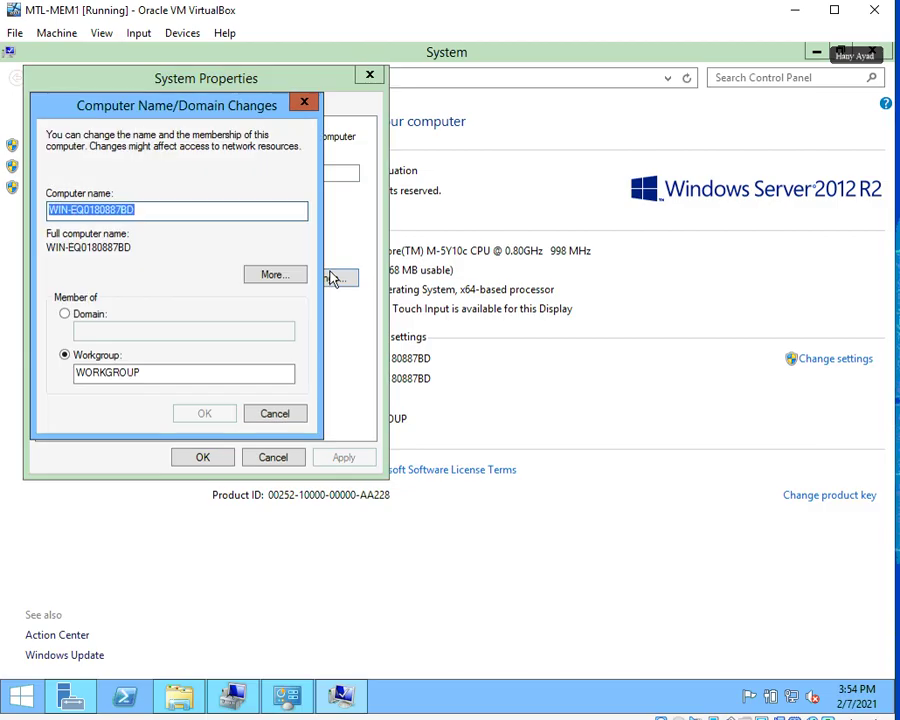
pyautogui.press('BackSpace')
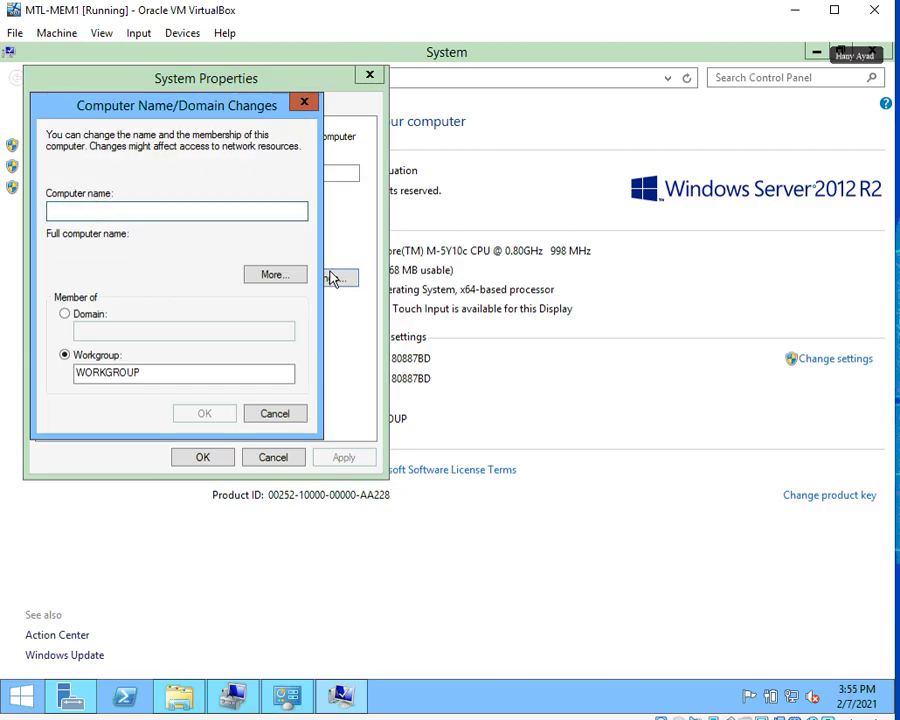
pyautogui.write('MTL-')
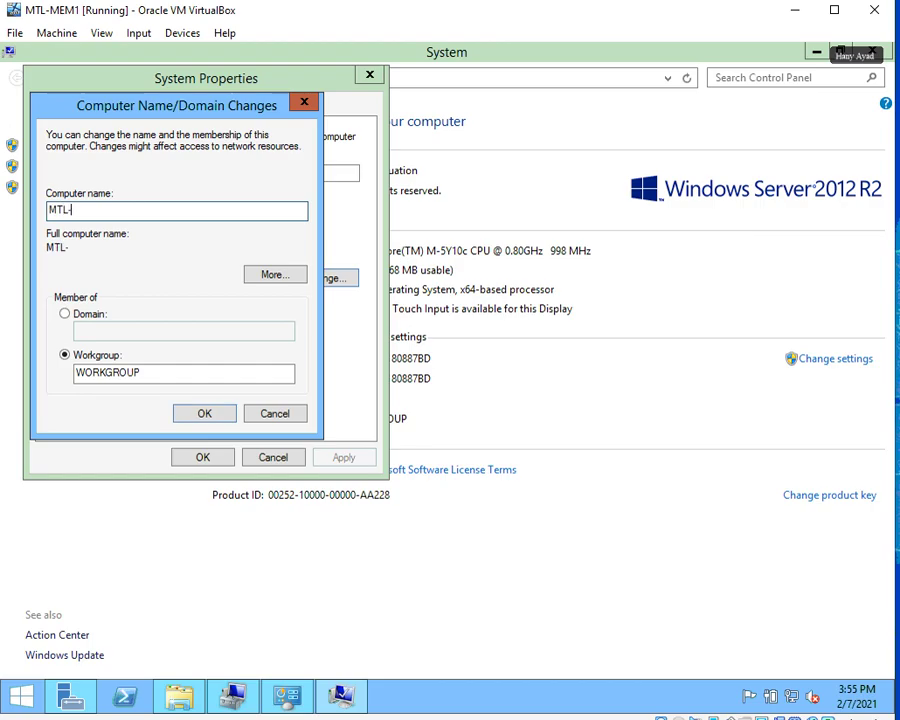
pyautogui.write('MEM1')
pyautogui.hotkey('alt', 'Tab')
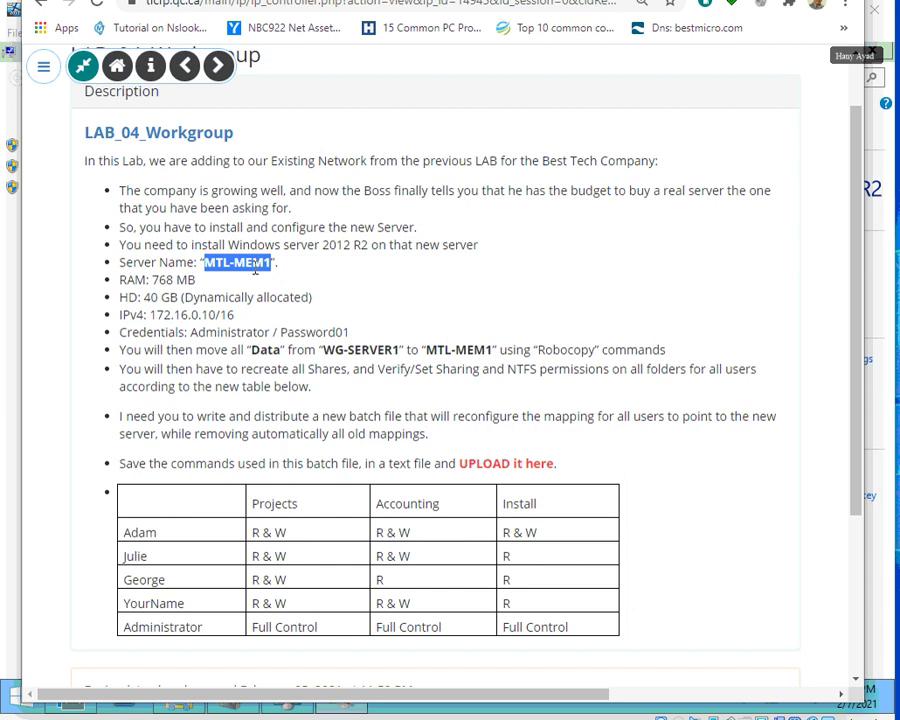
pyautogui.hotkey('alt', 'Tab')
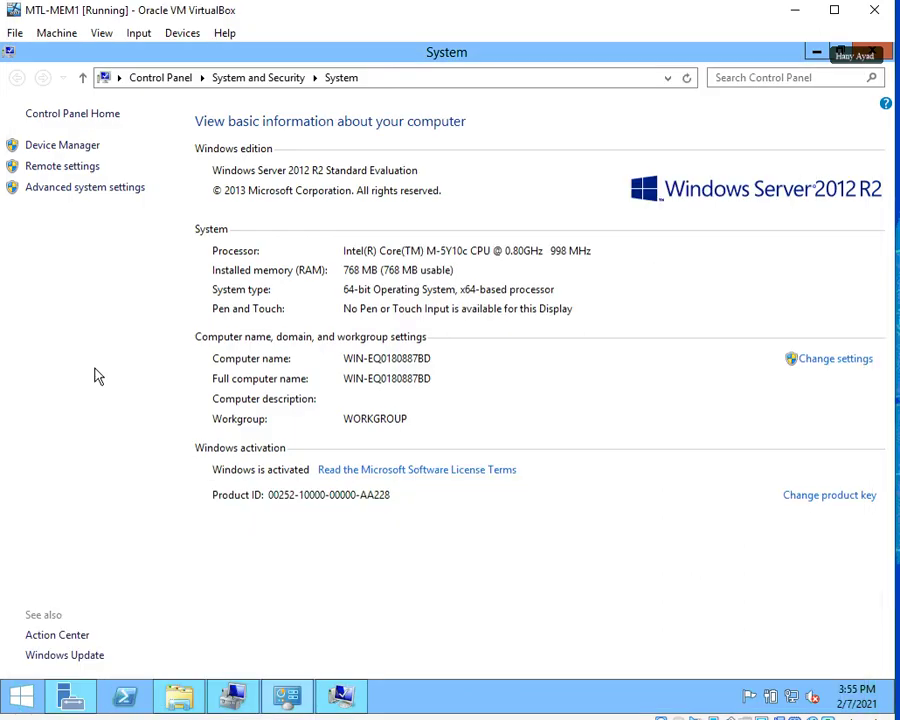
pyautogui.click(815, 55)
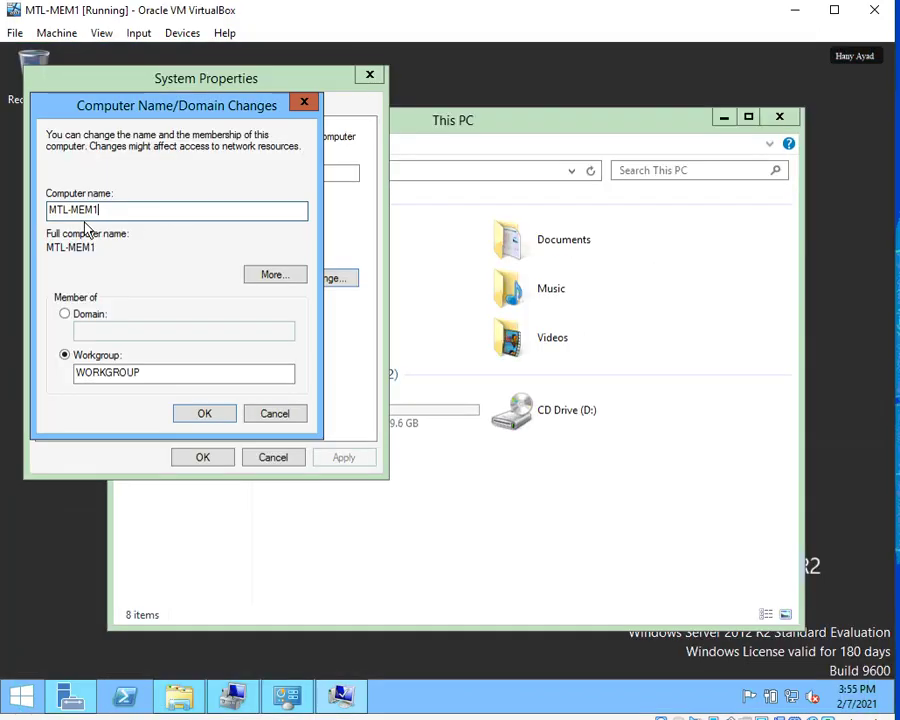
# Set the workgroup to BESTTECH, apply it and close System Properties.
pyautogui.moveTo(156, 366); pyautogui.dragTo(57, 345)
pyautogui.write('BE')
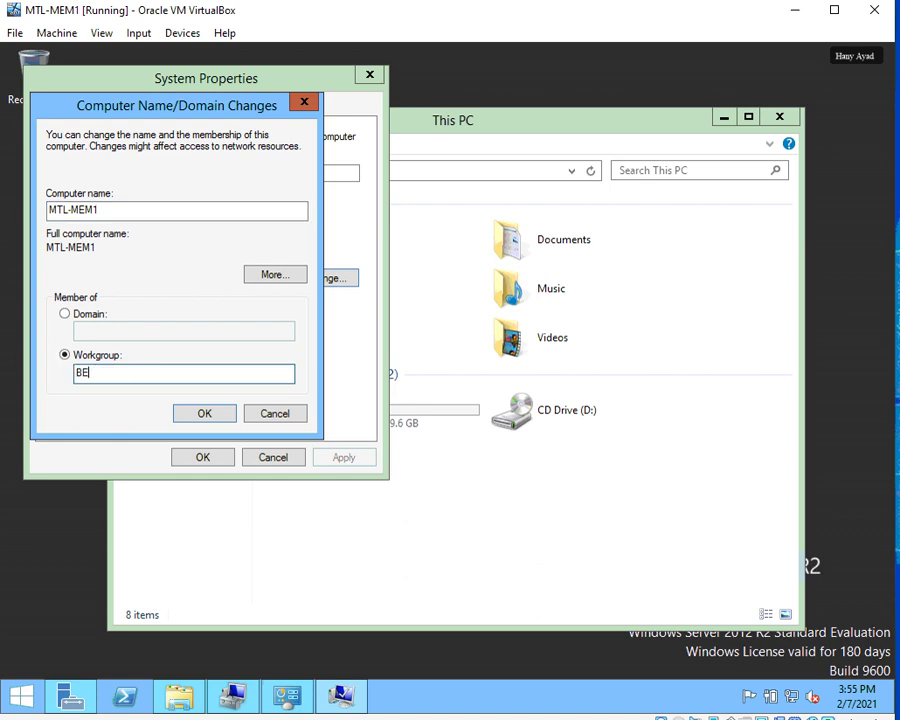
pyautogui.write('STTECH')
pyautogui.click(201, 414)
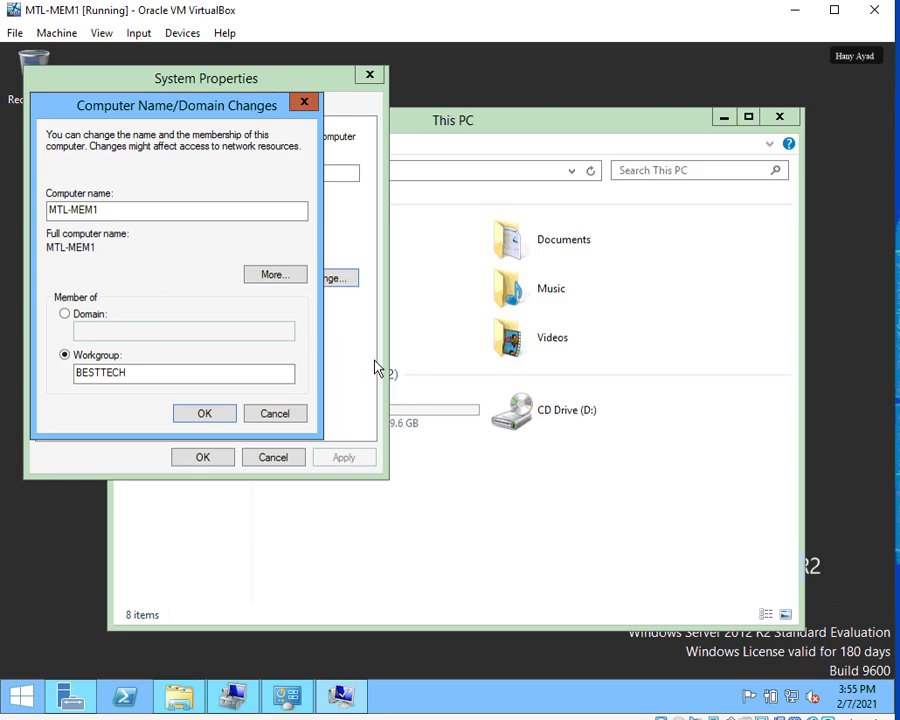
pyautogui.click(541, 437)
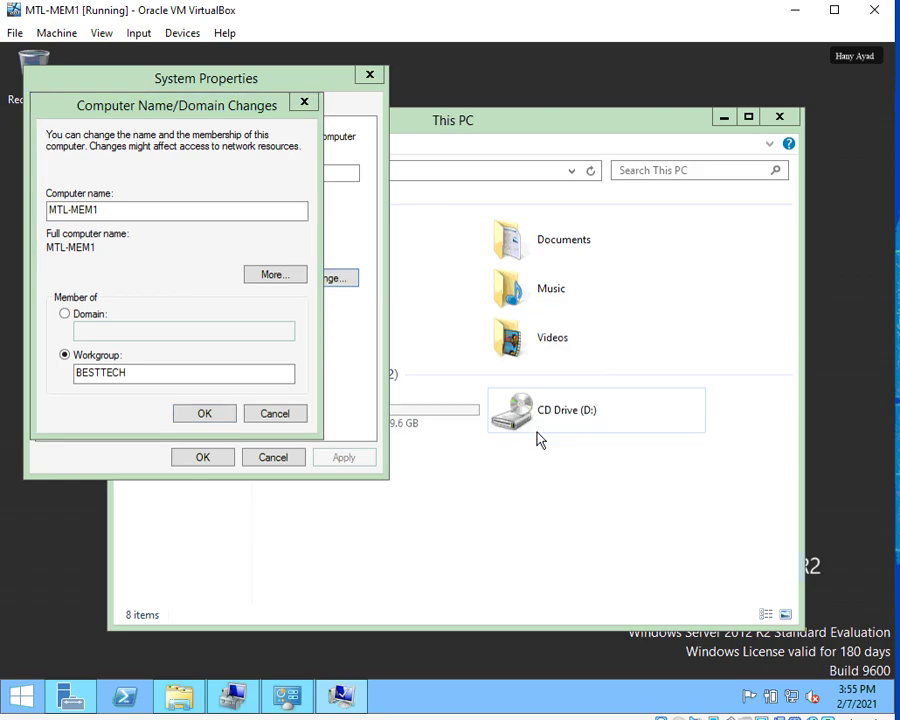
pyautogui.click(552, 394)
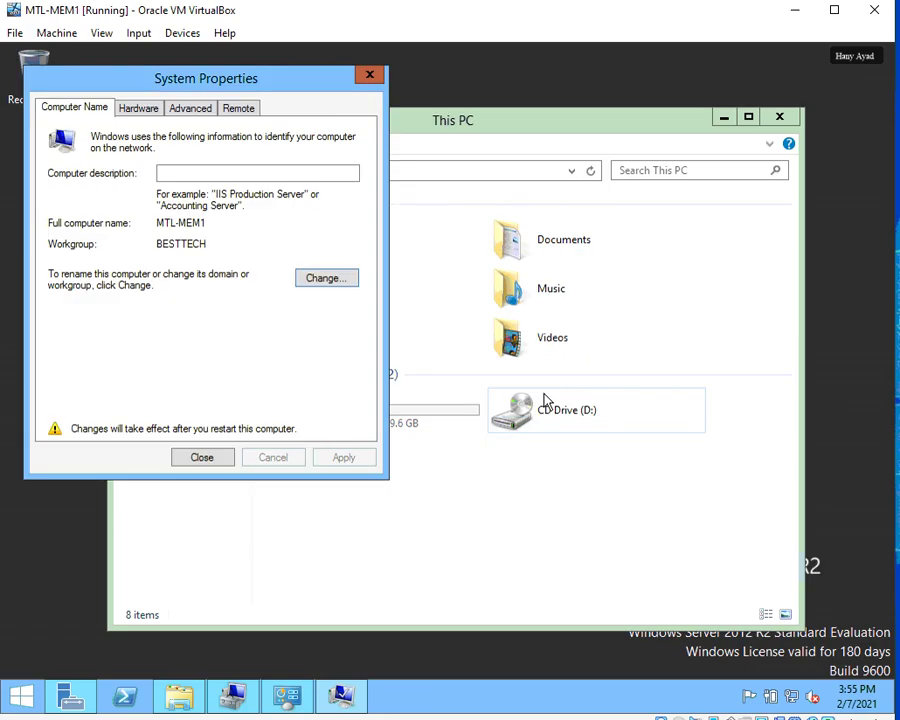
pyautogui.click(205, 460)
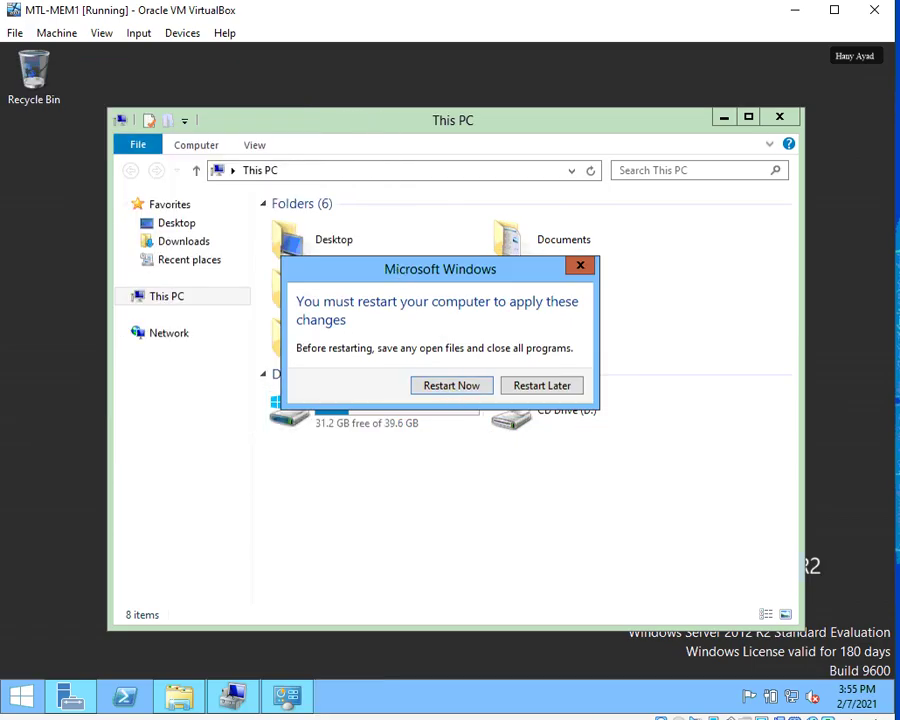
# Choose Restart Later to postpone the required restart.
pyautogui.moveTo(390, 268); pyautogui.dragTo(361, 209)
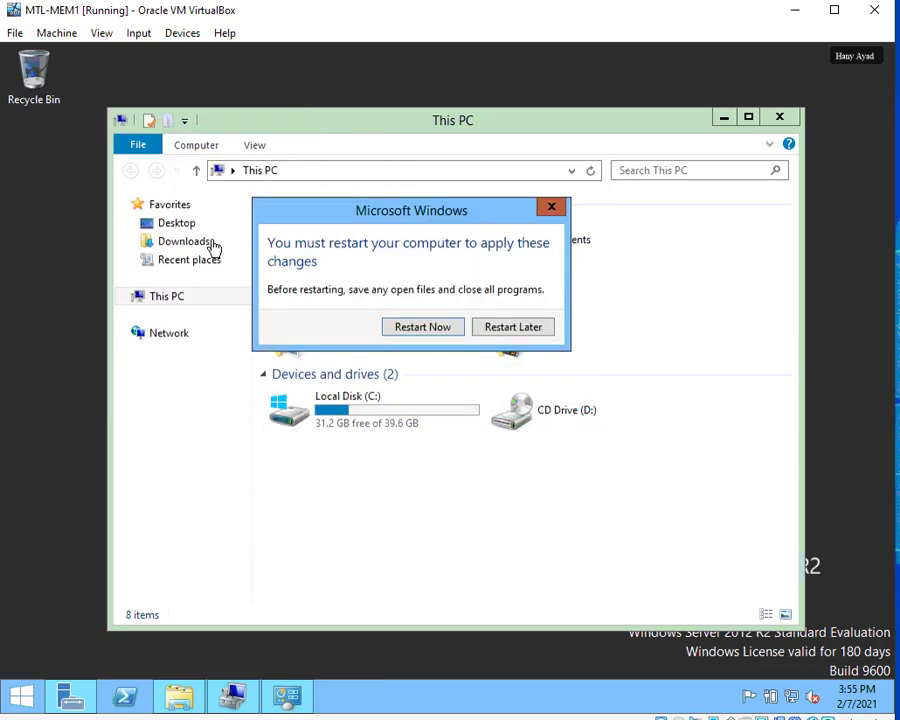
pyautogui.click(512, 332)
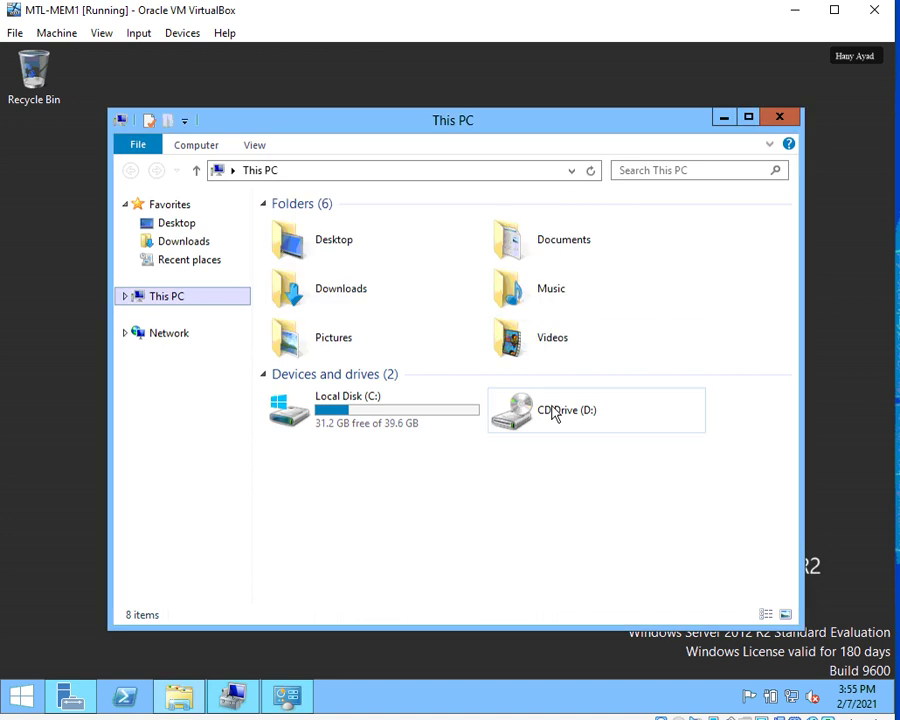
pyautogui.click(183, 33)
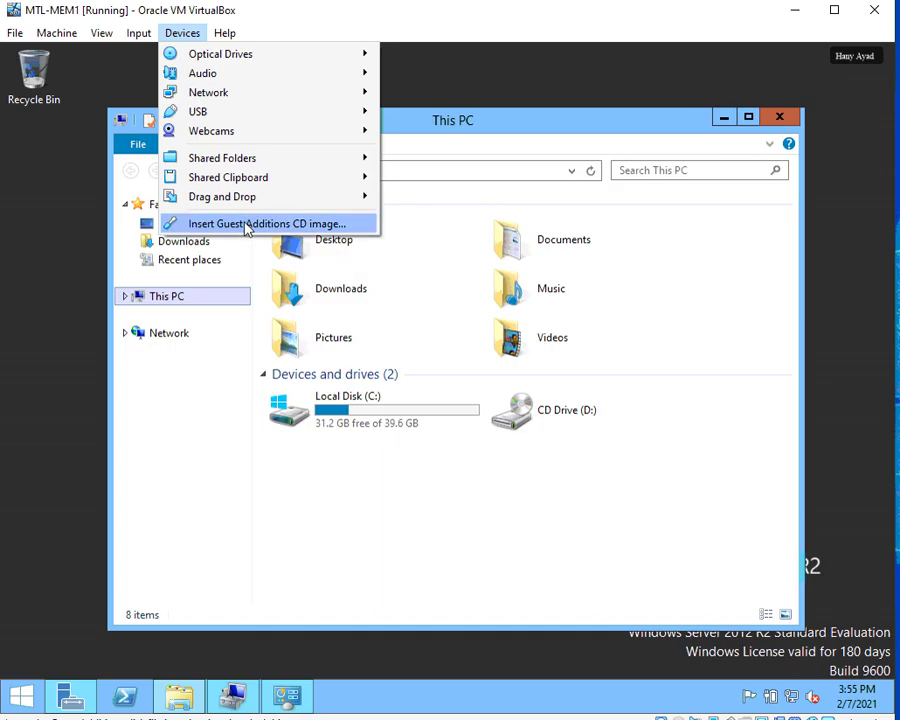
# Insert the Guest Additions CD and run its setup with the default install location.
pyautogui.click(246, 225)
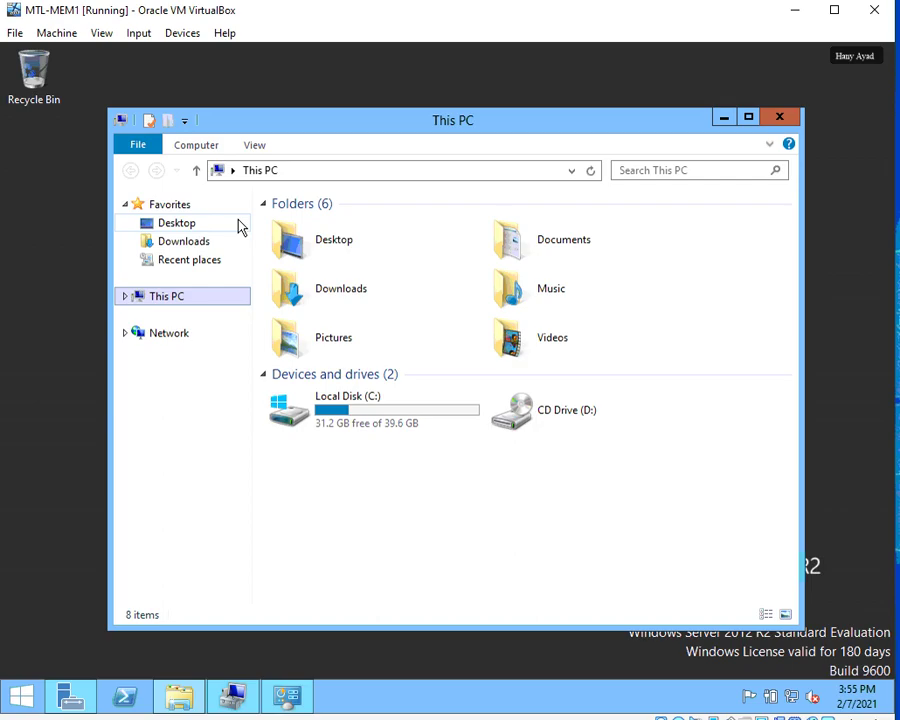
pyautogui.doubleClick(562, 410)
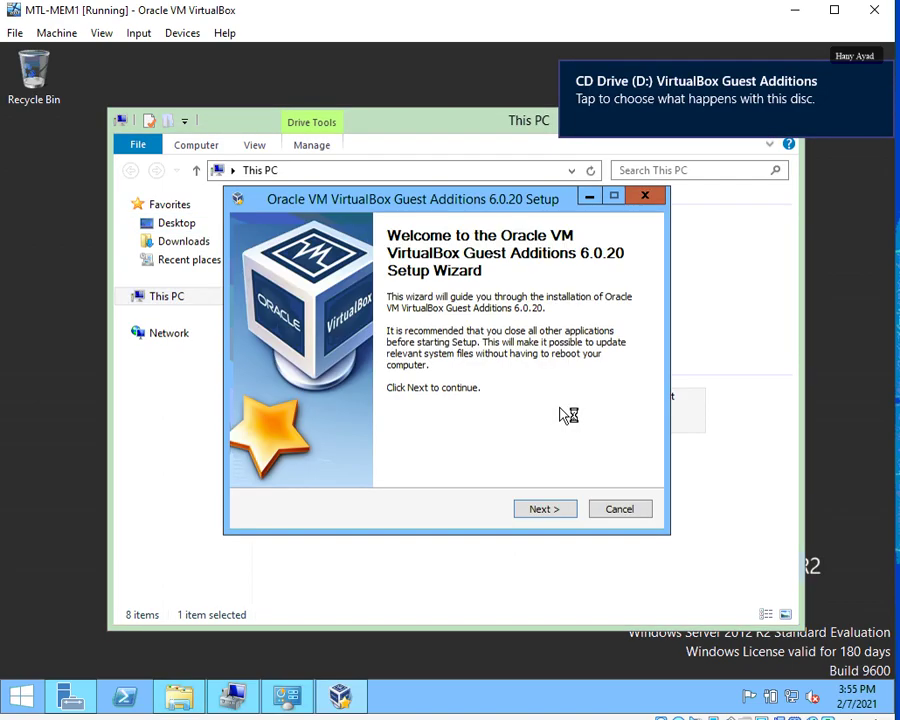
pyautogui.click(541, 508)
pyautogui.click(542, 509)
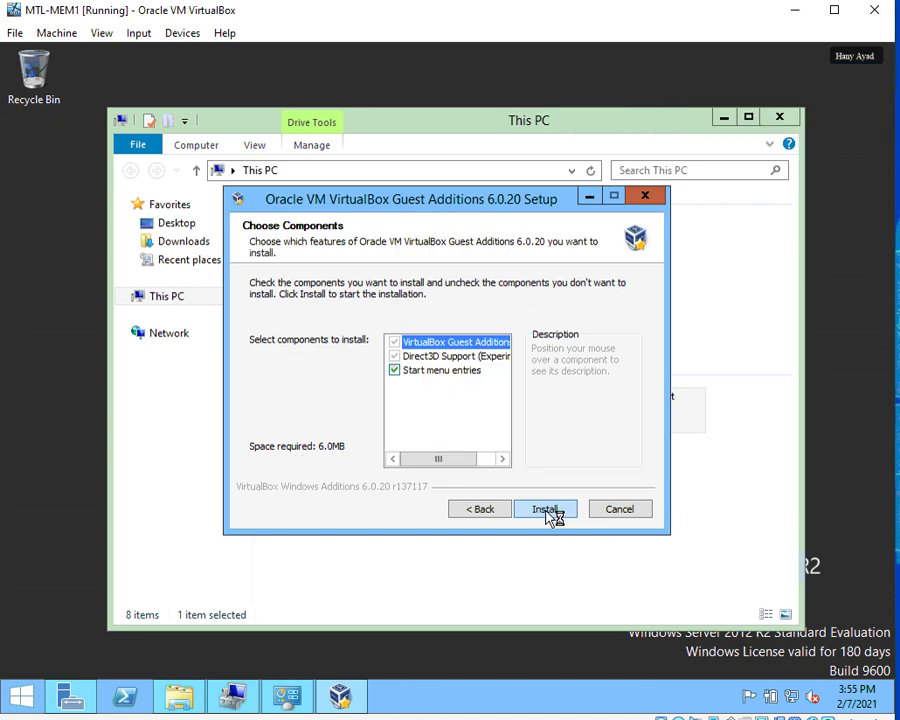
pyautogui.click(552, 514)
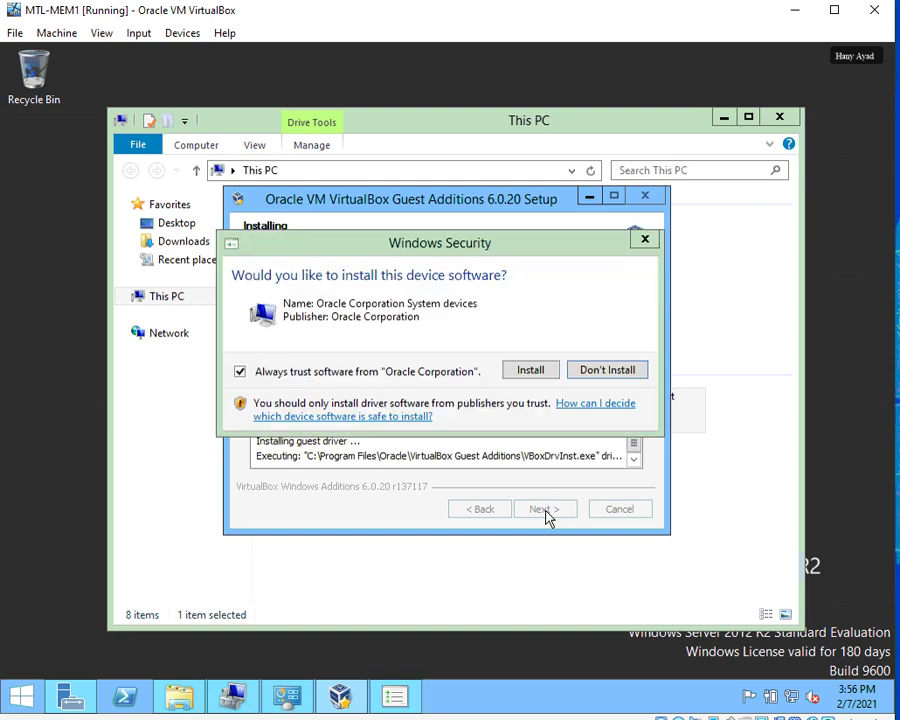
# Allow the Oracle device software, choose to reboot manually later, and finish setup.
pyautogui.click(527, 372)
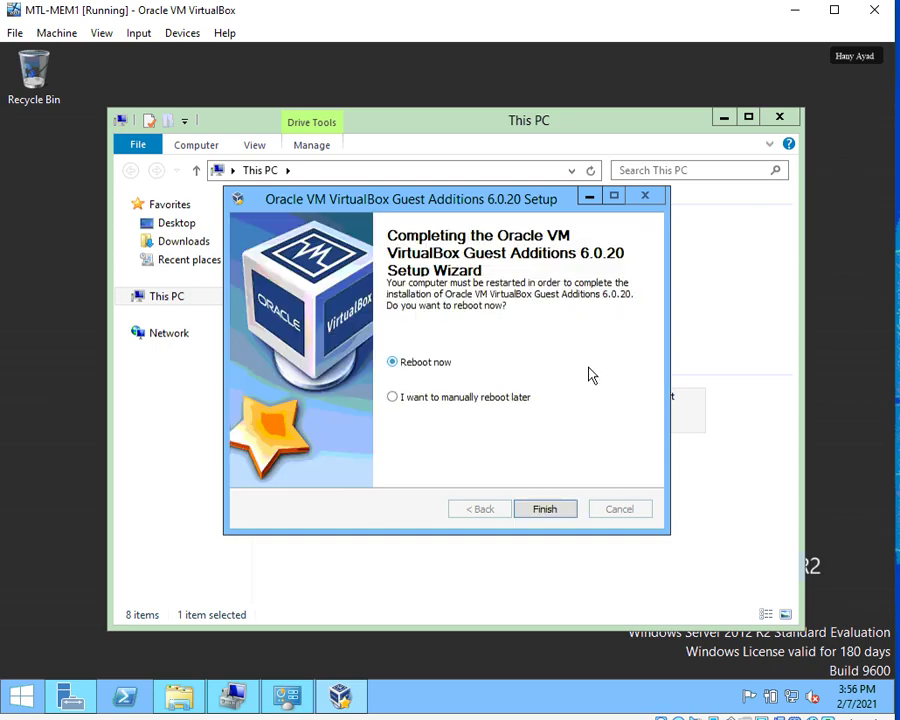
pyautogui.click(410, 398)
pyautogui.click(549, 512)
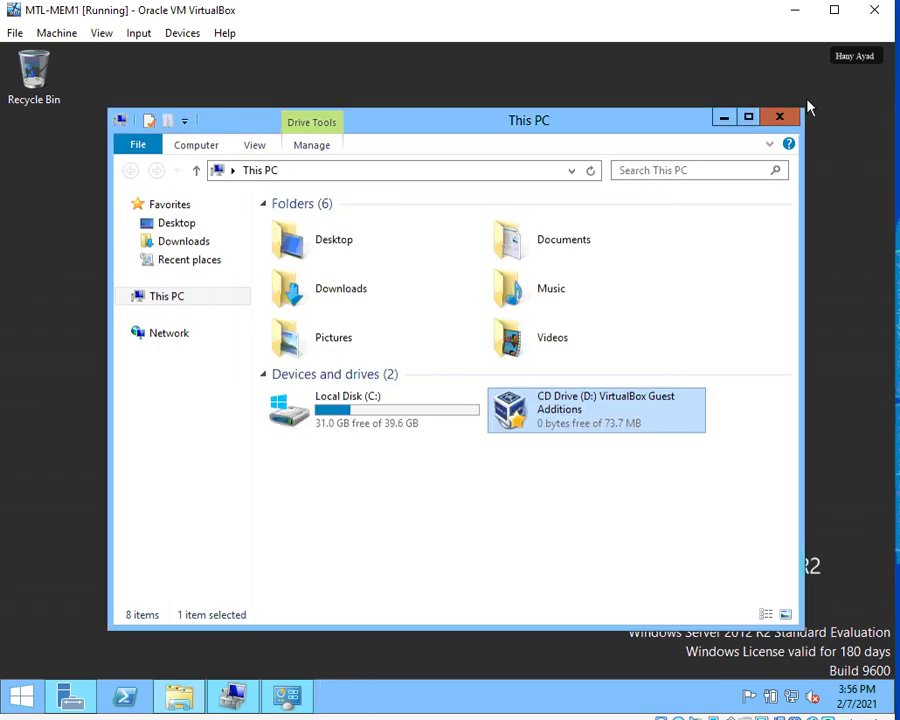
# Close This PC, confirm the required IPv4 address 172.16.0.10/16 on the lab page, and return to the VM.
pyautogui.click(780, 119)
pyautogui.hotkey('alt', 'Tab')
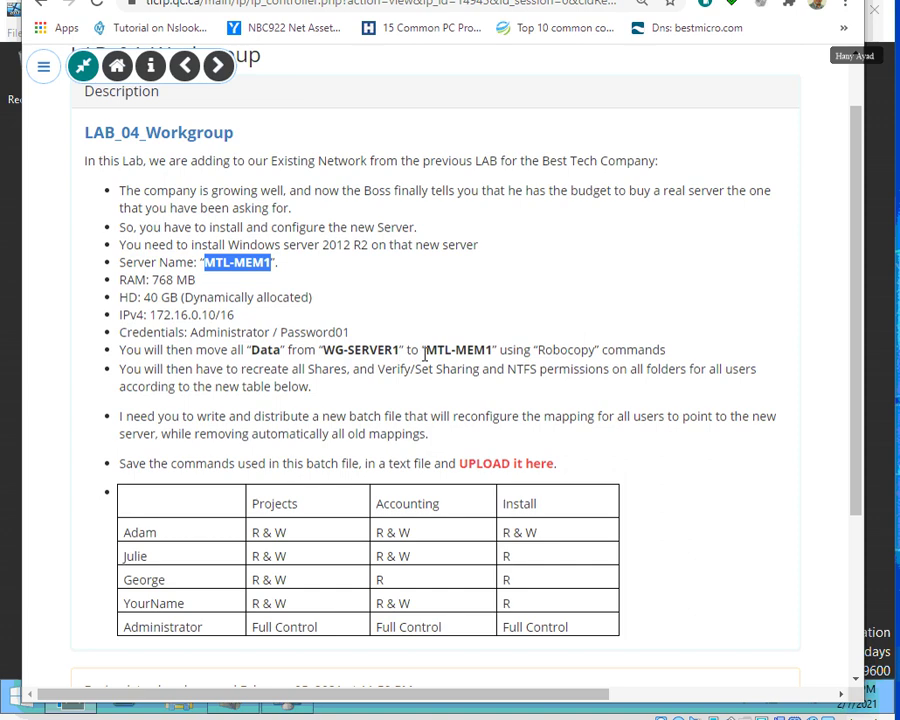
pyautogui.moveTo(151, 316); pyautogui.dragTo(237, 315)
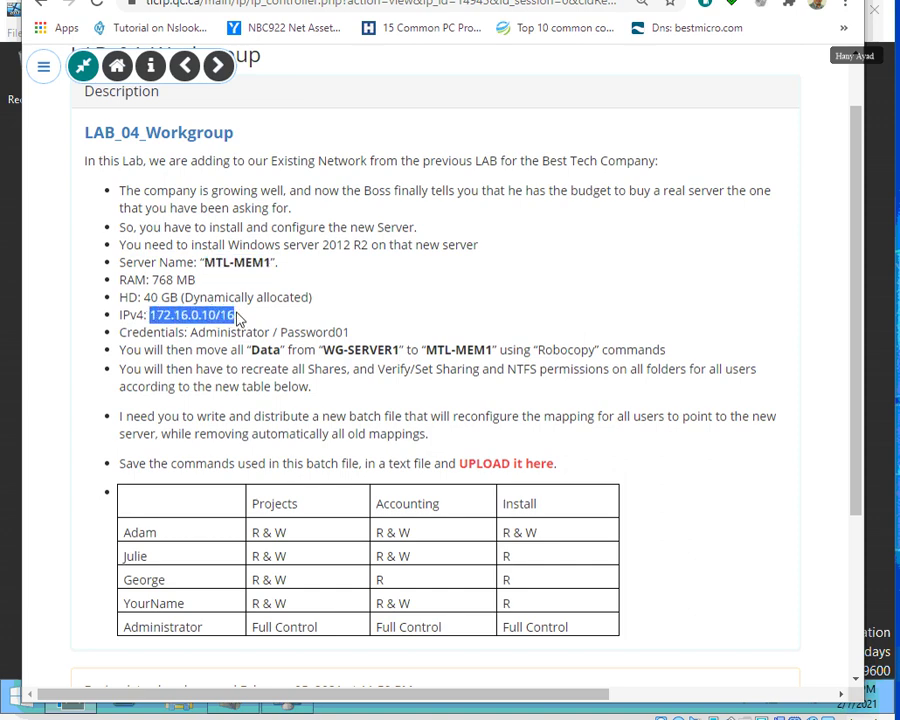
pyautogui.click(883, 144)
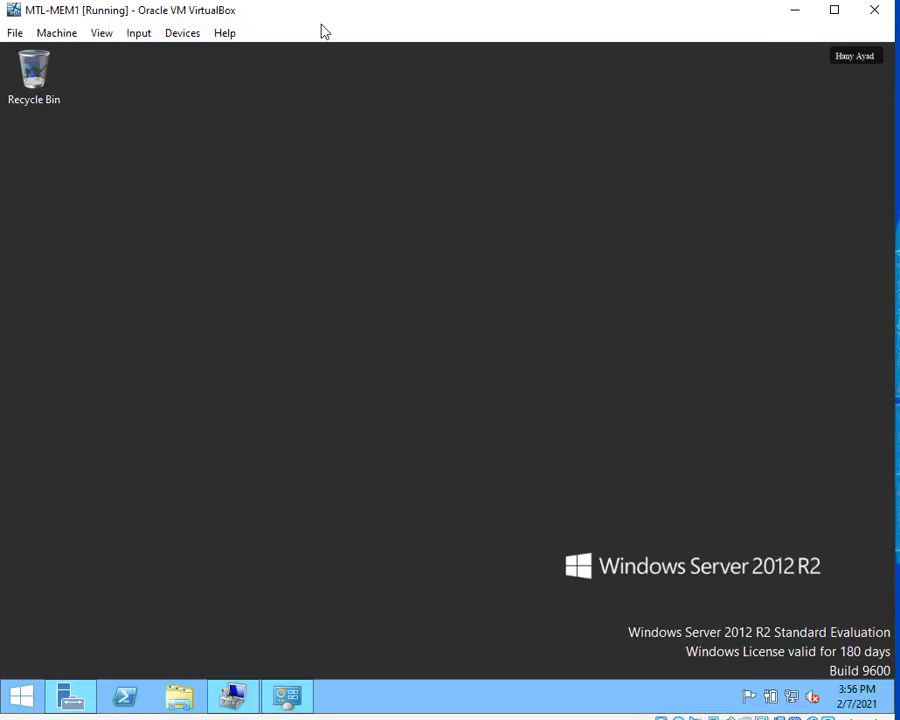
# Change network adapter 1 from NAT to Host-only Adapter and save the setting.
pyautogui.click(184, 38)
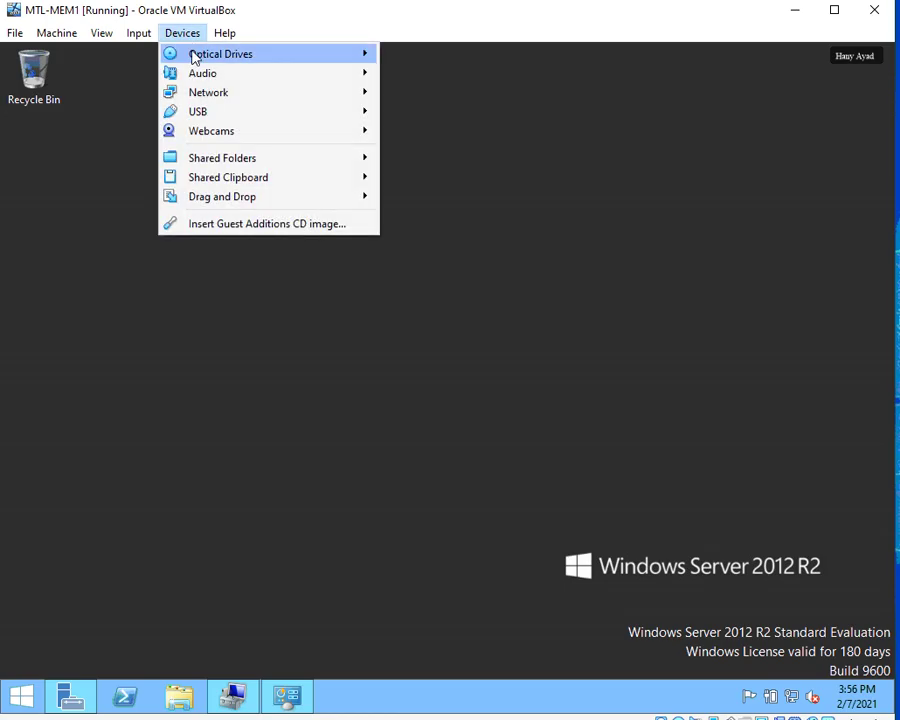
pyautogui.moveTo(213, 96)
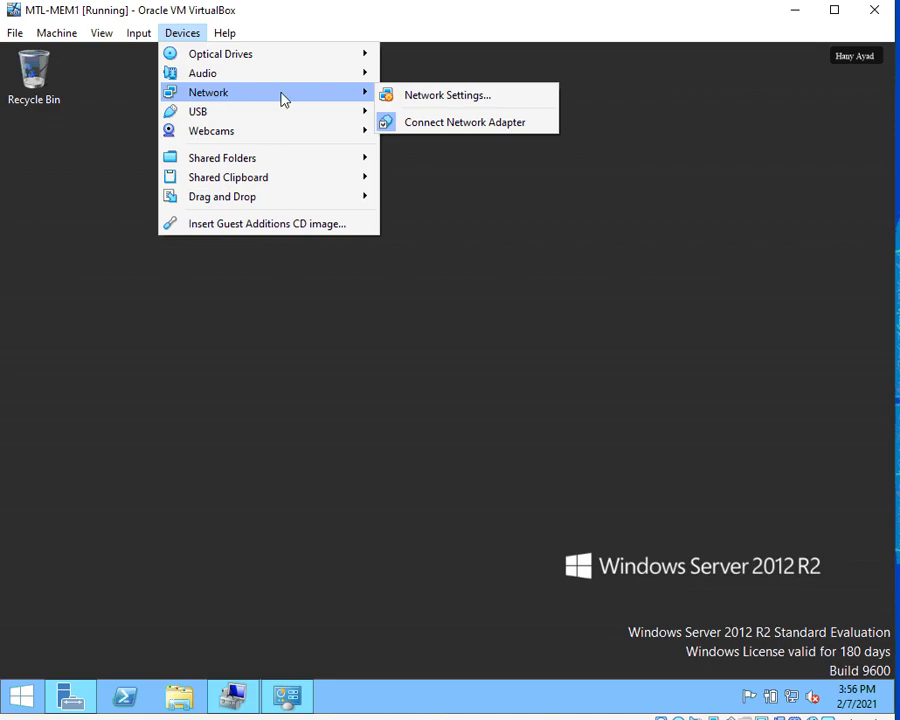
pyautogui.click(456, 97)
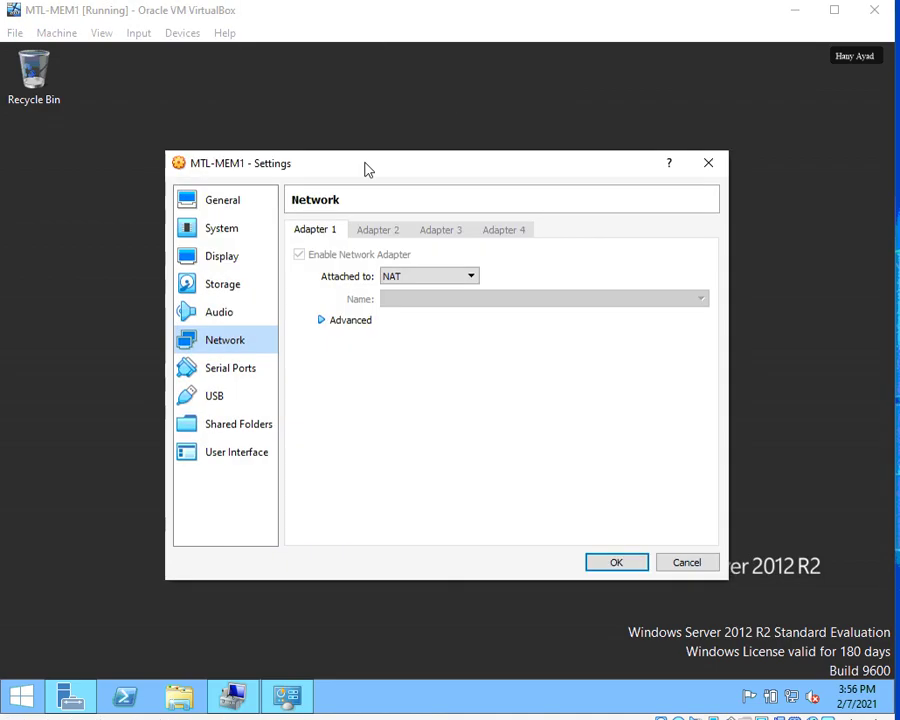
pyautogui.click(417, 278)
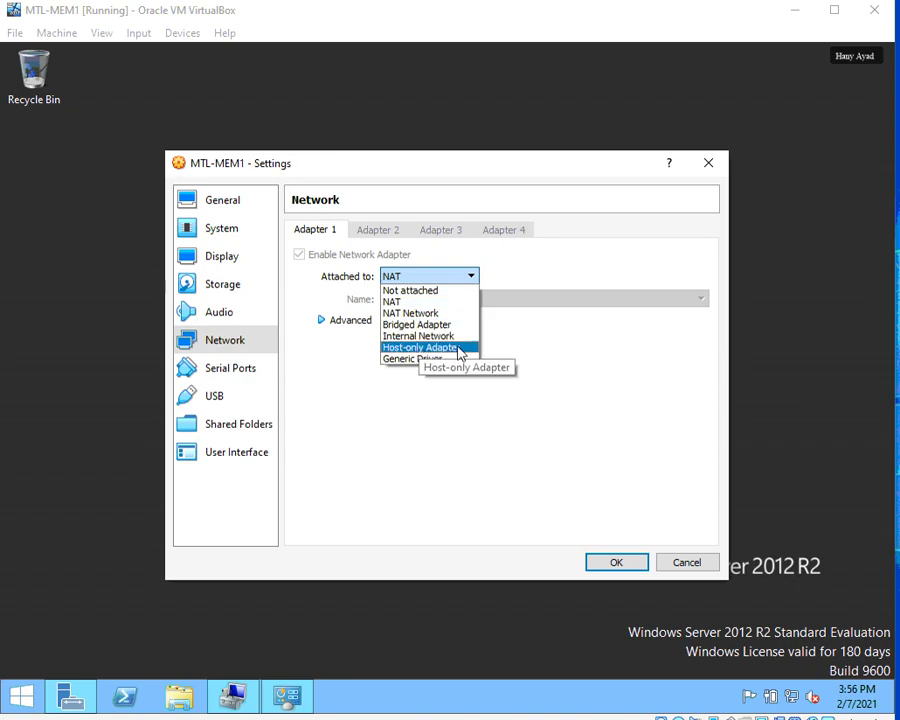
pyautogui.click(601, 556)
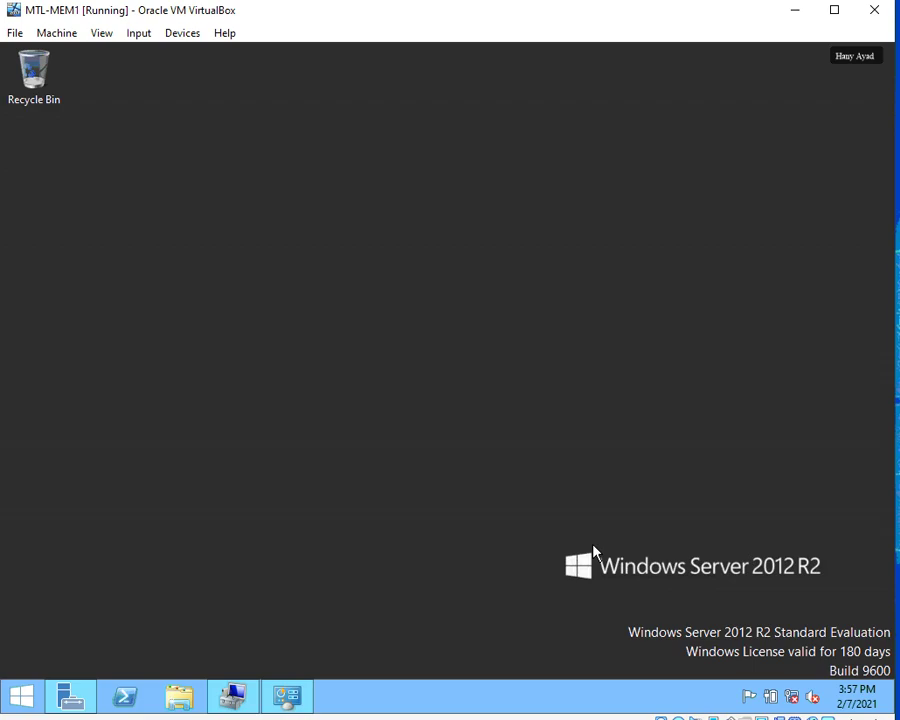
# Open the Ethernet connection's IPv4 properties through the Network and Sharing Center.
pyautogui.rightClick(792, 697)
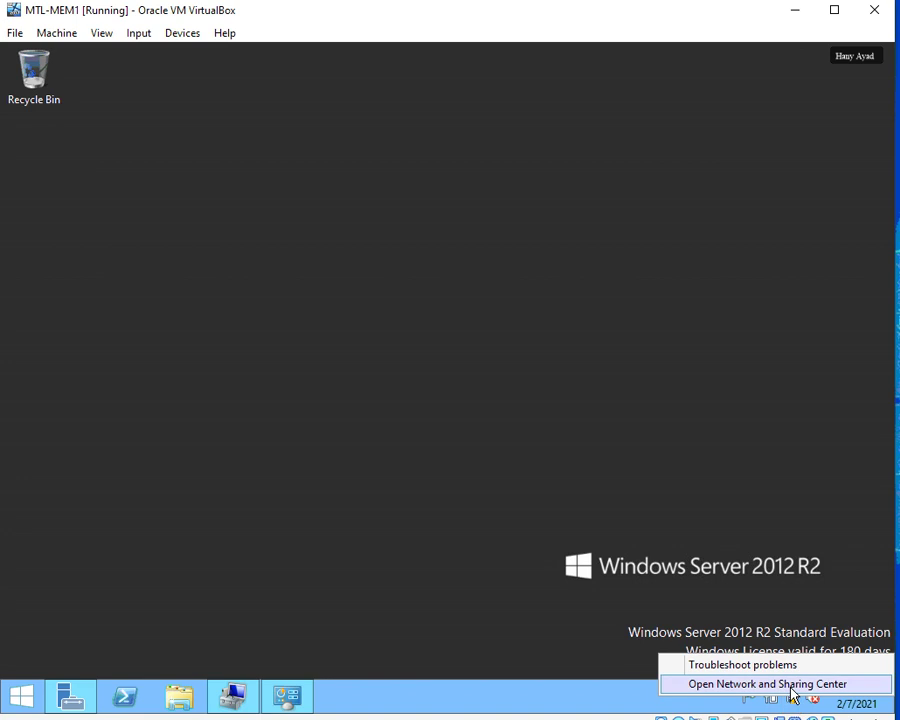
pyautogui.click(792, 686)
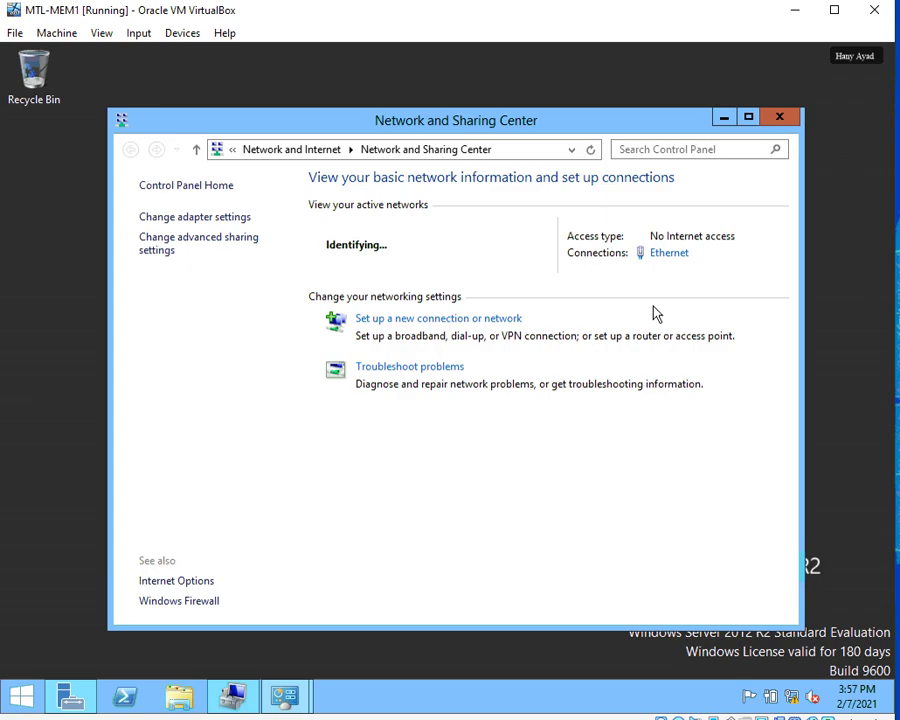
pyautogui.click(668, 254)
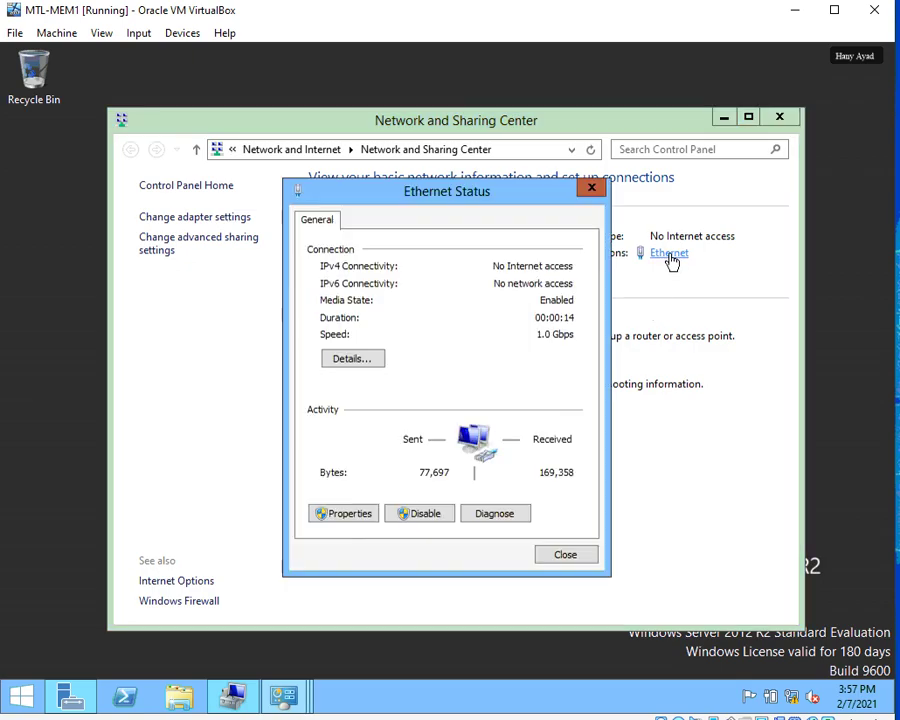
pyautogui.click(350, 514)
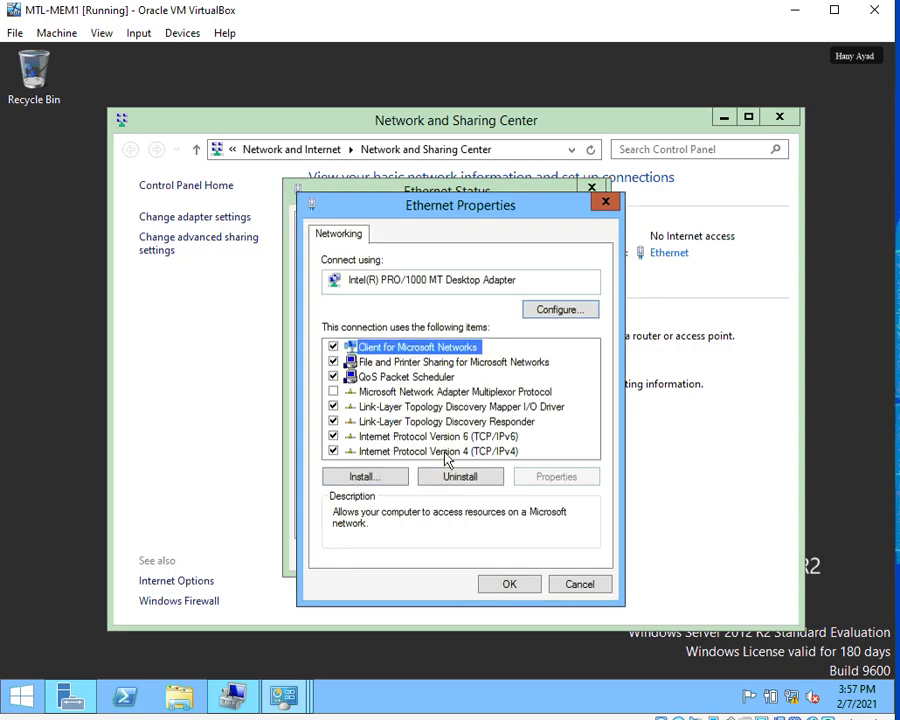
pyautogui.click(445, 452)
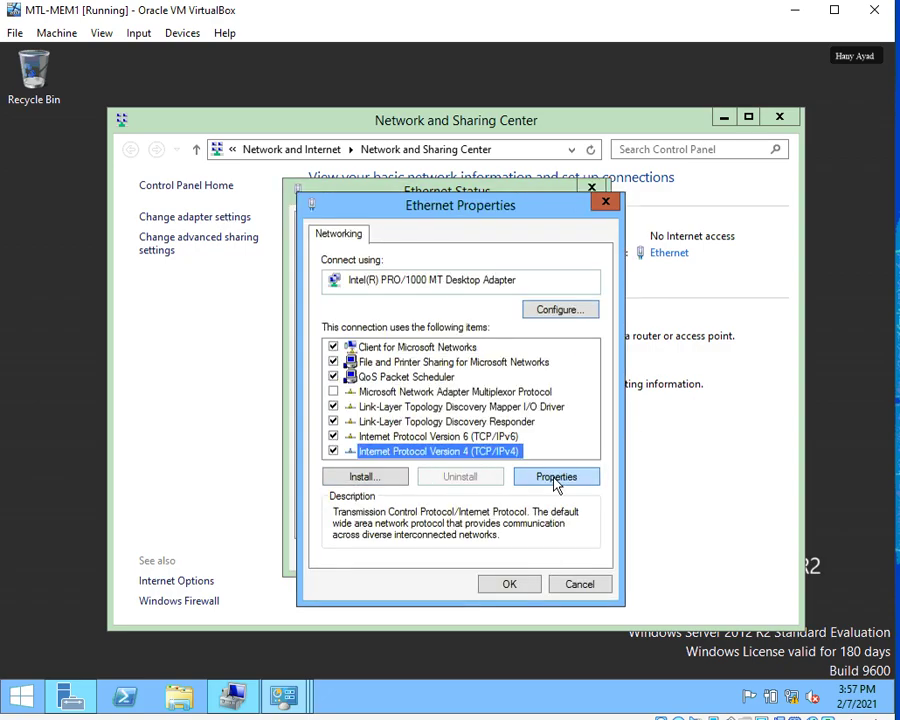
pyautogui.click(545, 476)
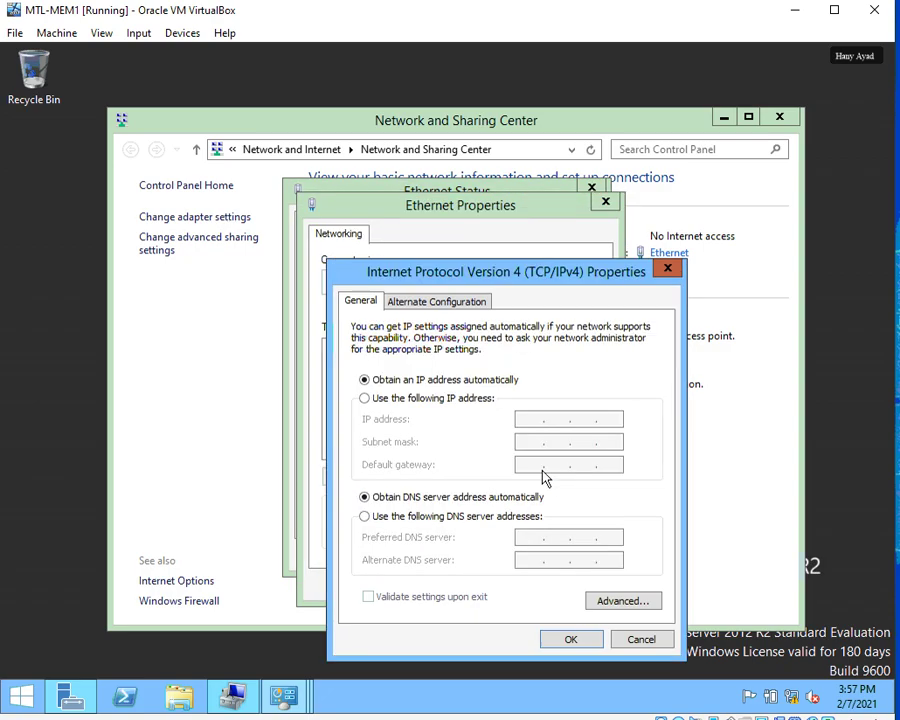
# Set static IP 172.16.0.10 with subnet mask 255.255.0.0, apply, and close the network windows.
pyautogui.click(366, 399)
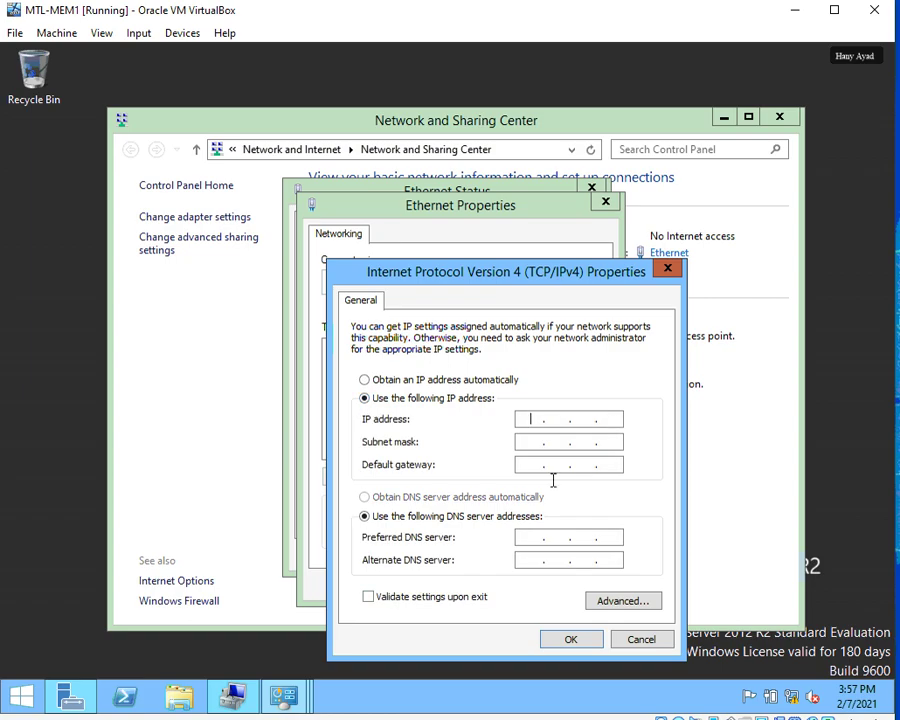
pyautogui.write('172 . 16 . 0 .')
pyautogui.click(205, 2)
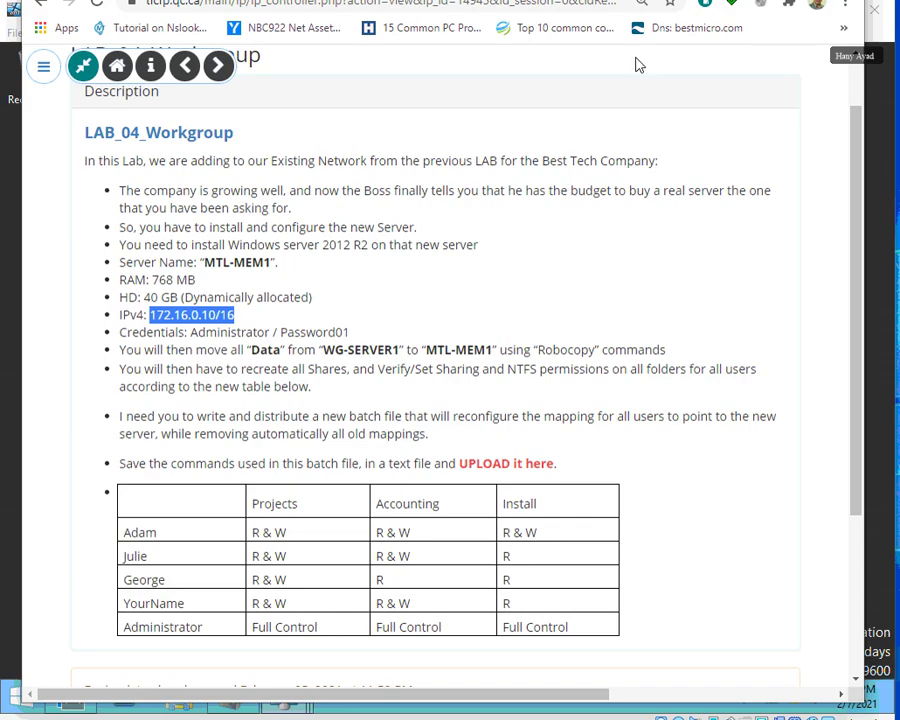
pyautogui.hotkey('alt', 'Tab')
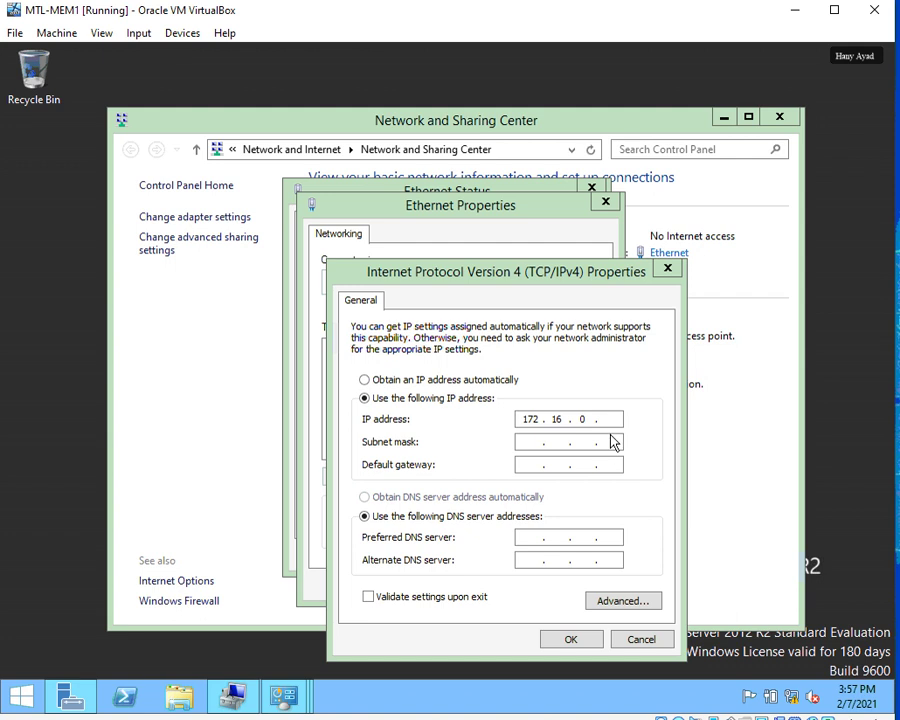
pyautogui.click(596, 395)
pyautogui.write('10')
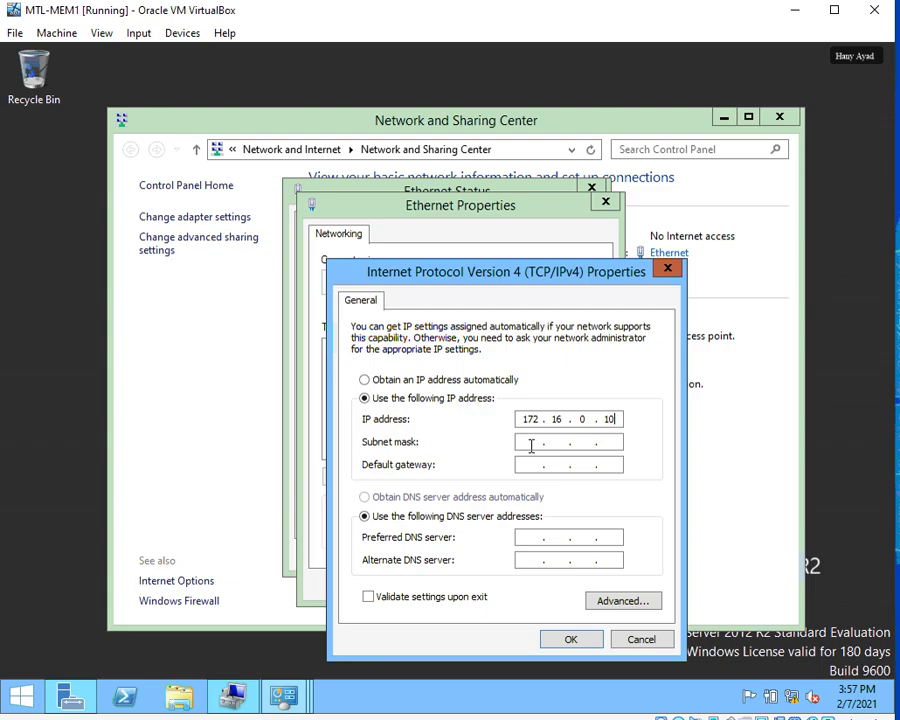
pyautogui.click(524, 446)
pyautogui.click(570, 639)
pyautogui.click(508, 586)
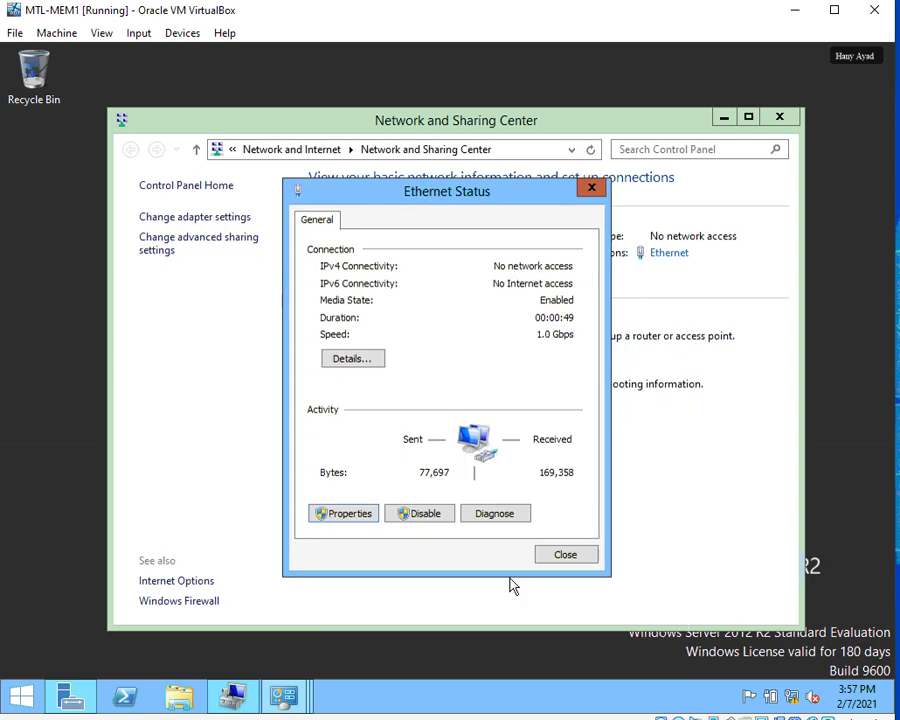
pyautogui.click(555, 557)
pyautogui.click(780, 114)
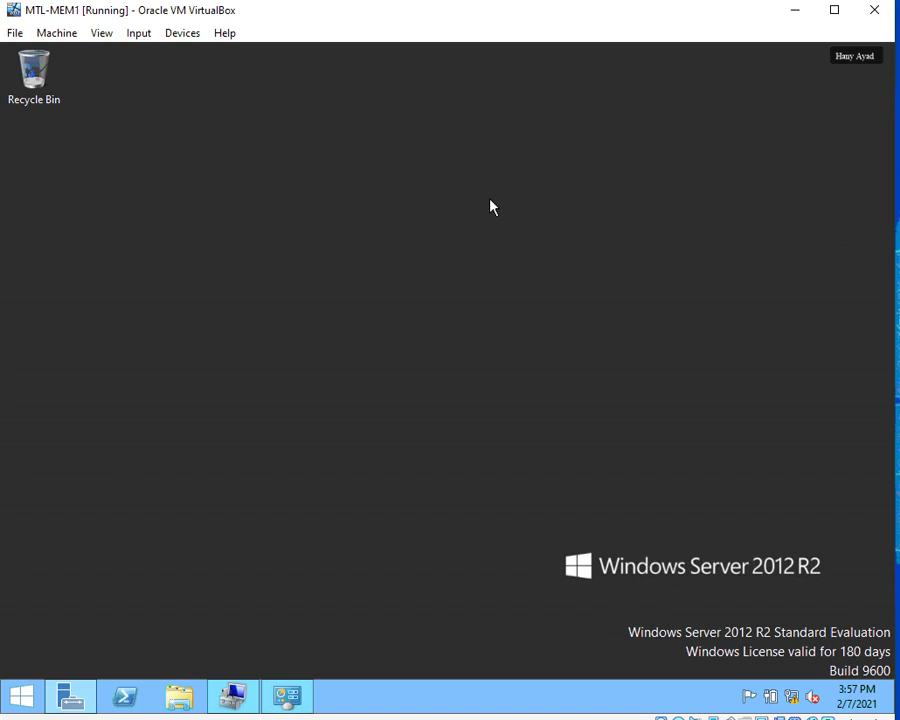
# Restart the server from the Start button's shutdown options, keeping the default reason.
pyautogui.rightClick(26, 694)
pyautogui.moveTo(213, 664)
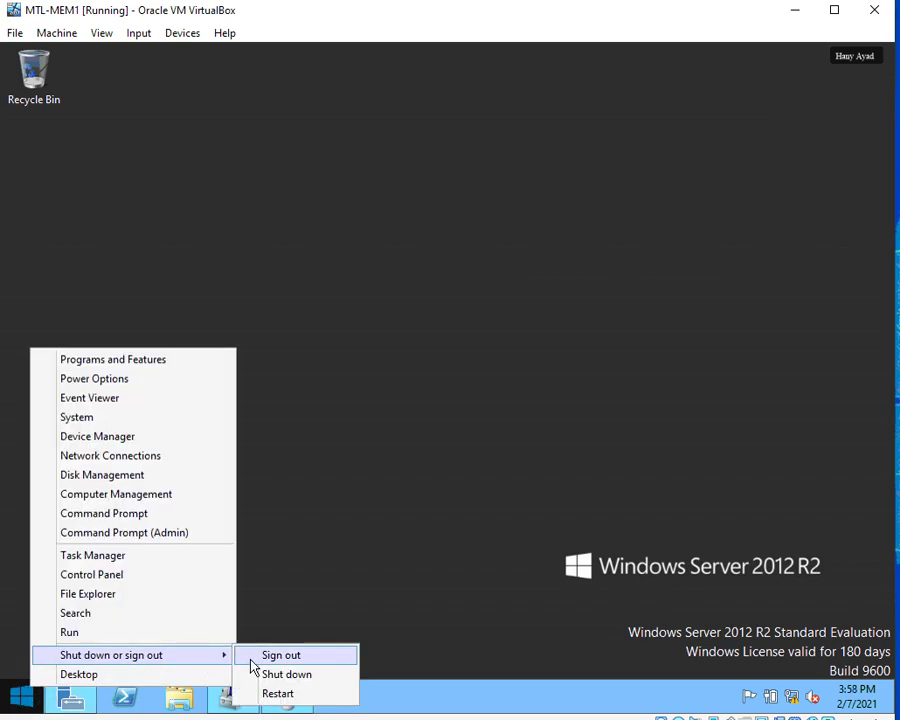
pyautogui.click(278, 694)
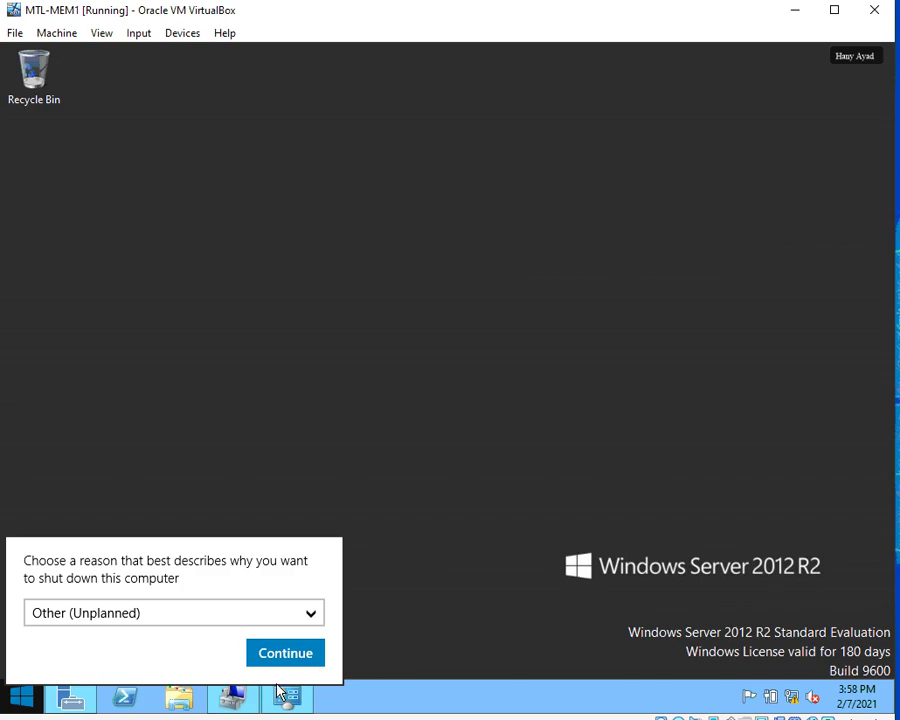
pyautogui.click(284, 658)
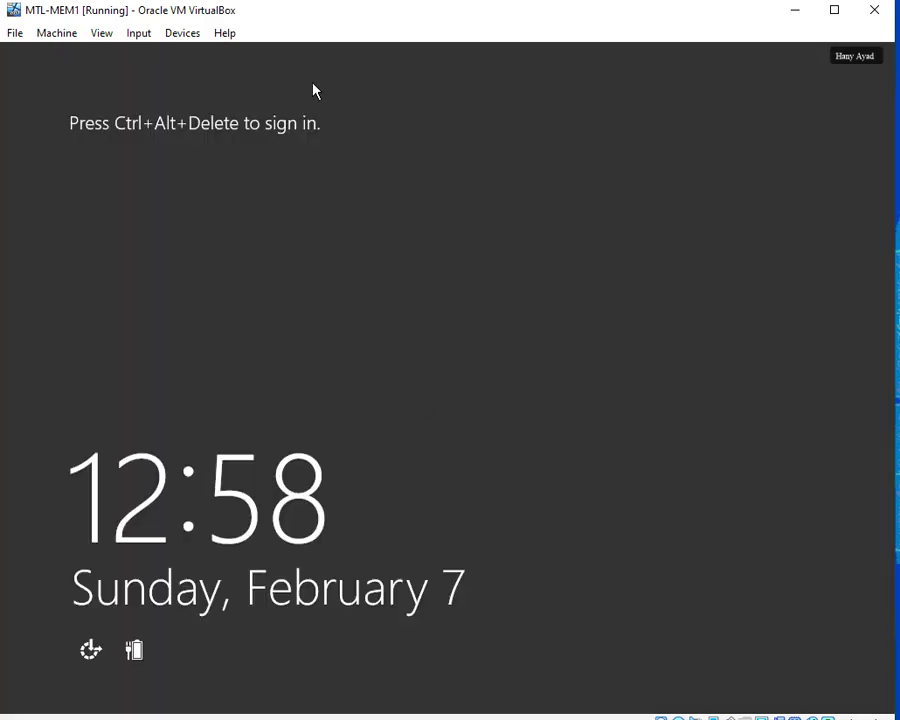
# Send Ctrl+Alt+Del and sign in as Administrator with the account password.
pyautogui.hotkey('ctrl', 'alt', 'Delete')
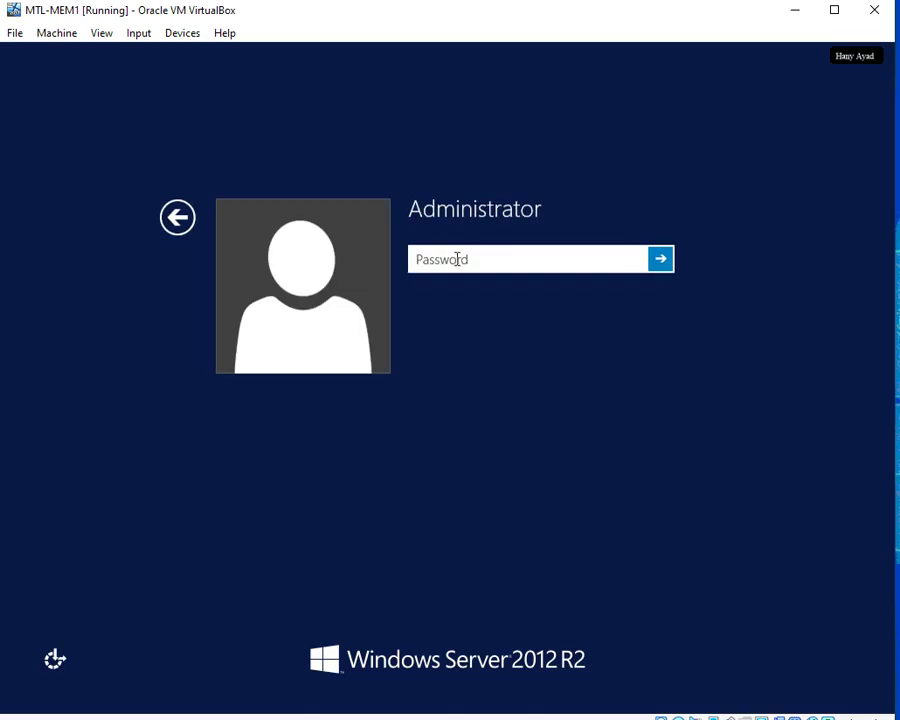
pyautogui.write('Pa$$w0rd')
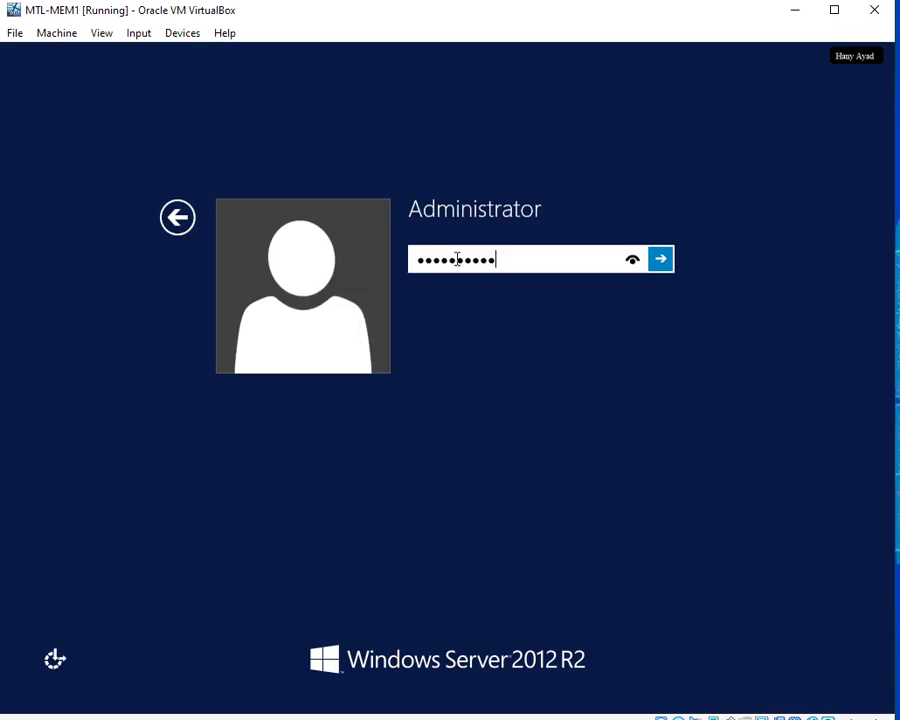
pyautogui.press('Return')
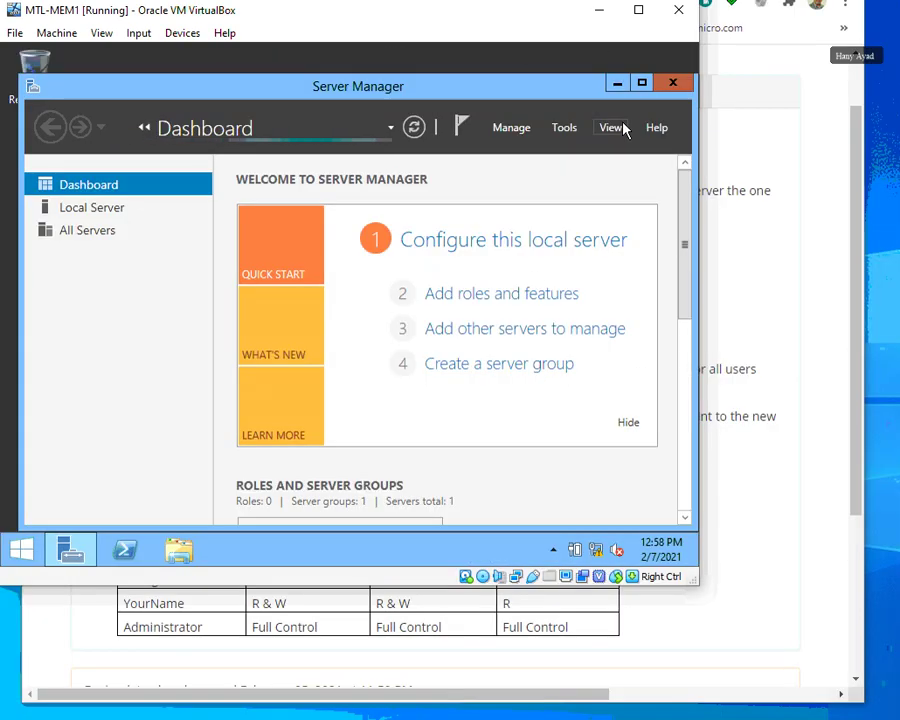
# Enlarge the VM window and launch Computer Management from Server Manager's Tools menu.
pyautogui.moveTo(698, 586); pyautogui.dragTo(893, 706)
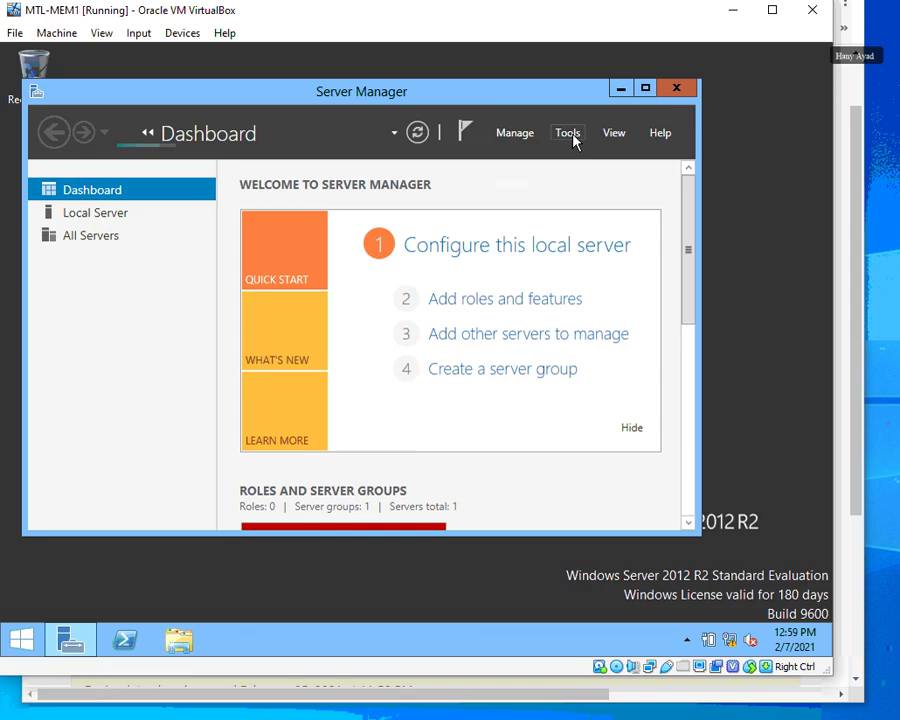
pyautogui.click(570, 135)
pyautogui.click(614, 176)
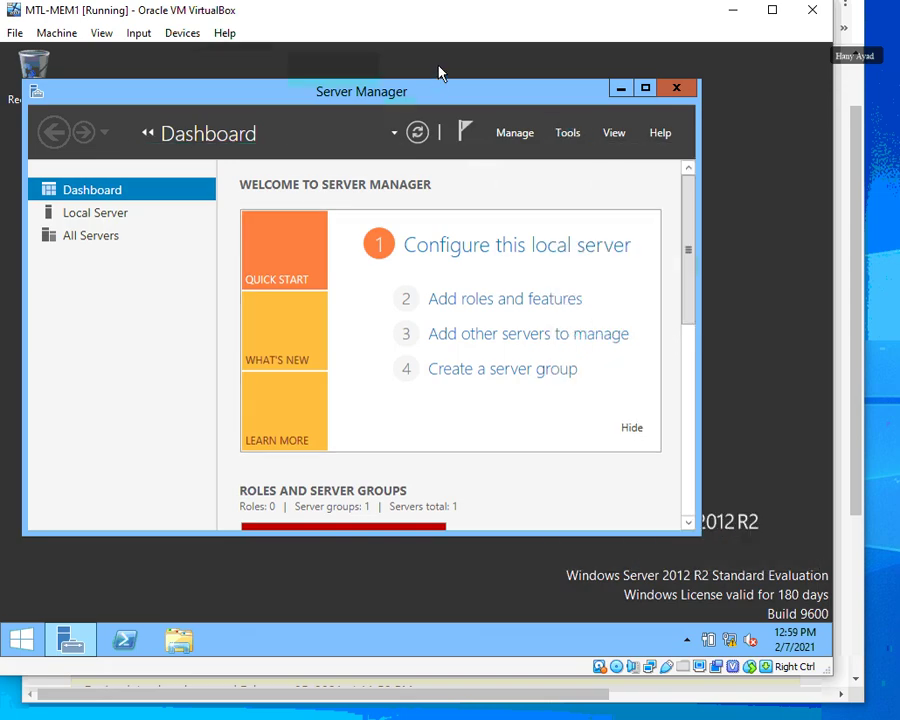
pyautogui.moveTo(832, 703); pyautogui.dragTo(899, 719)
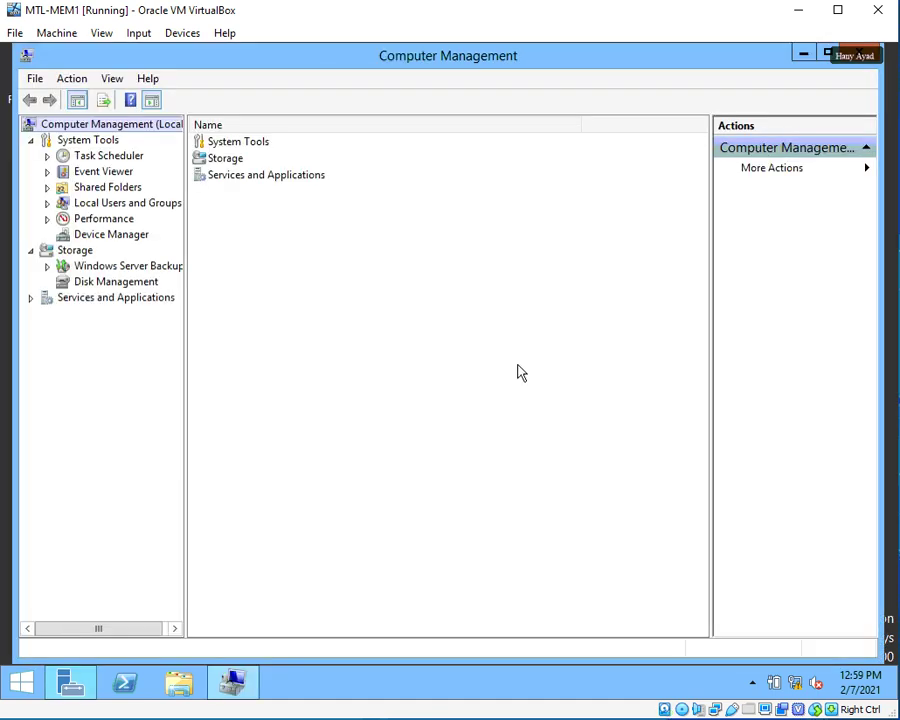
# Open the New User form from Local Users and Groups > Users.
pyautogui.click(47, 203)
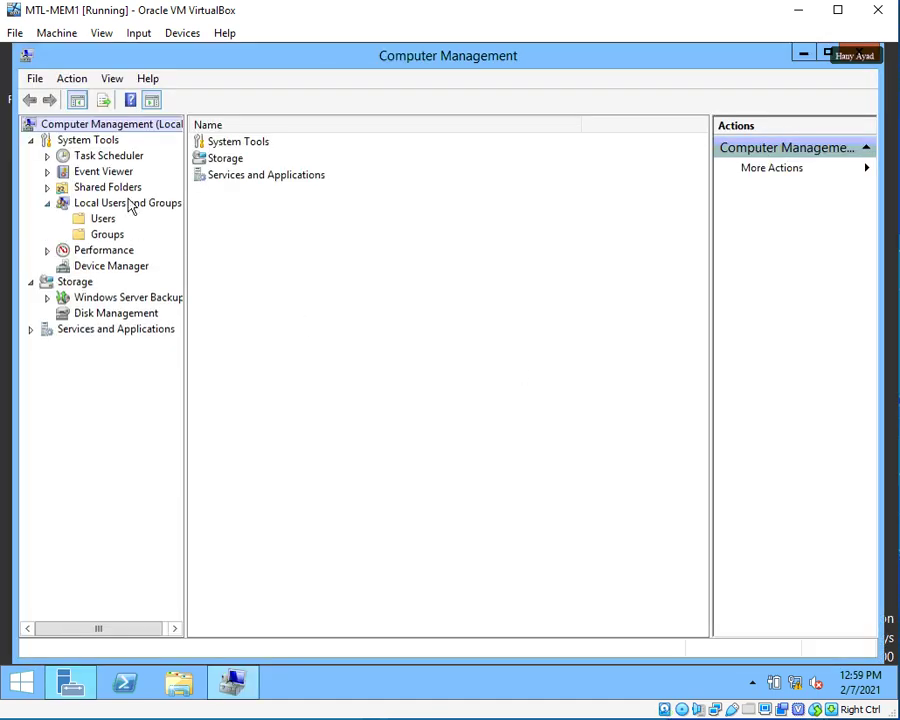
pyautogui.click(100, 221)
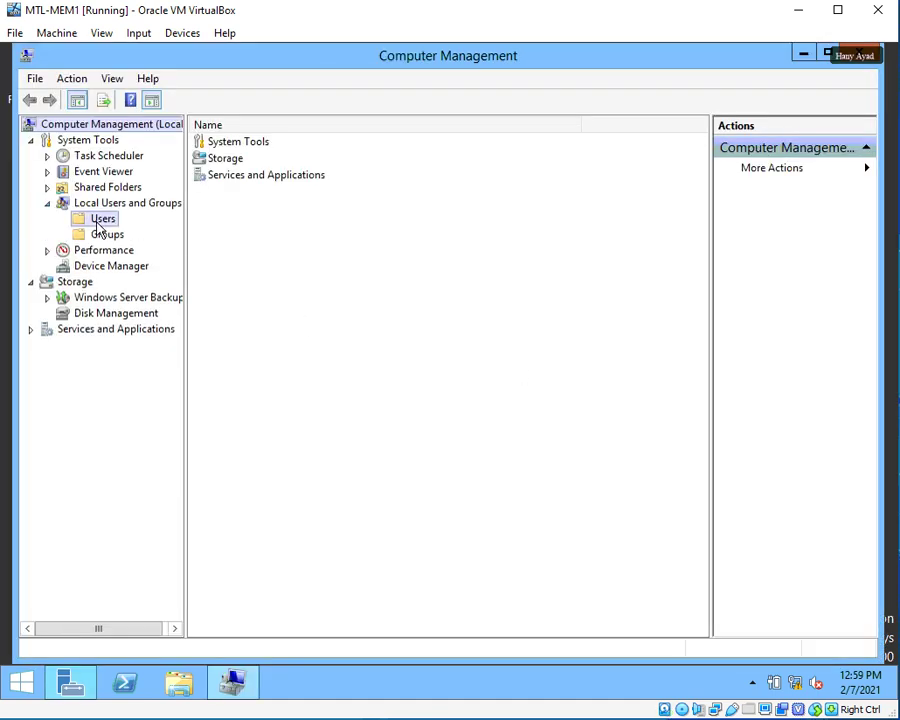
pyautogui.rightClick(283, 250)
pyautogui.click(315, 258)
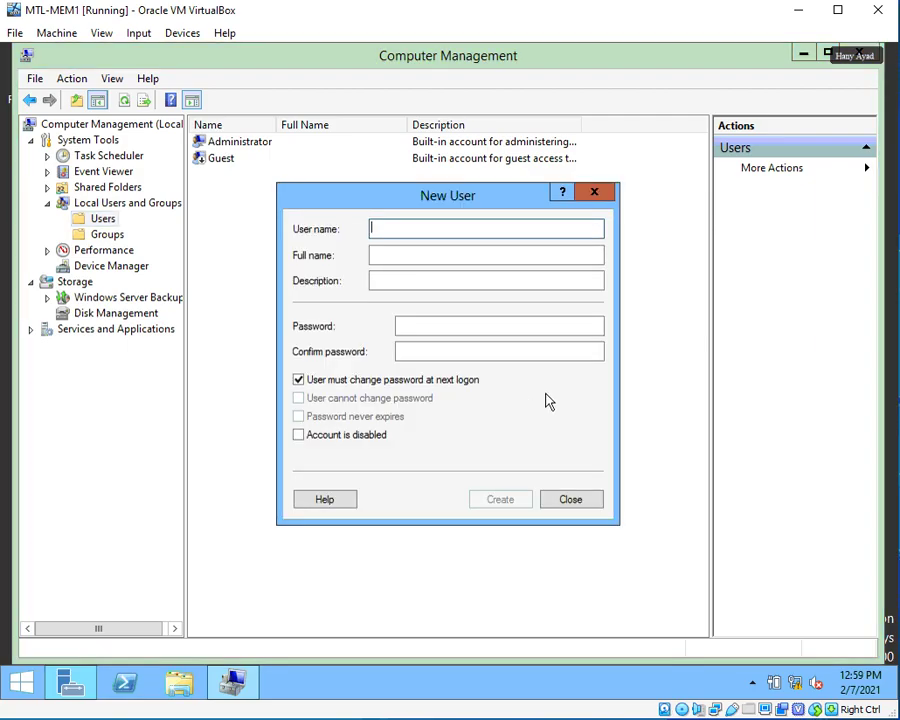
# Enter the first user's name and password, and clear 'User must change password at next logon'.
pyautogui.write('Adam')
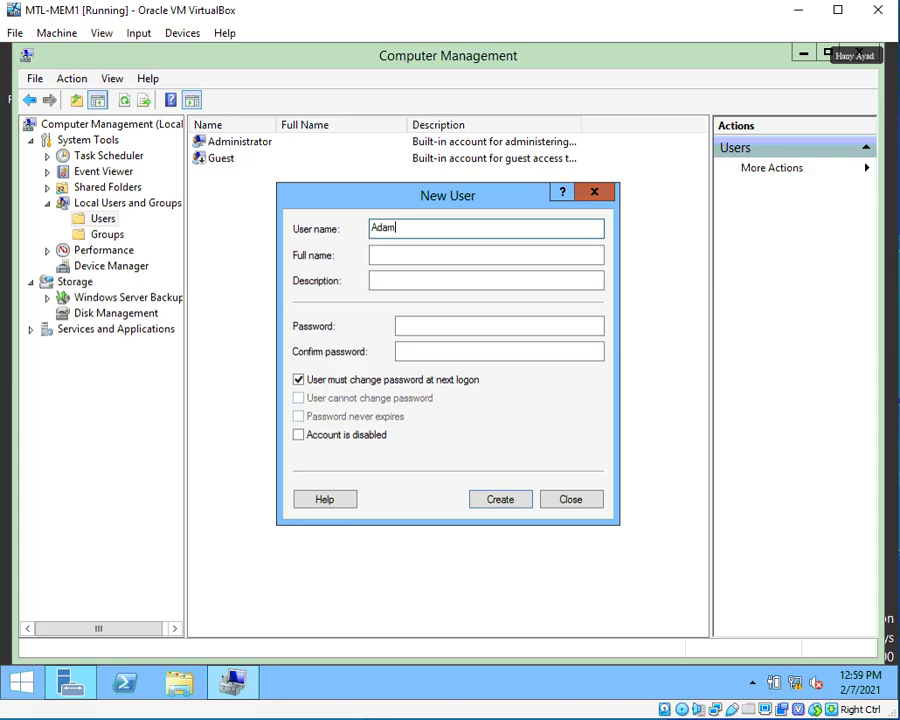
pyautogui.press('Tab')
pyautogui.press('Tab')
pyautogui.press('Tab')
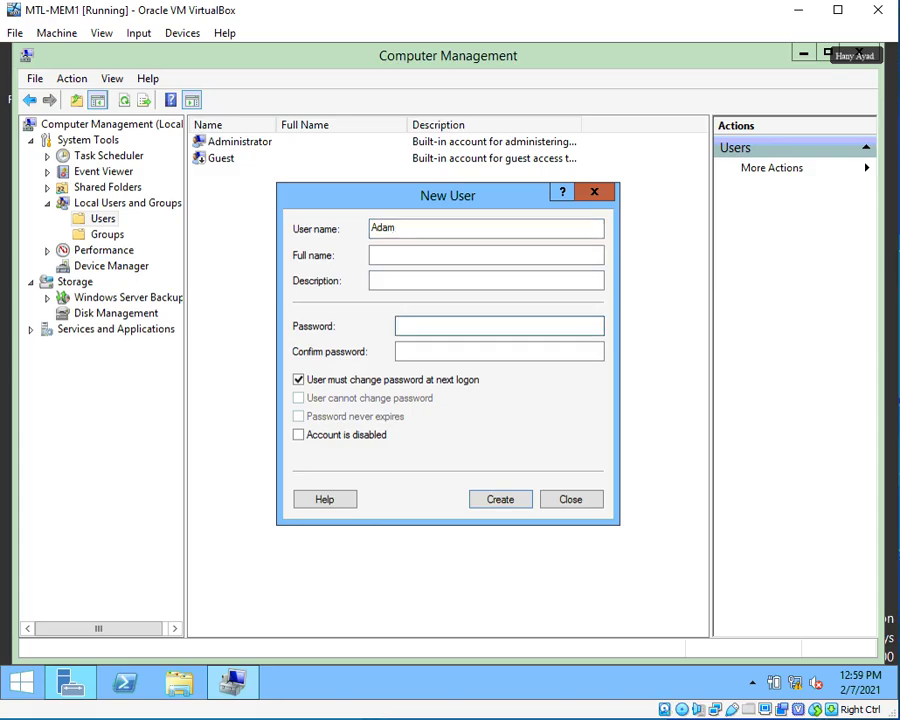
pyautogui.write('Password@1')
pyautogui.press('Tab')
pyautogui.write('P')
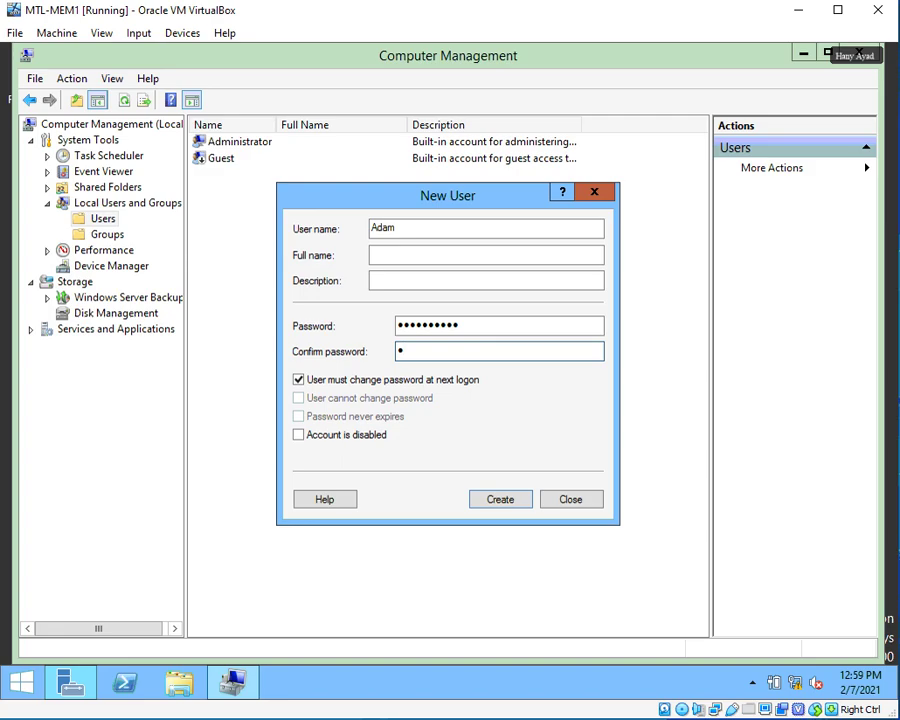
pyautogui.write('assword@1')
pyautogui.click(421, 382)
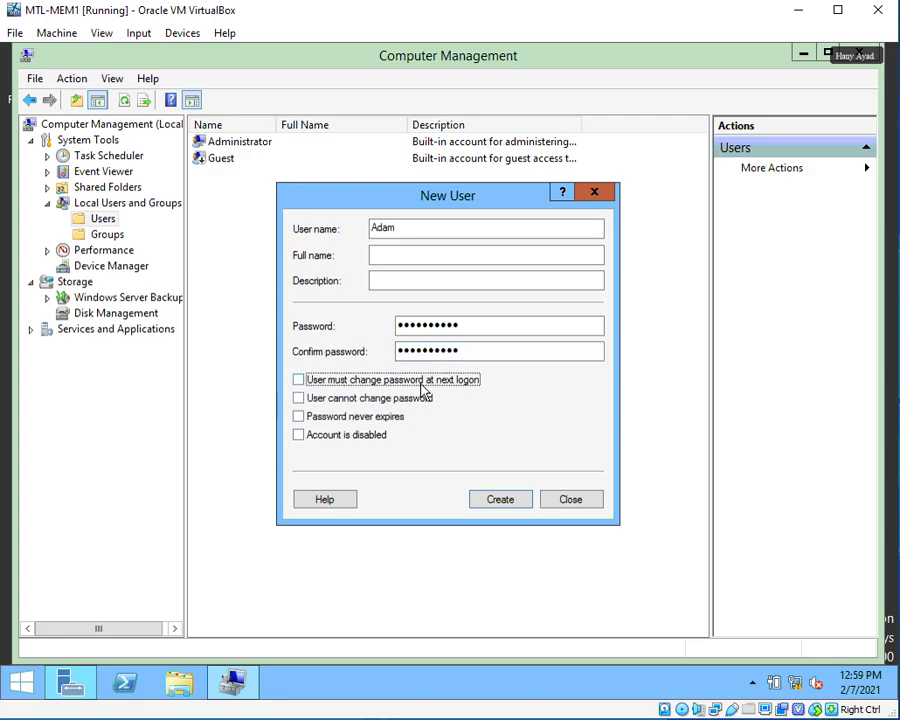
# Create the first account, then fill in the second user's name and password without forced change.
pyautogui.click(508, 503)
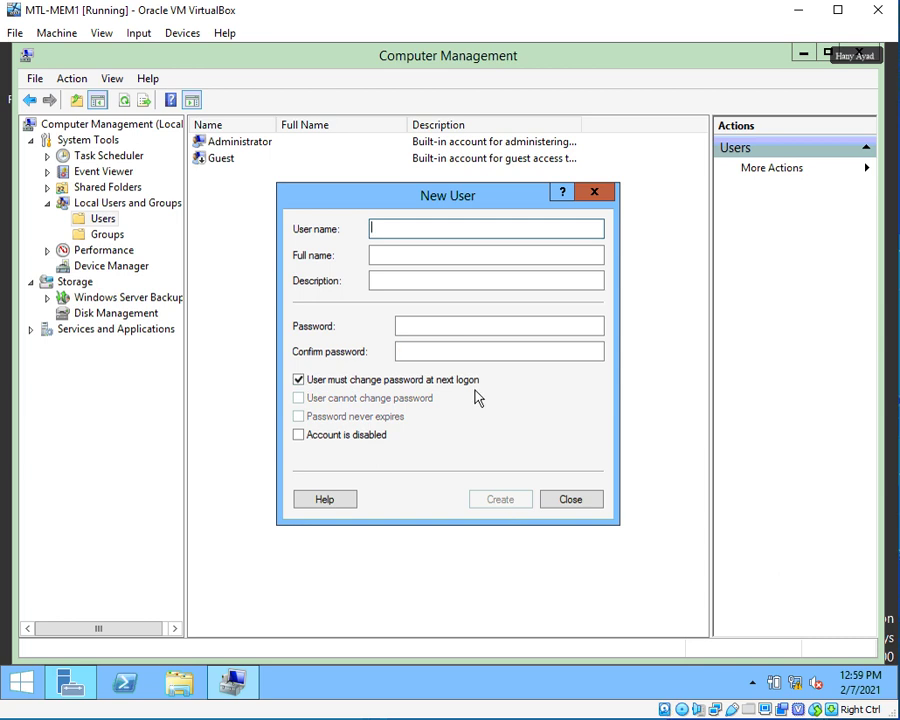
pyautogui.write('Julie')
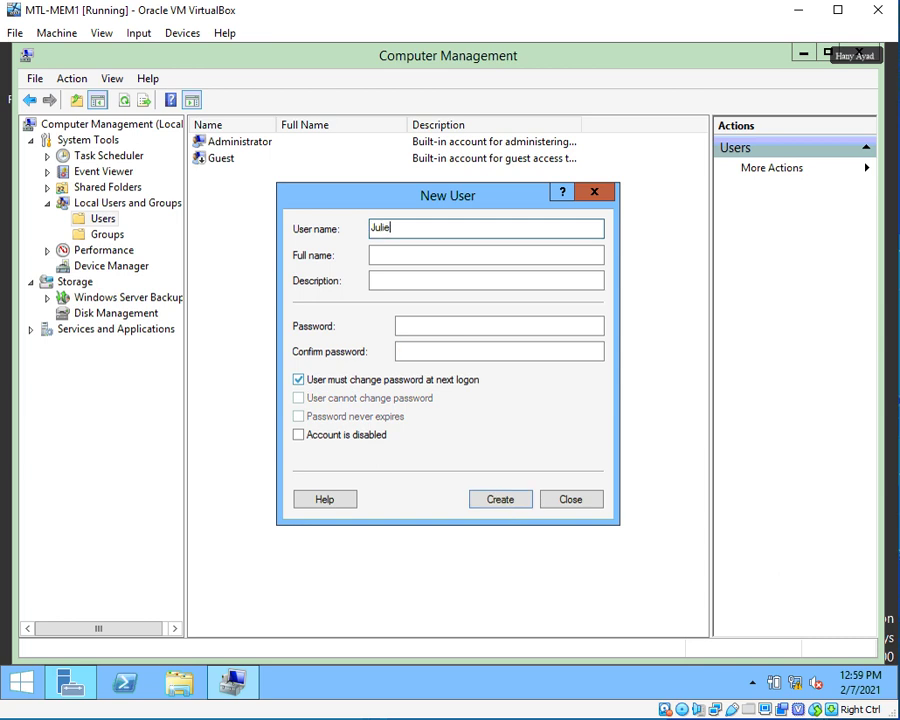
pyautogui.press('Tab')
pyautogui.press('Tab')
pyautogui.press('Tab')
pyautogui.write('Pas')
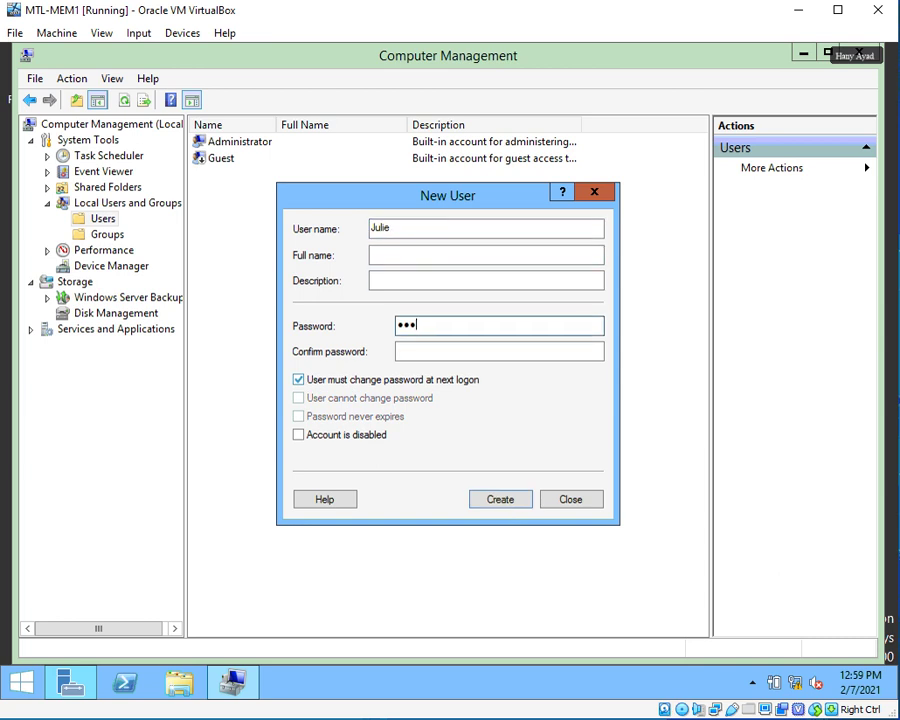
pyautogui.write('sword12')
pyautogui.press('Tab')
pyautogui.write('P')
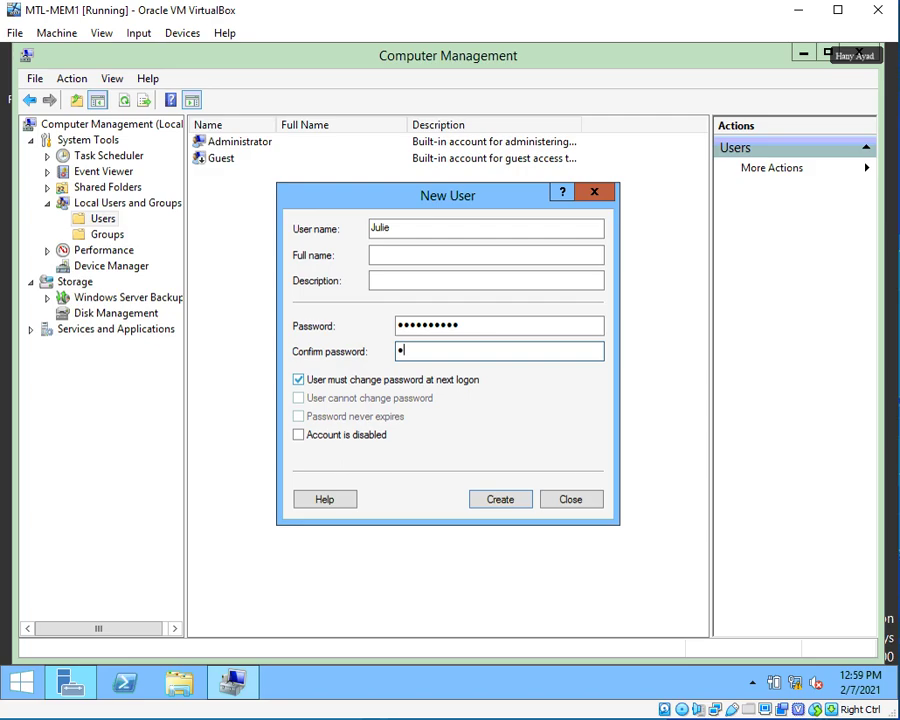
pyautogui.write('assword12')
pyautogui.click(322, 382)
# Create the second account, then enter the third user's name and password, clearing forced change.
pyautogui.click(500, 496)
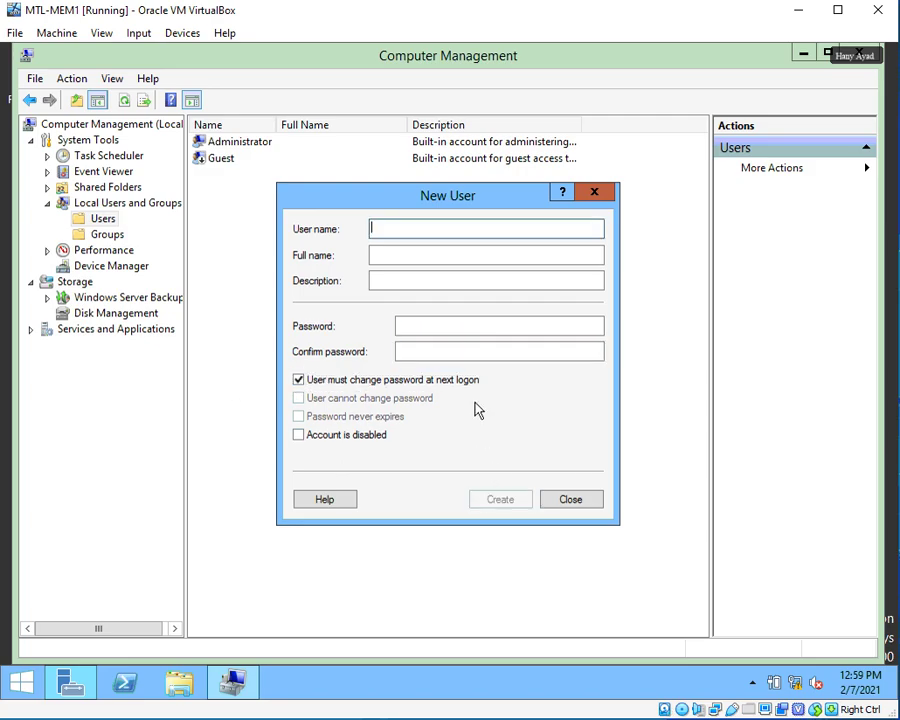
pyautogui.write('Georh')
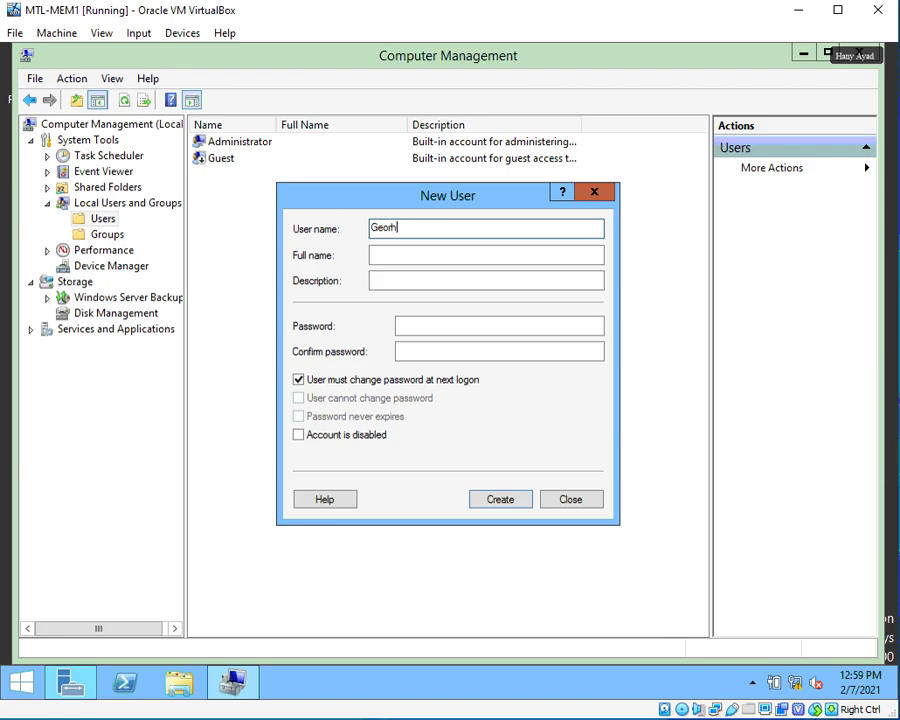
pyautogui.press('Tab')
pyautogui.press('Tab')
pyautogui.press('Tab')
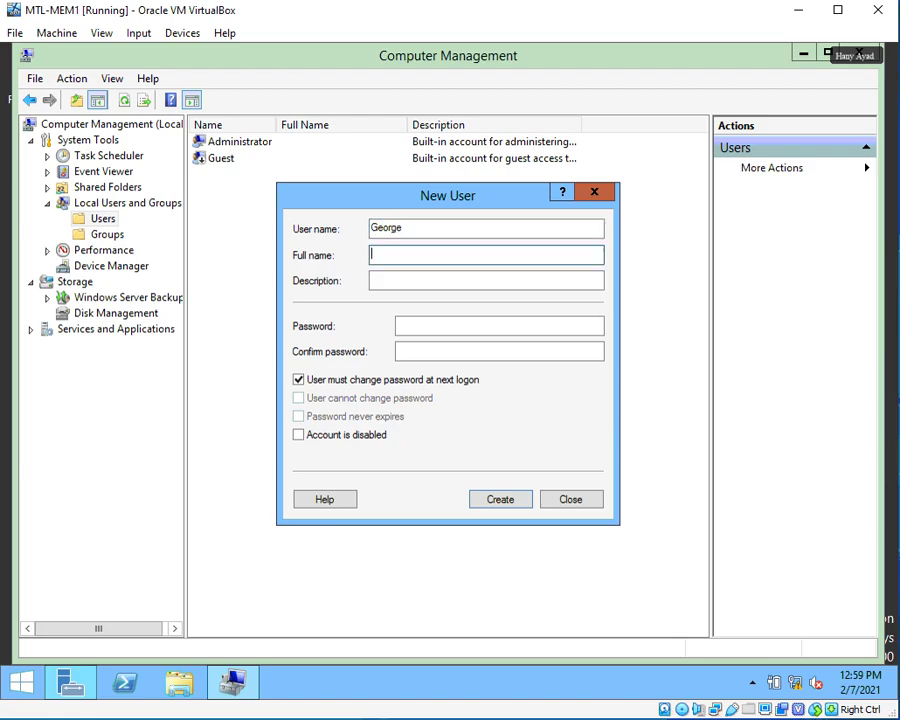
pyautogui.write('Pa$$')
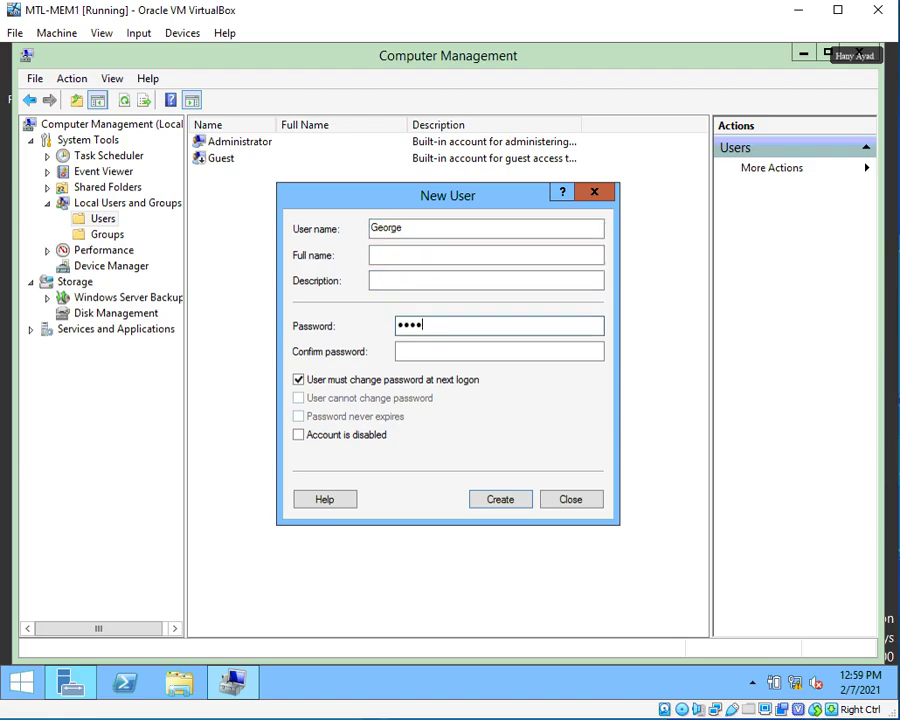
pyautogui.press('BackSpace')
pyautogui.press('BackSpace')
pyautogui.press('BackSpace')
pyautogui.write('Pa$$w0rd12')
pyautogui.press('Tab')
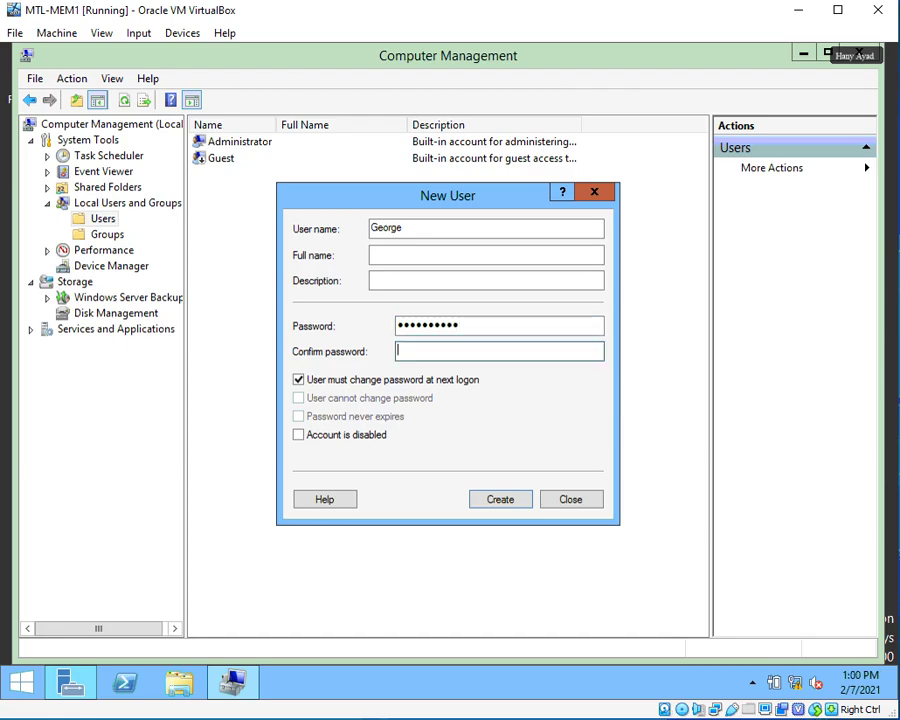
pyautogui.write('Pa$$w0rd12')
pyautogui.click(326, 382)
# Create the third account and fill in the fourth user's credentials with no forced password change.
pyautogui.click(500, 498)
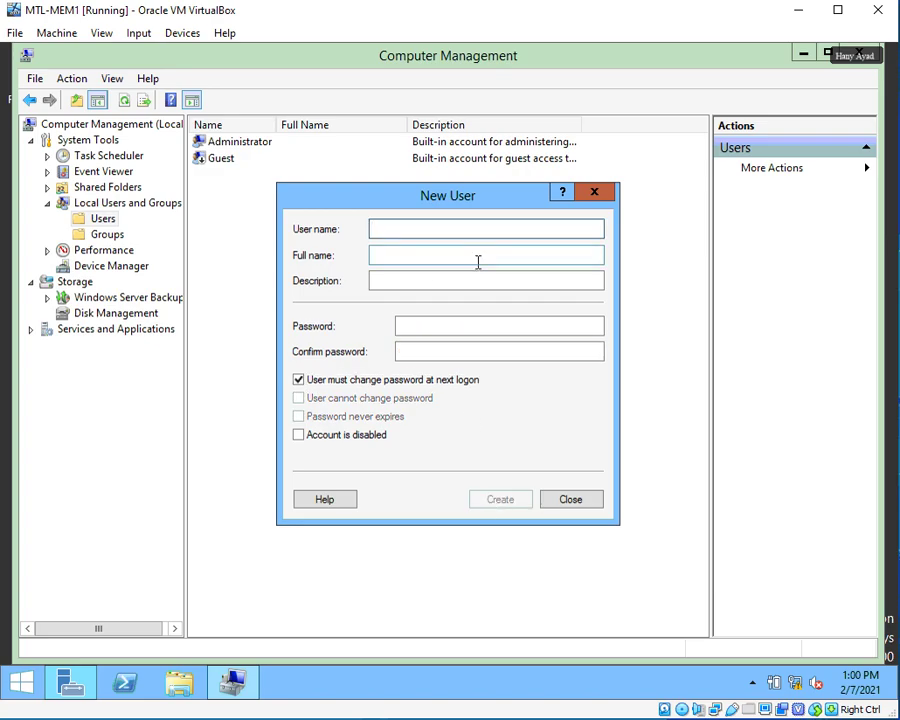
pyautogui.write('H')
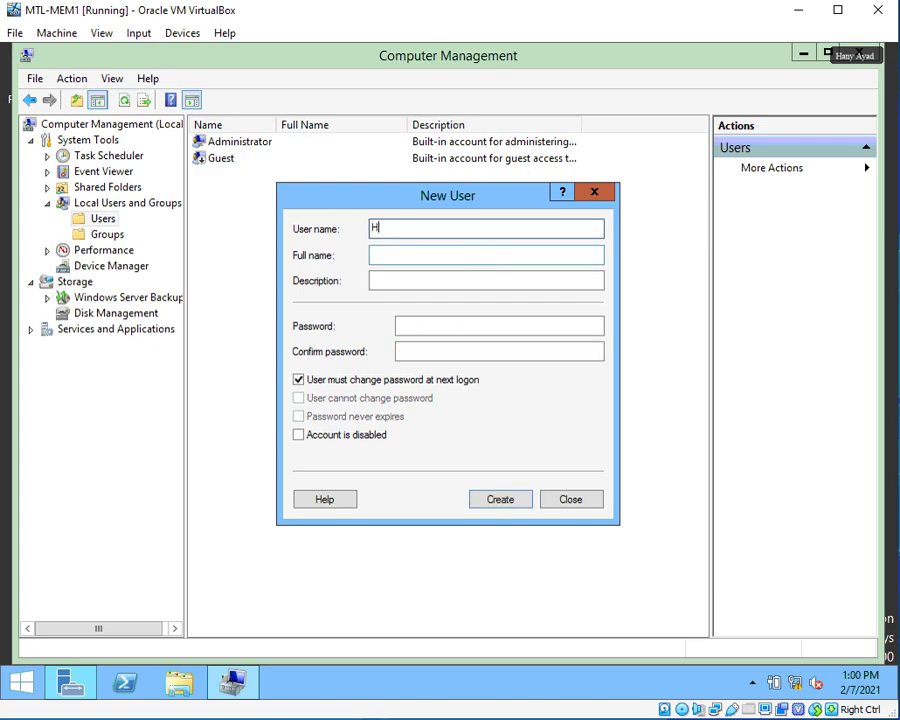
pyautogui.write('any')
pyautogui.press('Tab')
pyautogui.press('Tab')
pyautogui.press('Tab')
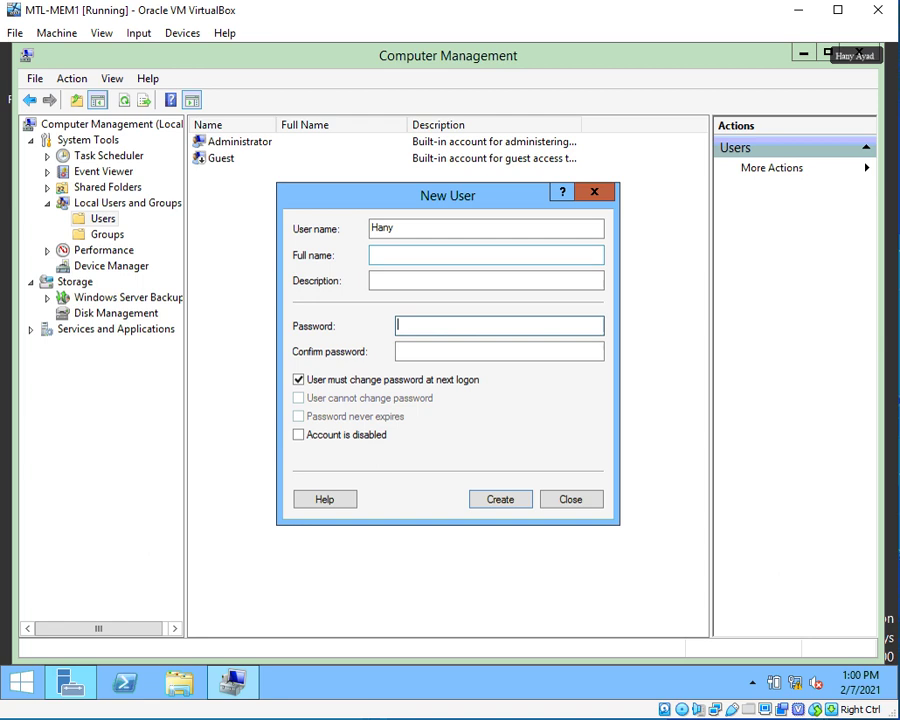
pyautogui.write('••••••••••')
pyautogui.press('Tab')
pyautogui.write('••••')
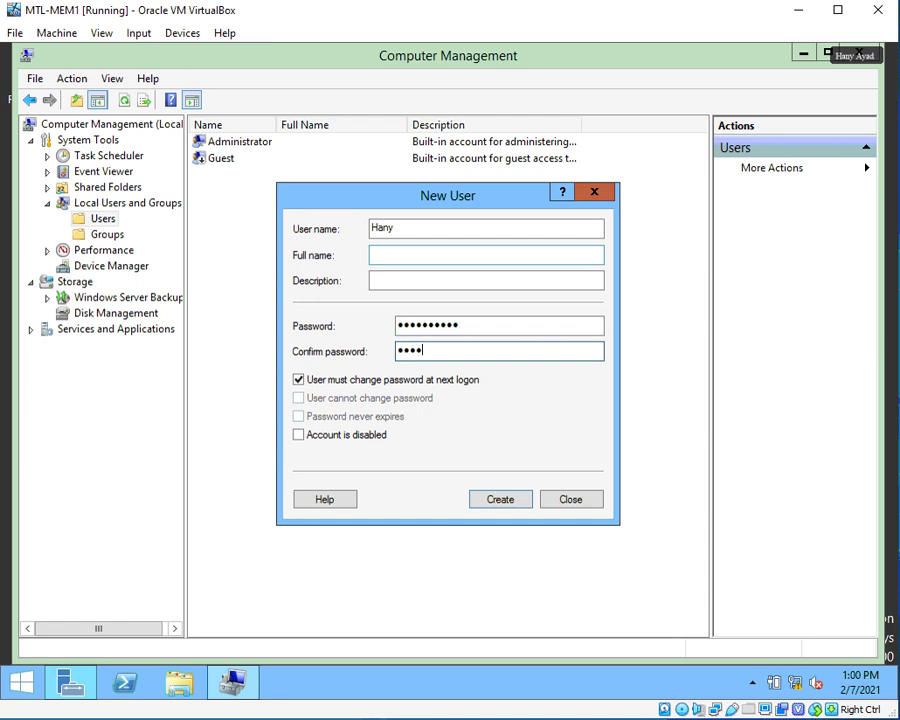
pyautogui.write('••••••')
pyautogui.click(343, 382)
# Create the fourth account, close the New User form, and check the new accounts in the Users list.
pyautogui.click(502, 502)
pyautogui.click(545, 499)
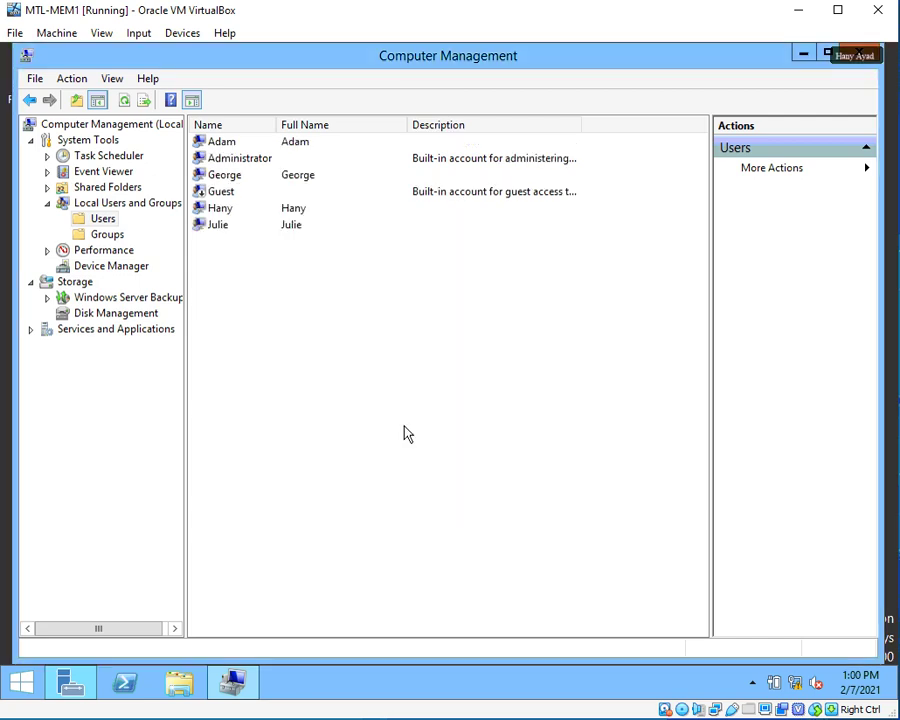
pyautogui.click(230, 176)
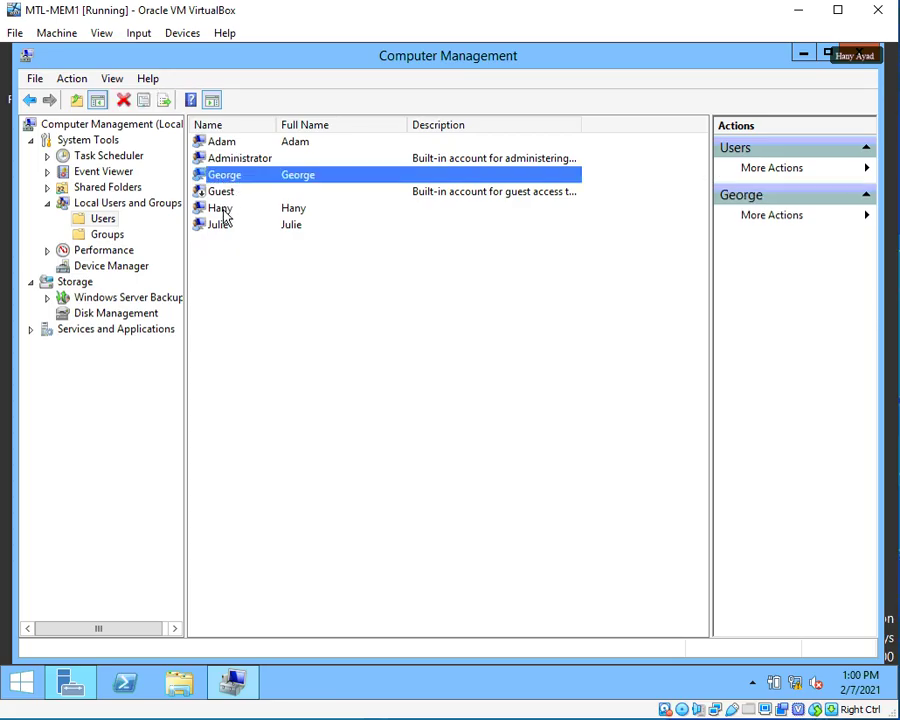
pyautogui.click(222, 209)
pyautogui.click(224, 226)
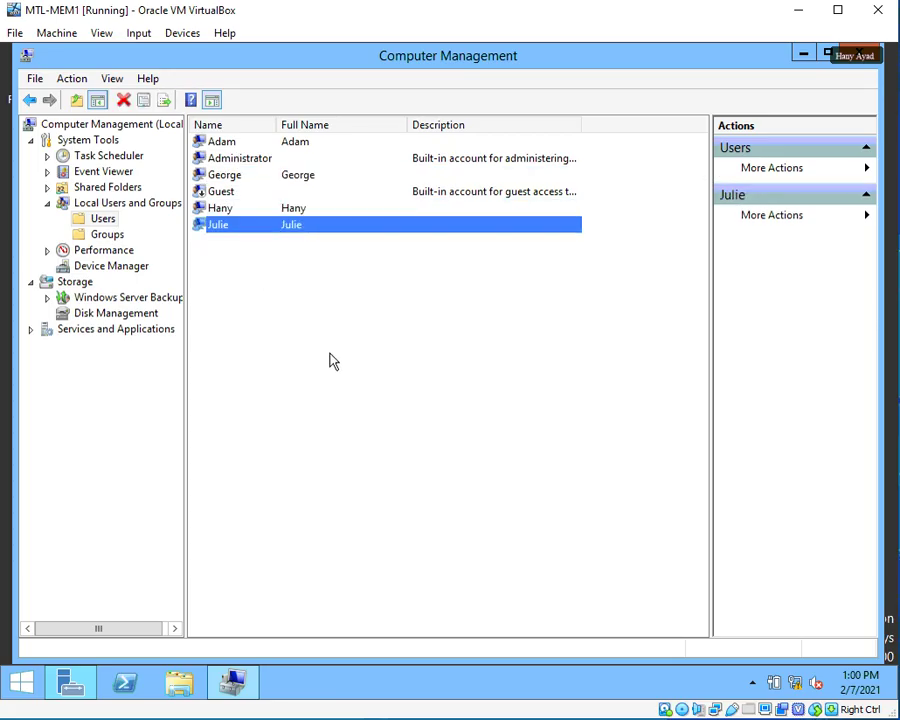